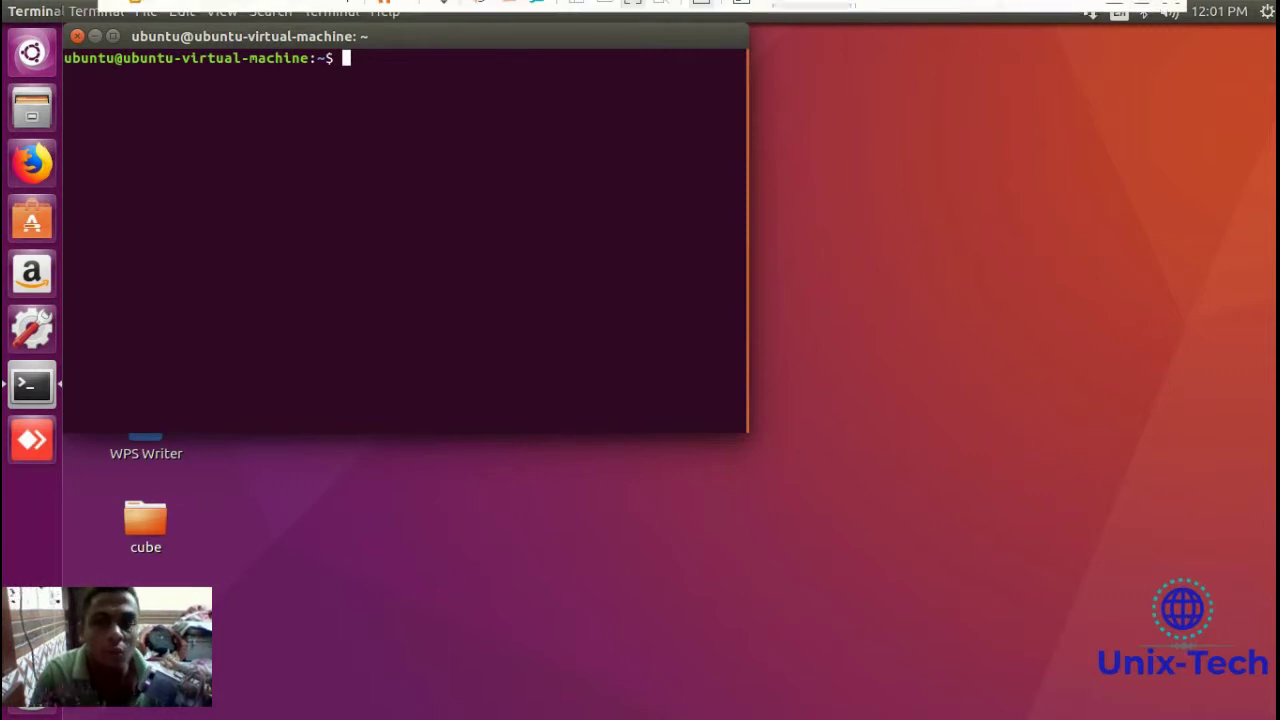
# Switch to the Camicri Cube.docx guide in Word and copy the command "sudo apt install samba samba-common python-dnspython".
pyautogui.click(1142, 12)
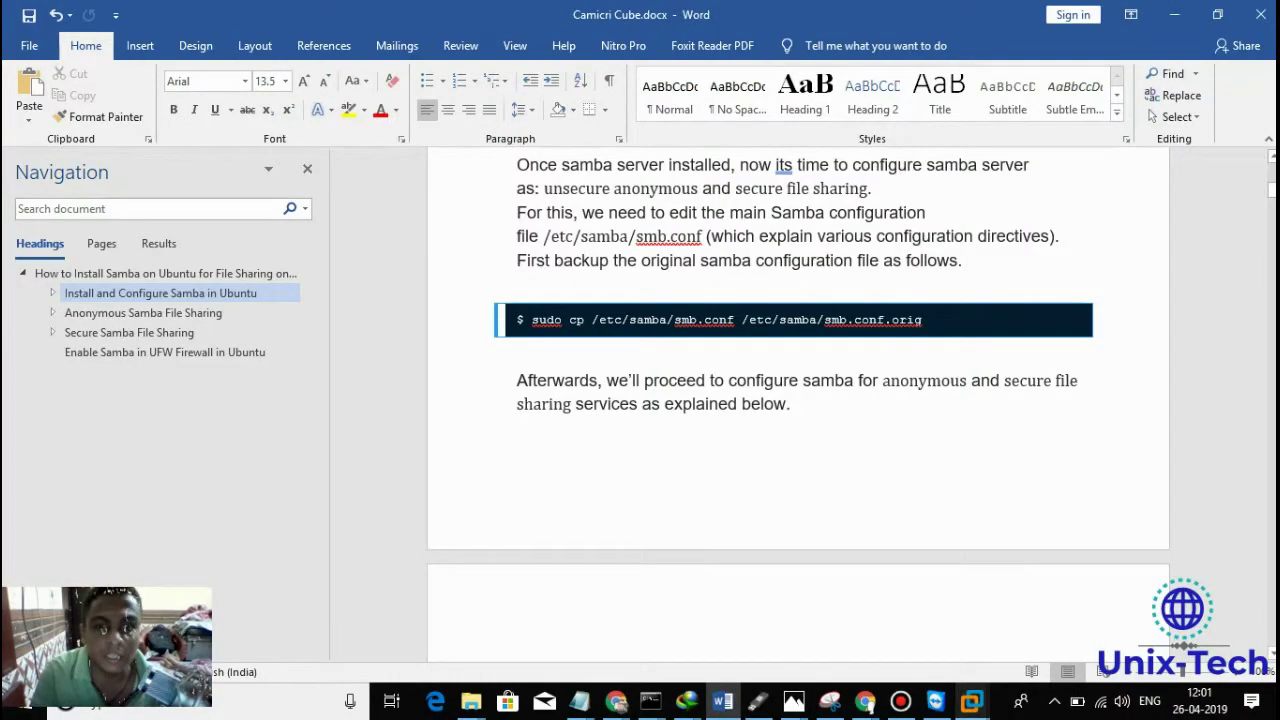
pyautogui.moveTo(1272, 190); pyautogui.dragTo(1272, 178)
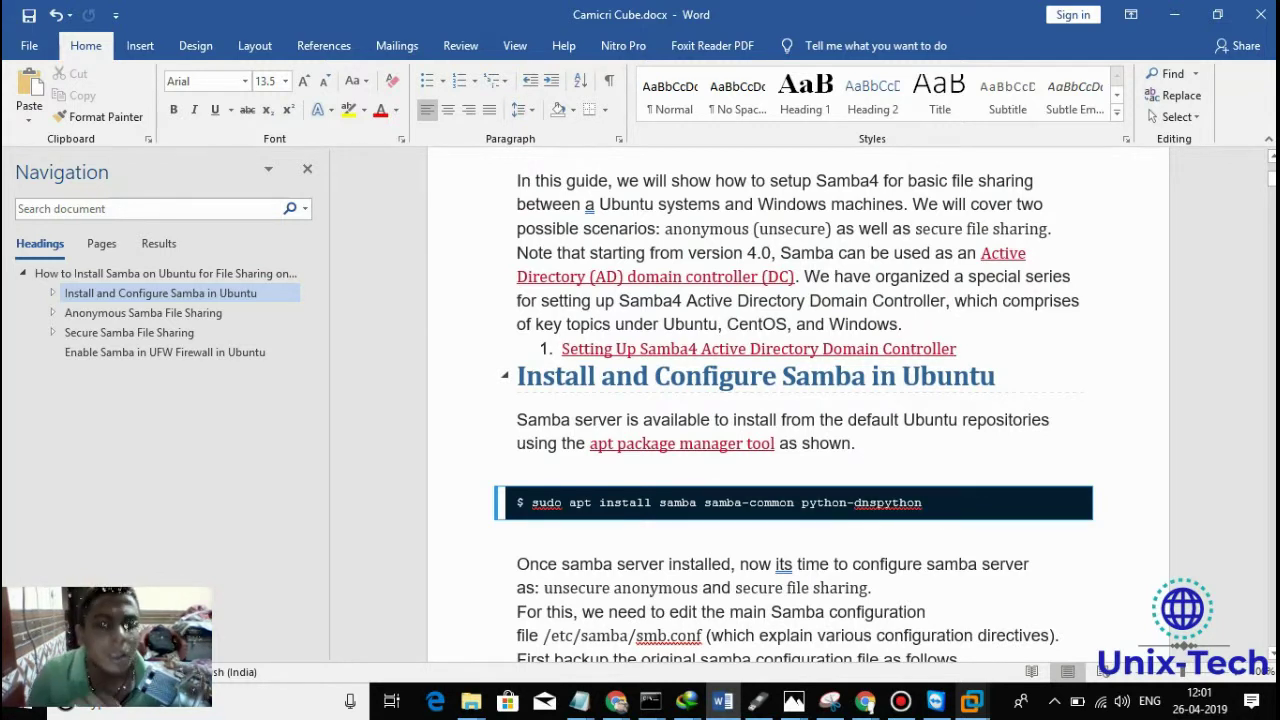
pyautogui.moveTo(748, 503); pyautogui.dragTo(530, 503)
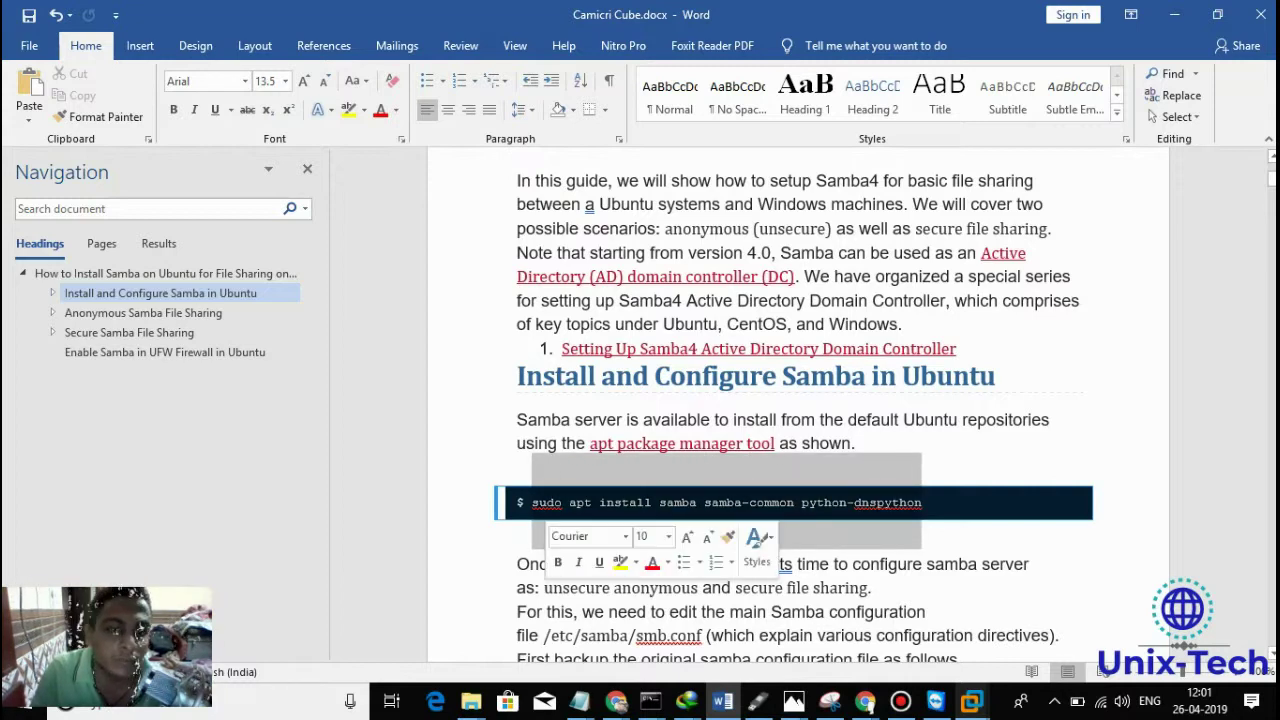
pyautogui.rightClick(545, 505)
pyautogui.click(580, 278)
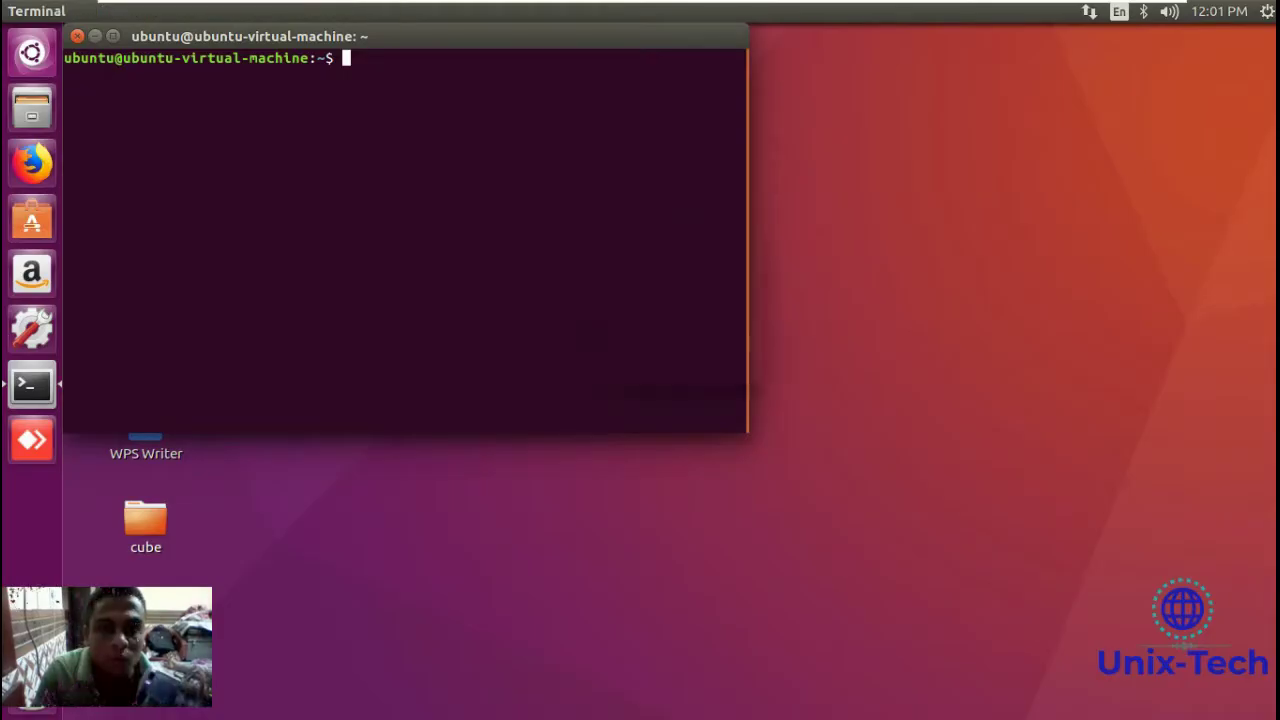
# Run the copied "sudo apt install samba samba-common python-dnspython" command in the Ubuntu terminal and enter the sudo password.
pyautogui.rightClick(594, 224)
pyautogui.click(634, 286)
pyautogui.press('Return')
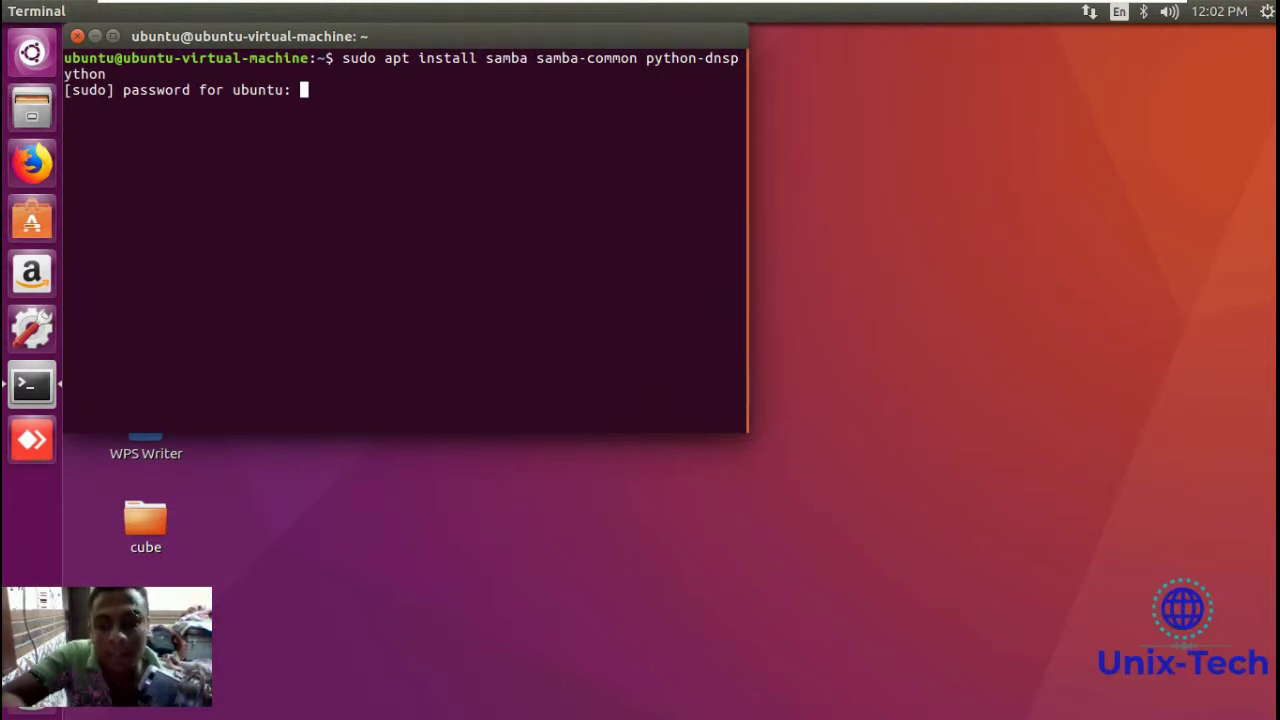
pyautogui.press('Return')
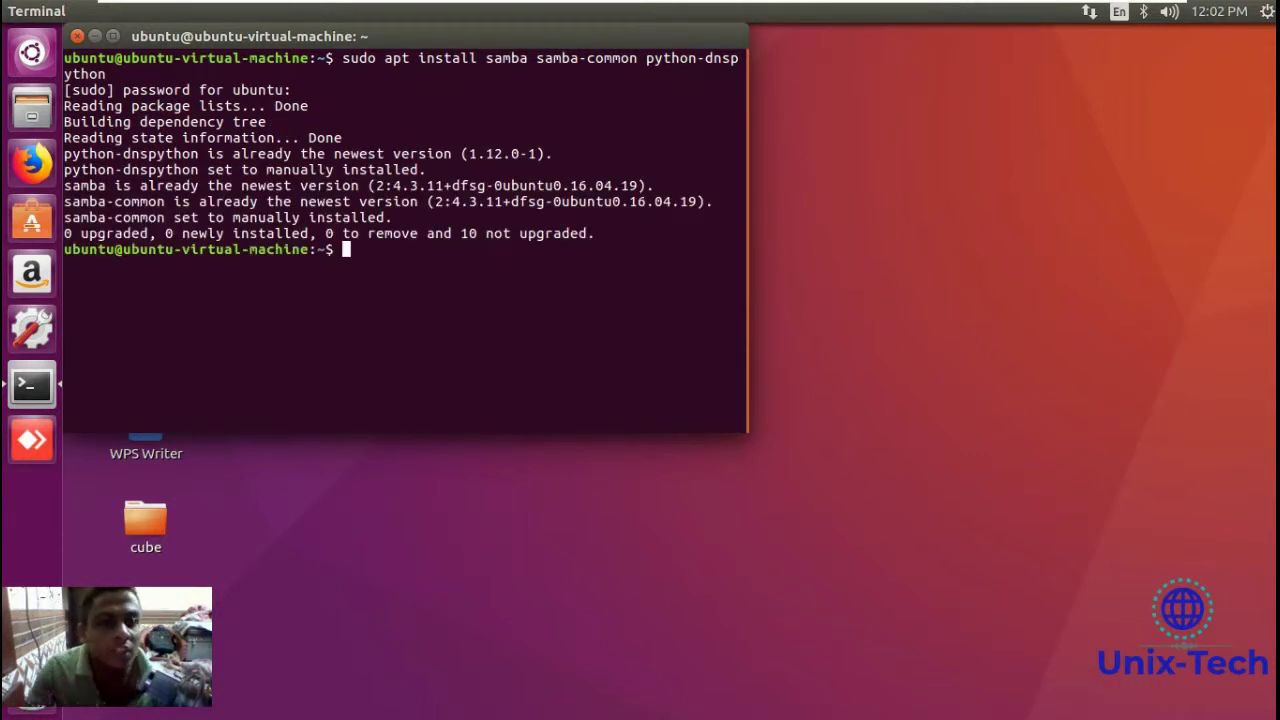
pyautogui.tripleClick(440, 218)
pyautogui.click(440, 218)
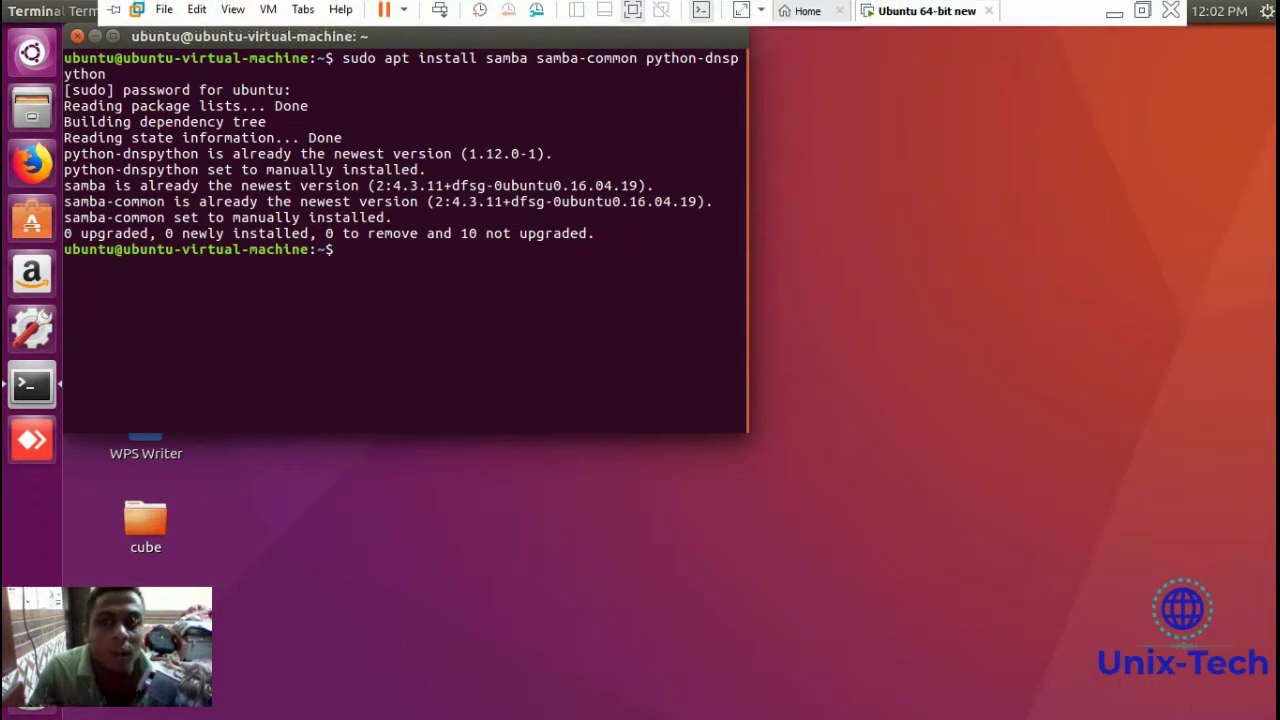
# Return to the Word guide and copy the backup command "sudo cp /etc/samba/smb.conf /etc/samba/smb.conf.orig".
pyautogui.click(1114, 10)
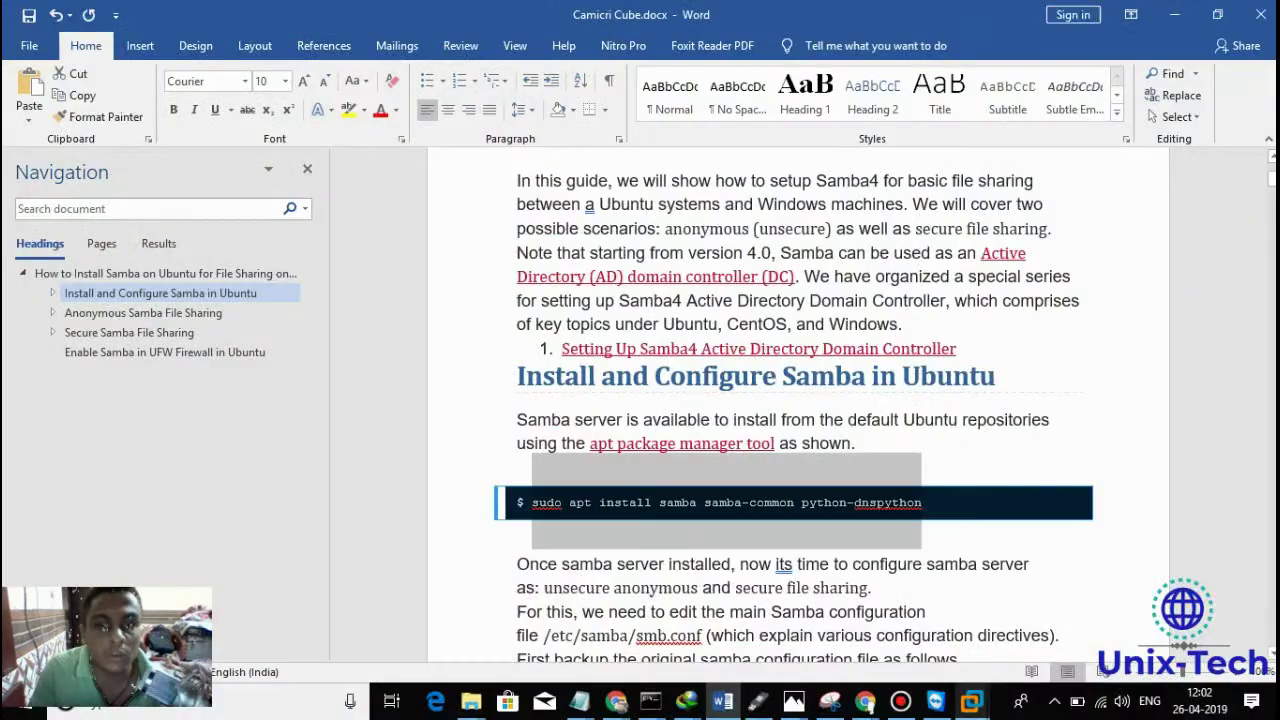
pyautogui.moveTo(1272, 178); pyautogui.dragTo(1272, 187)
pyautogui.moveTo(922, 420); pyautogui.dragTo(532, 425)
pyautogui.rightClick(538, 416)
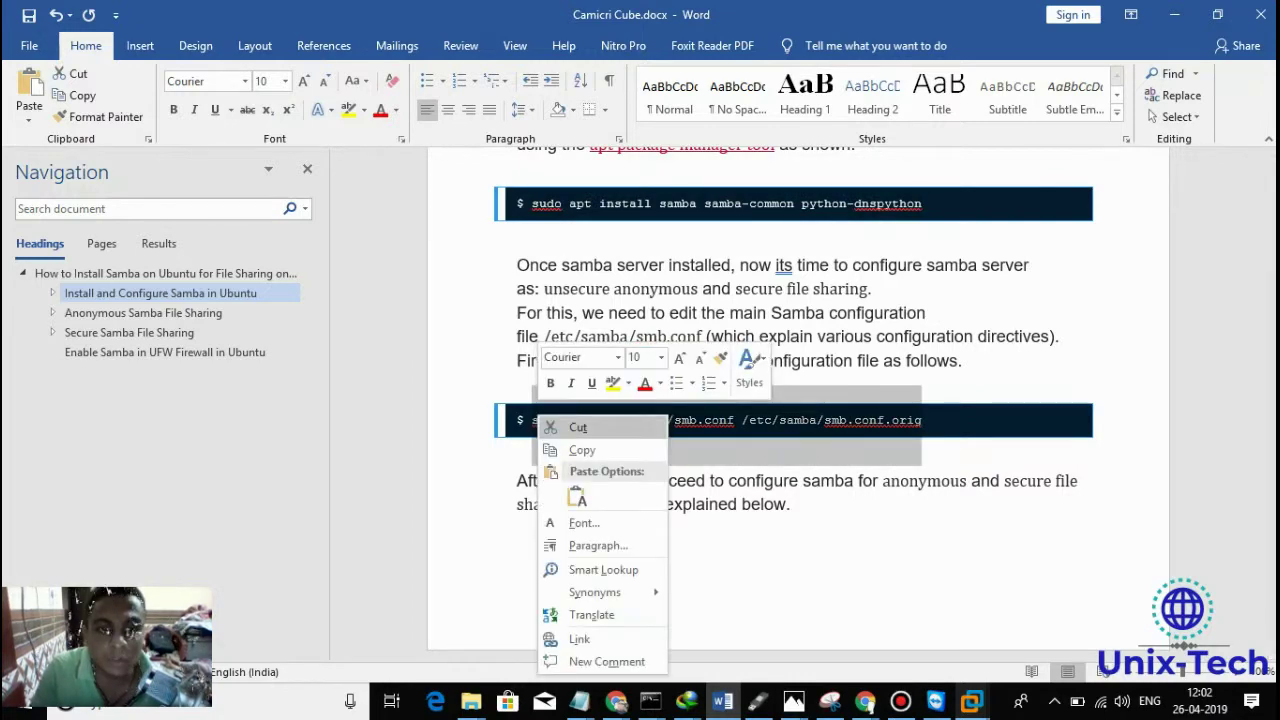
pyautogui.click(582, 450)
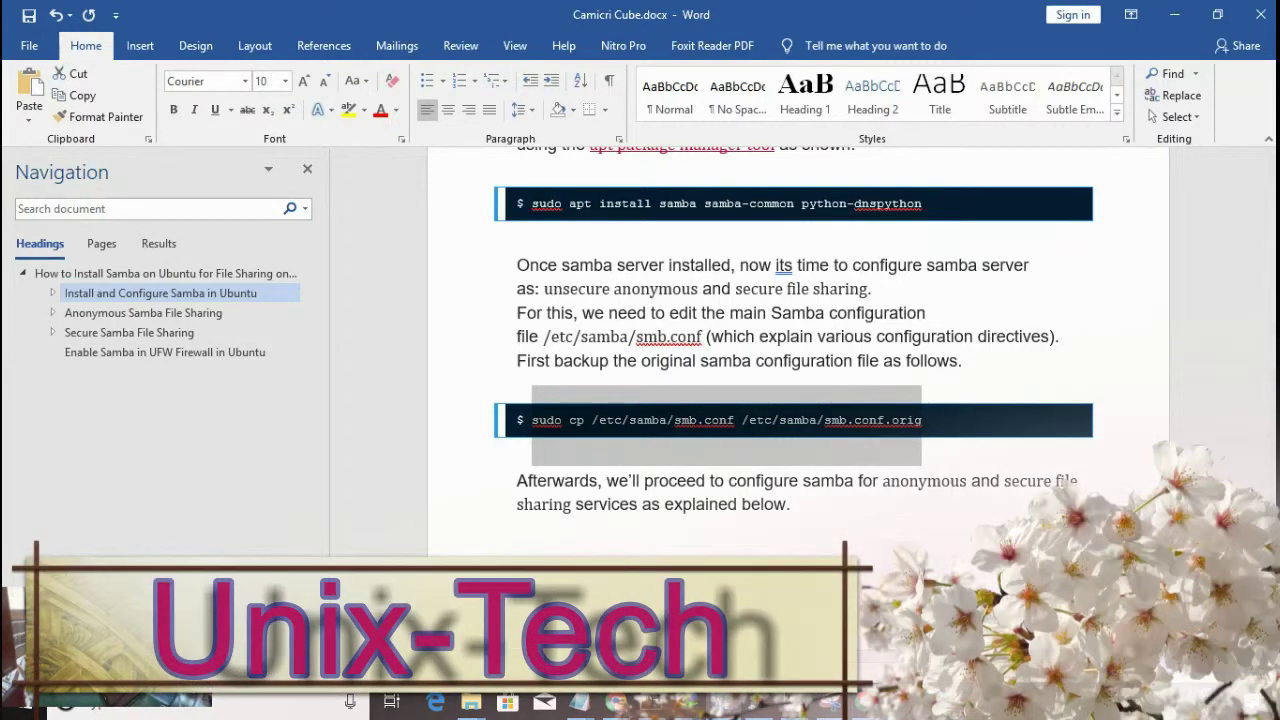
# Back up the Samba configuration in the Ubuntu terminal by running the copied "sudo cp /etc/samba/smb.conf /etc/samba/smb.conf.orig" command.
pyautogui.click(972, 703)
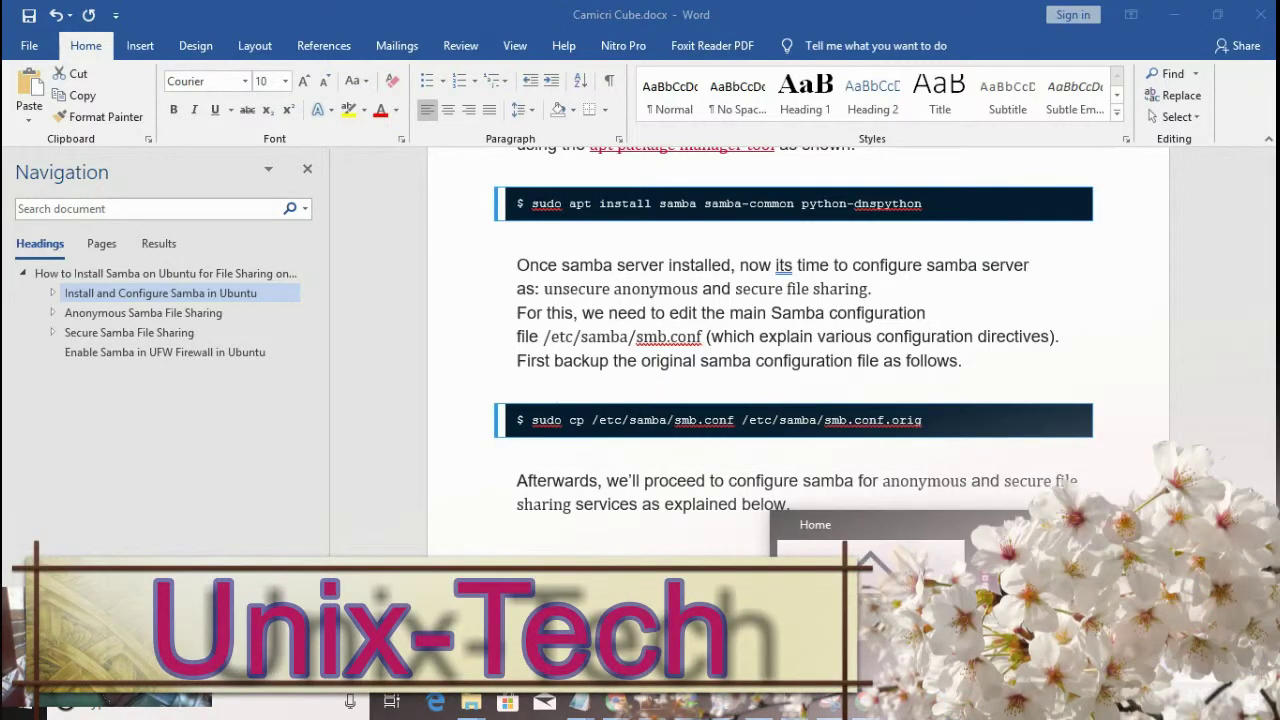
pyautogui.hotkey('alt', 'Tab')
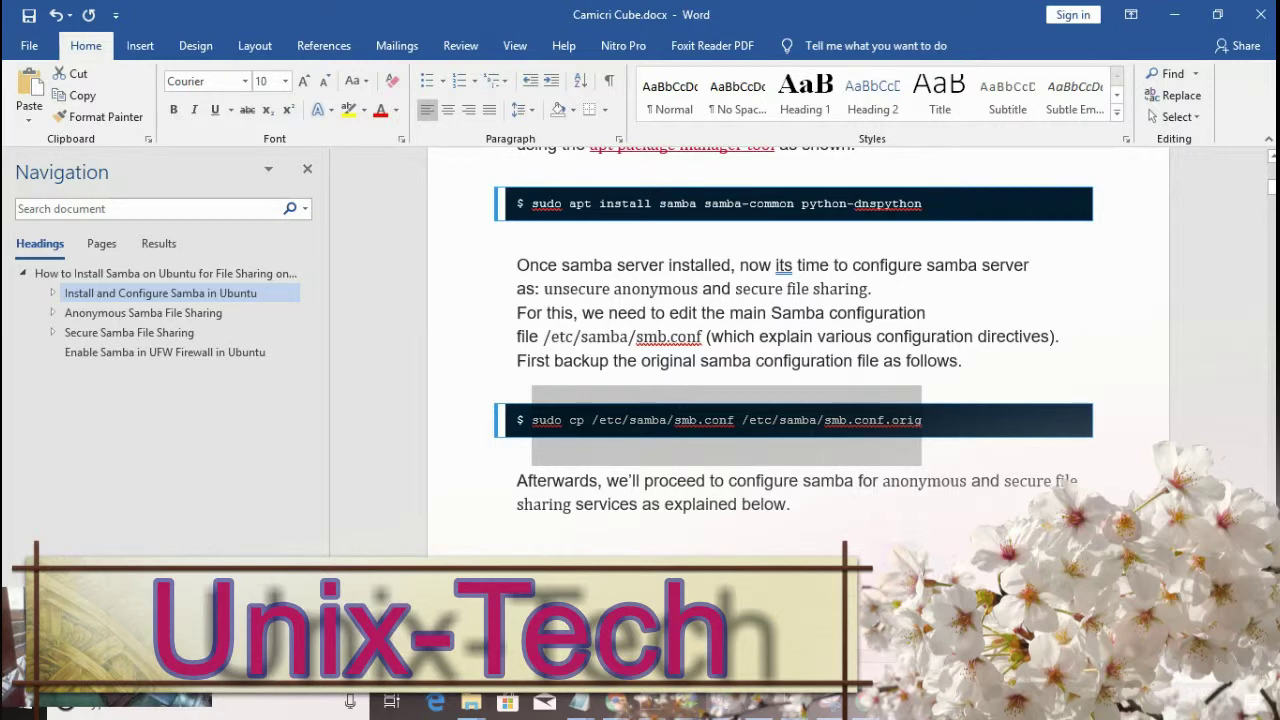
pyautogui.press('super+e')
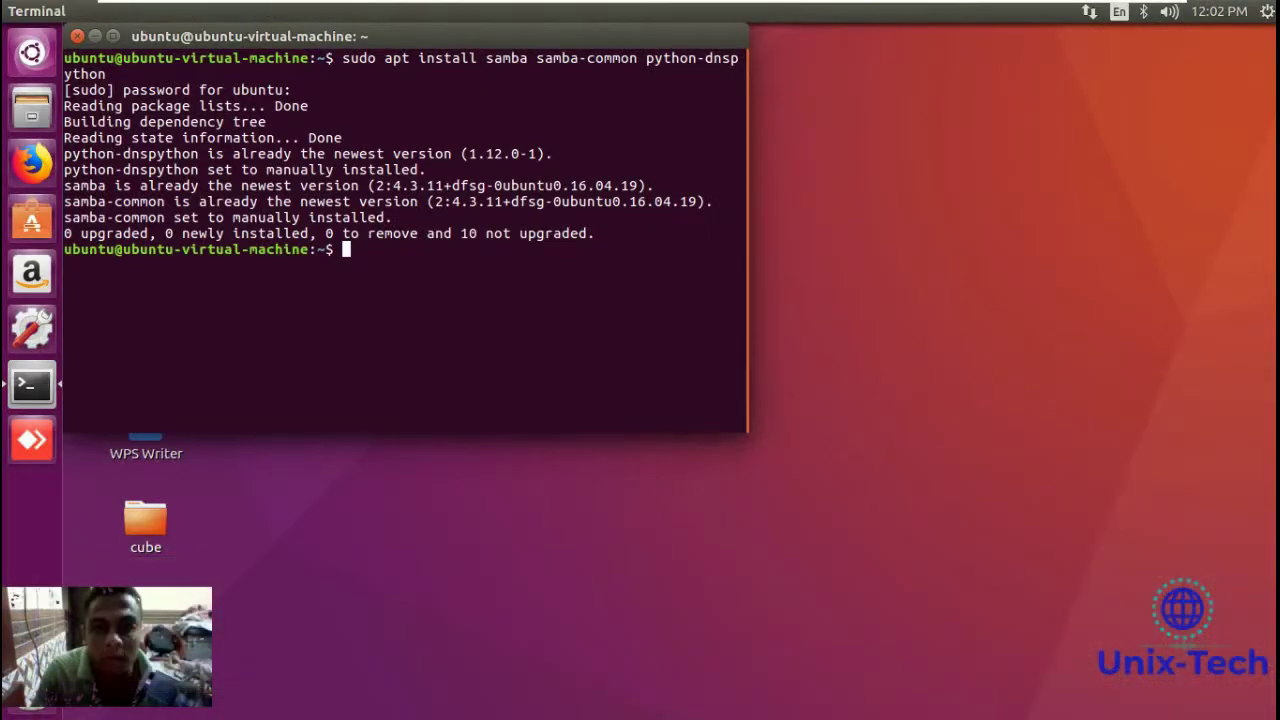
pyautogui.rightClick(628, 324)
pyautogui.click(662, 385)
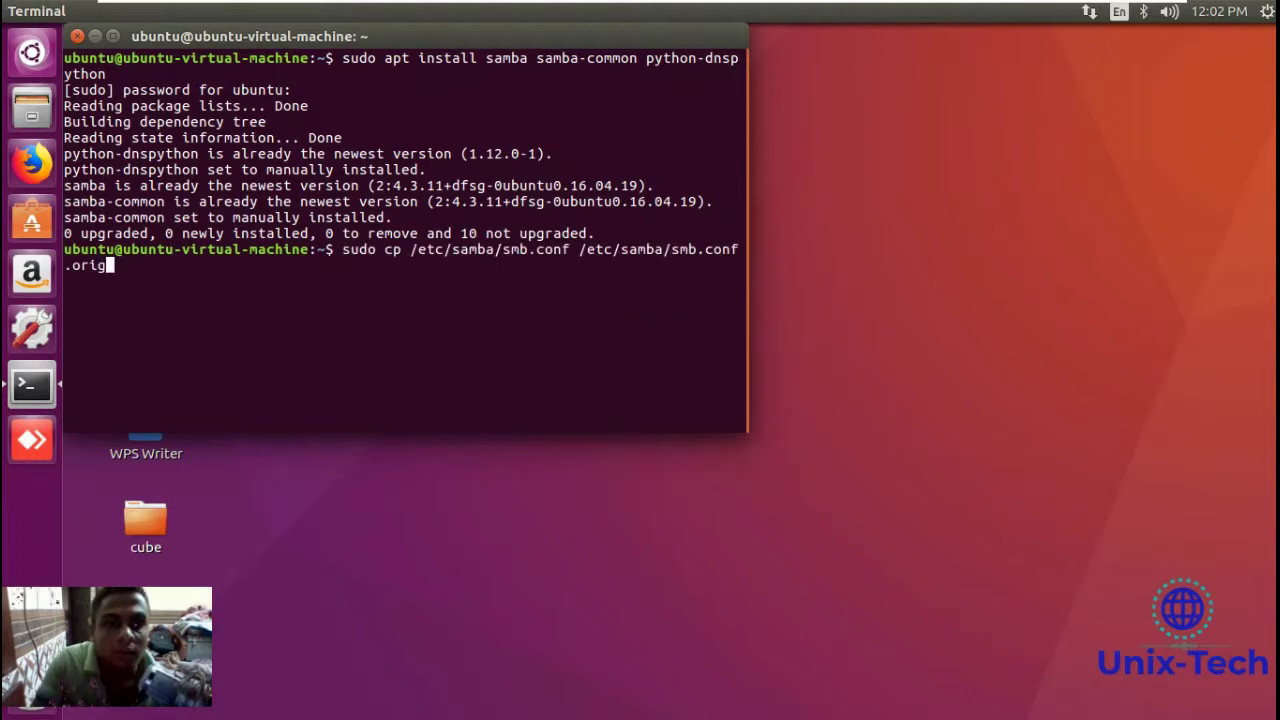
pyautogui.press('Return')
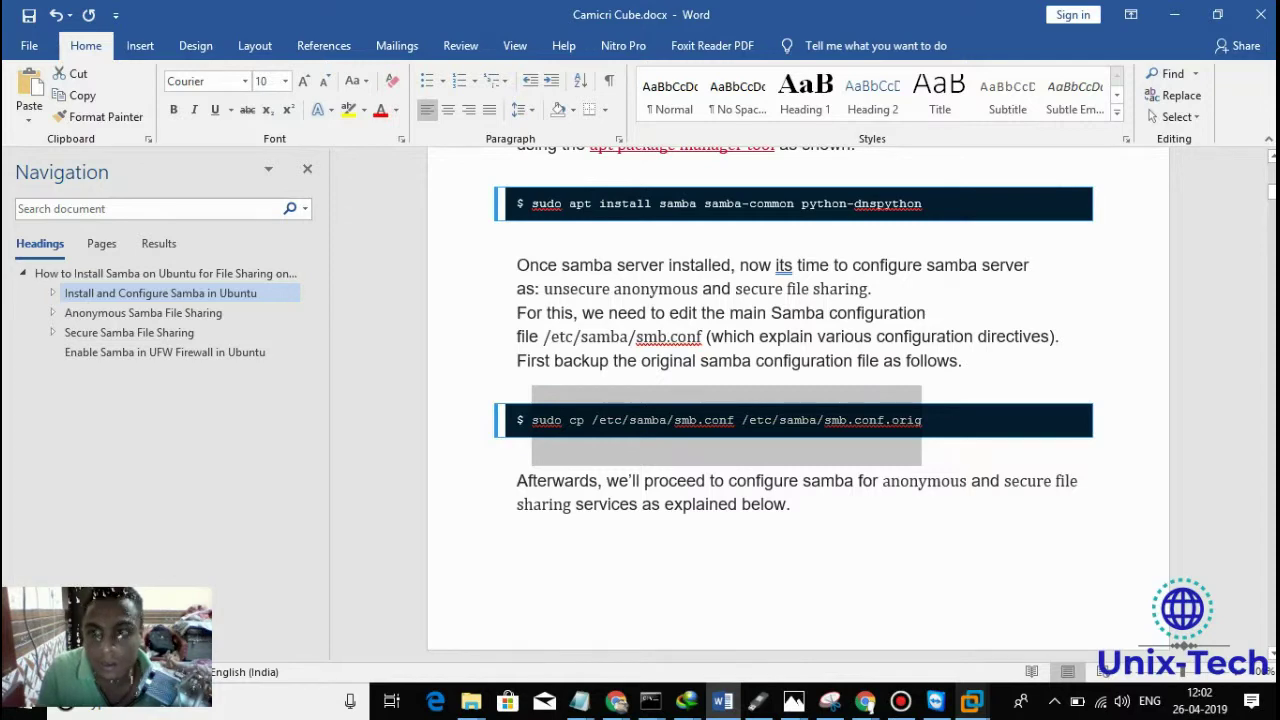
# Copy "sudo mkdir -p /srv/samba/anonymous_shares" from the Anonymous Samba File Sharing section of the Word guide.
pyautogui.scroll(-7, 798, 405)
pyautogui.moveTo(1271, 201); pyautogui.dragTo(1271, 241)
pyautogui.moveTo(531, 385); pyautogui.dragTo(839, 385)
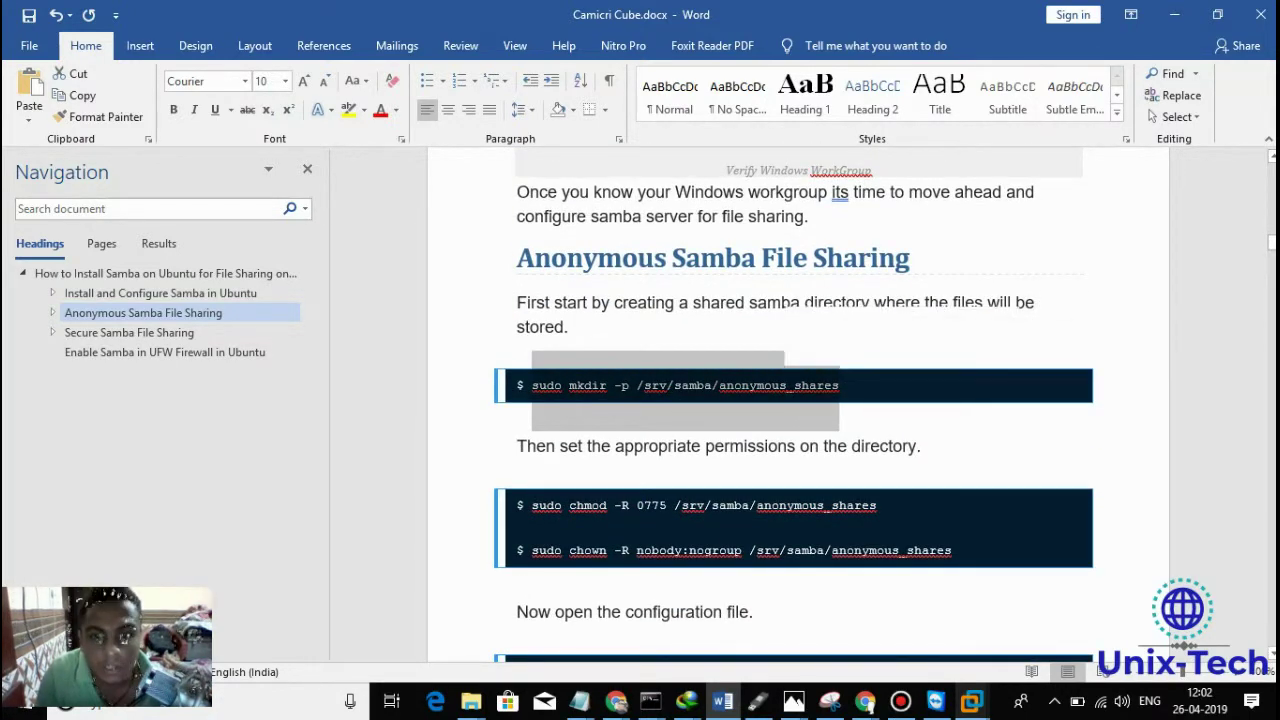
pyautogui.rightClick(783, 378)
pyautogui.click(815, 416)
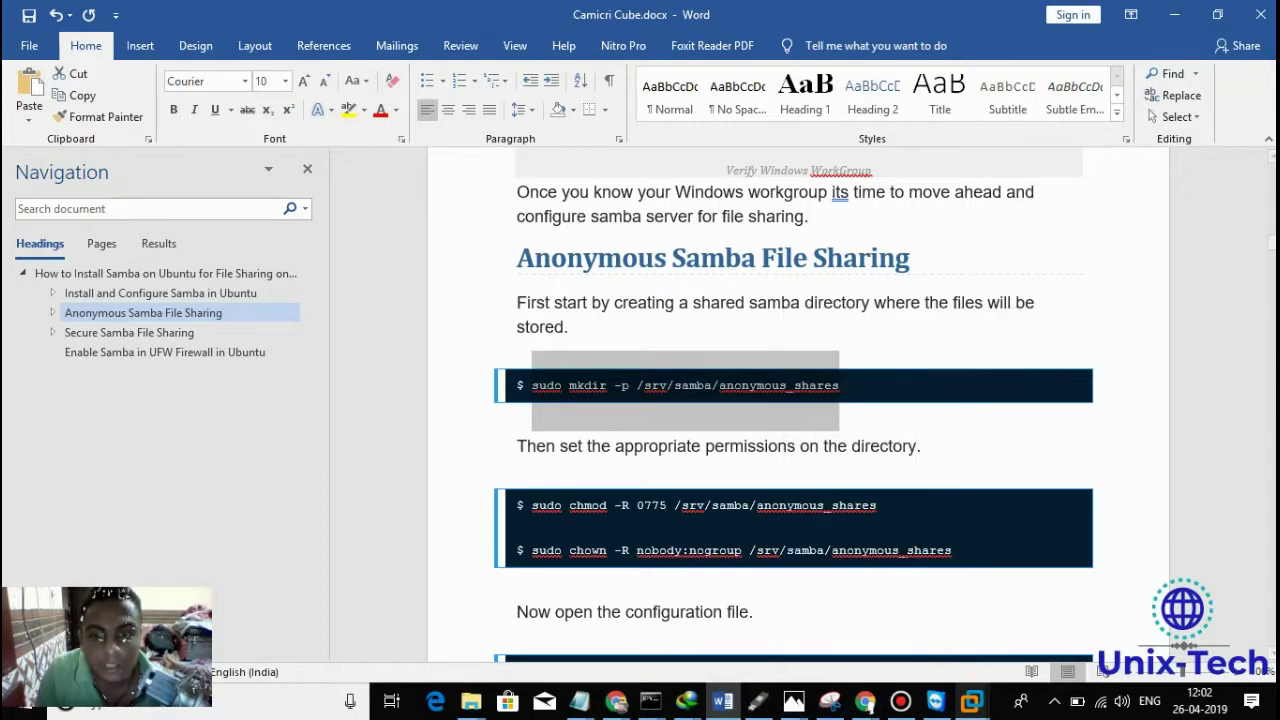
# Move the Ubuntu terminal window off the desktop icons and create the shared directory with "sudo mkdir -p /srv/samba/anonymous_shares".
pyautogui.click(972, 701)
pyautogui.click(1073, 590)
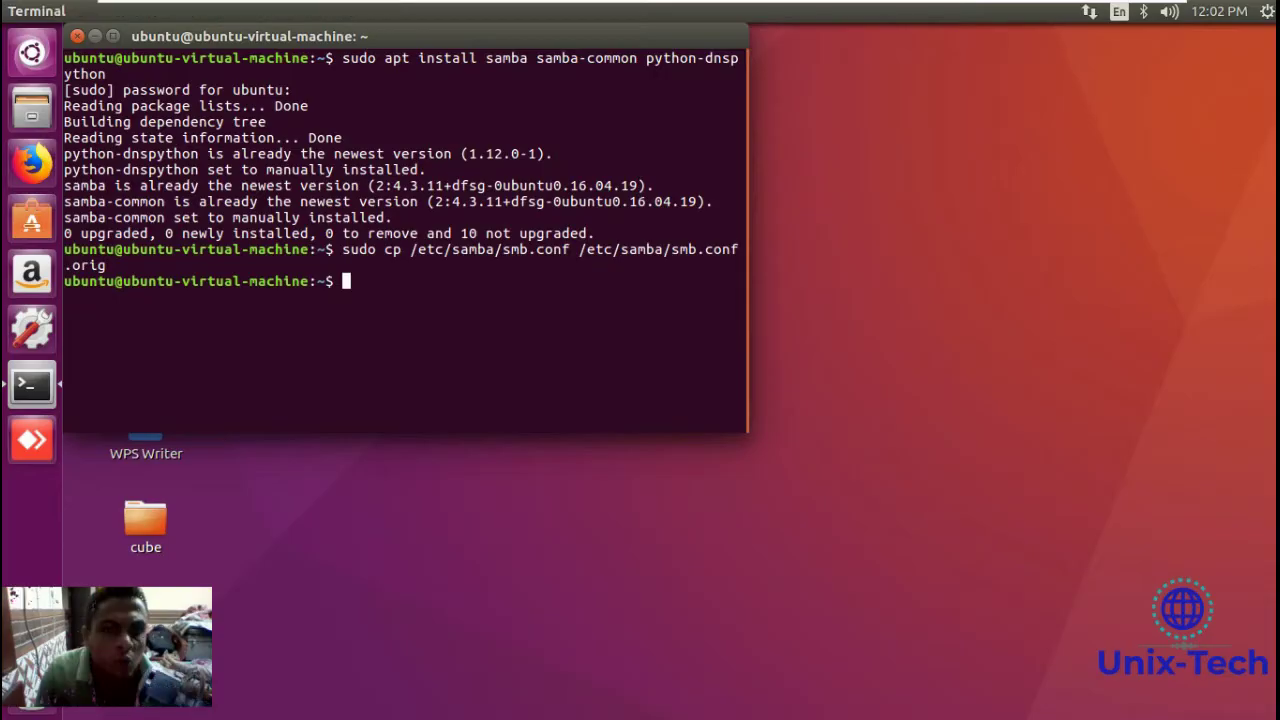
pyautogui.moveTo(400, 37); pyautogui.dragTo(587, 297)
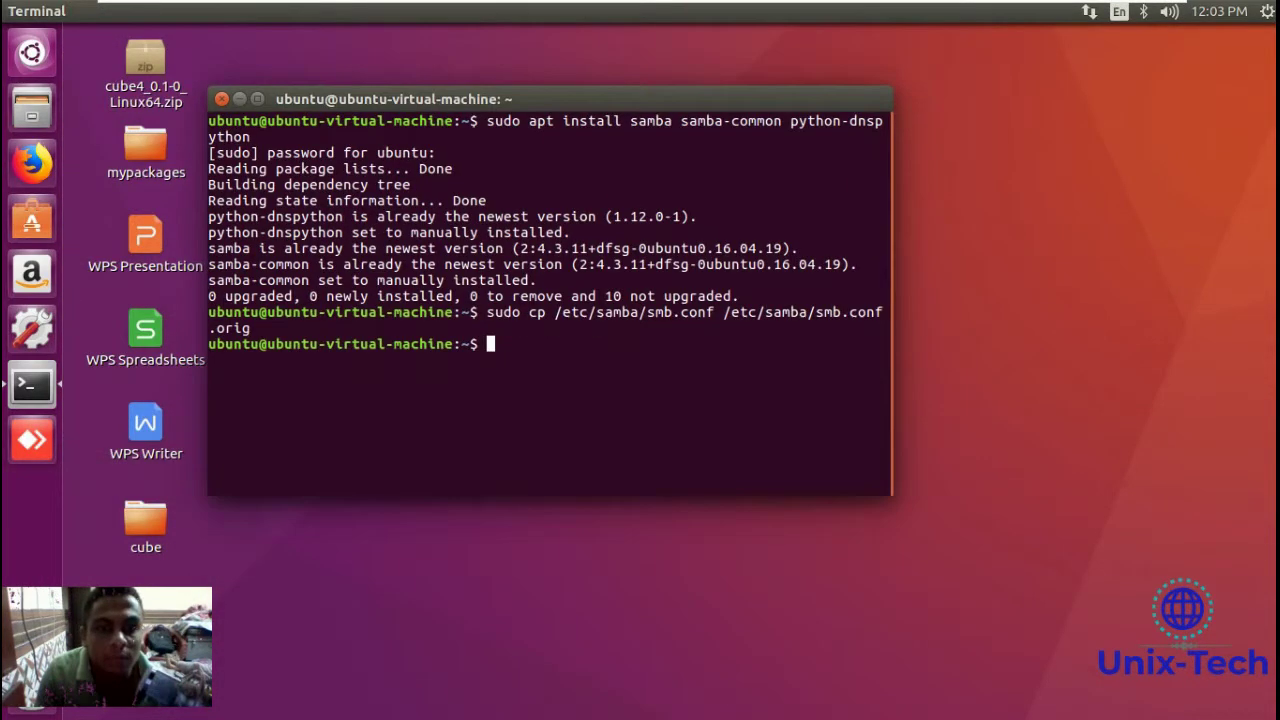
pyautogui.rightClick(571, 190)
pyautogui.click(611, 249)
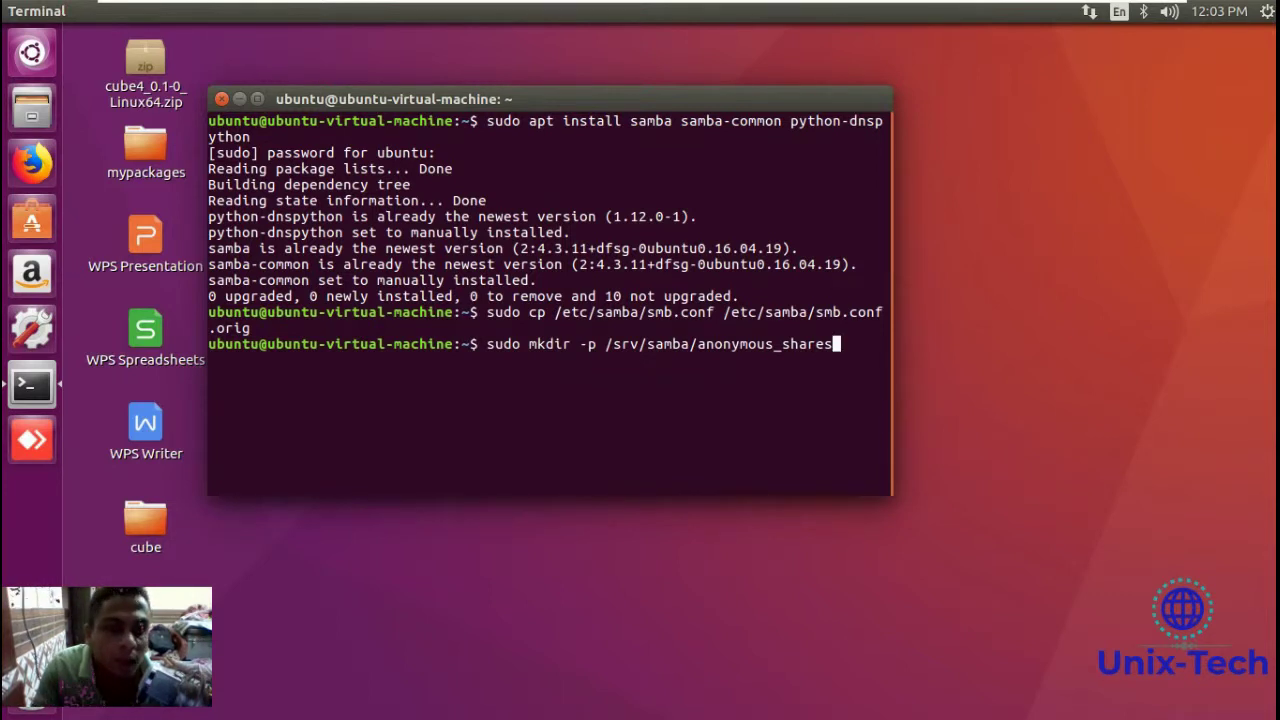
pyautogui.press('Return')
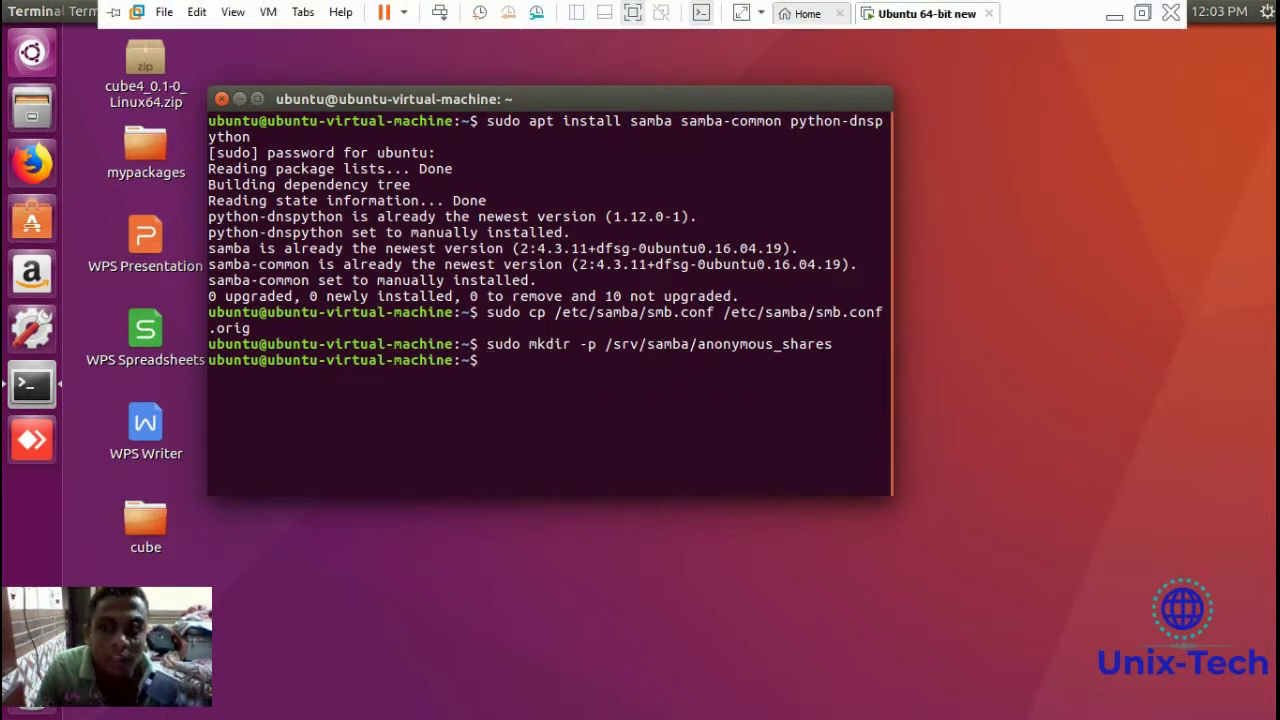
# Return to the Word guide and copy the permissions command "sudo chmod -R 0775 /srv/samba/anonymous_shares".
pyautogui.click(1115, 14)
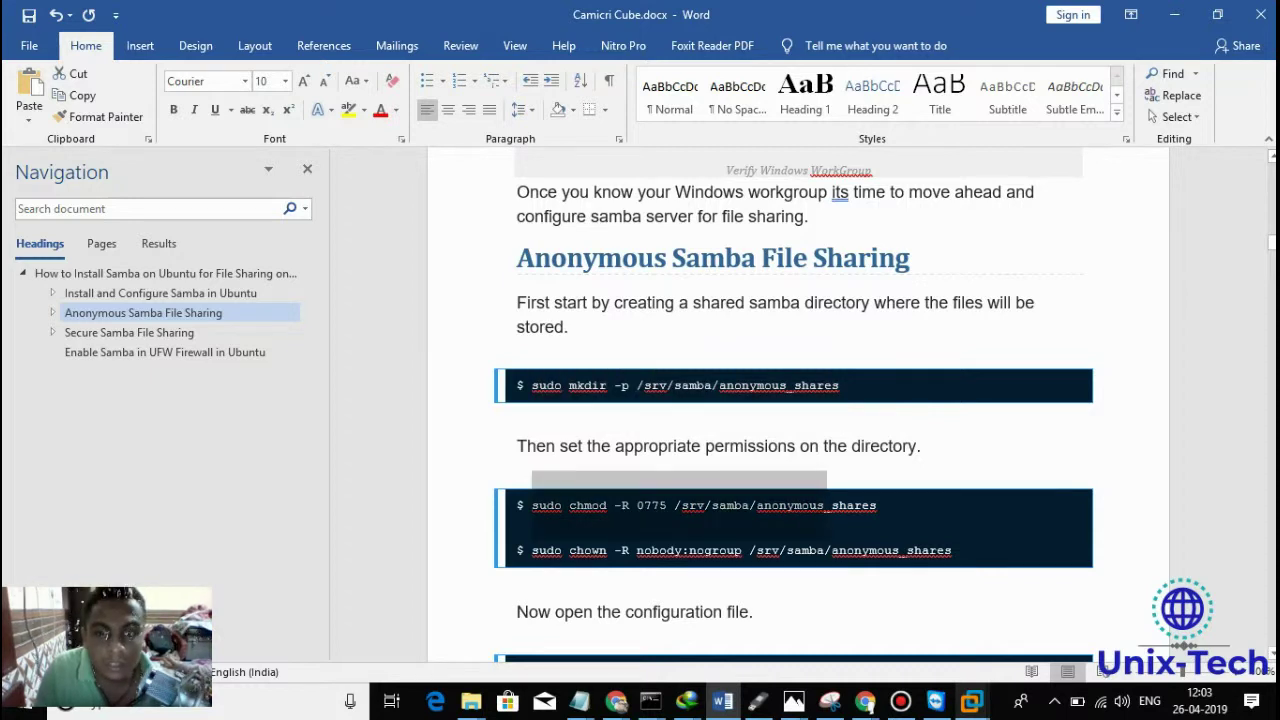
pyautogui.rightClick(770, 245)
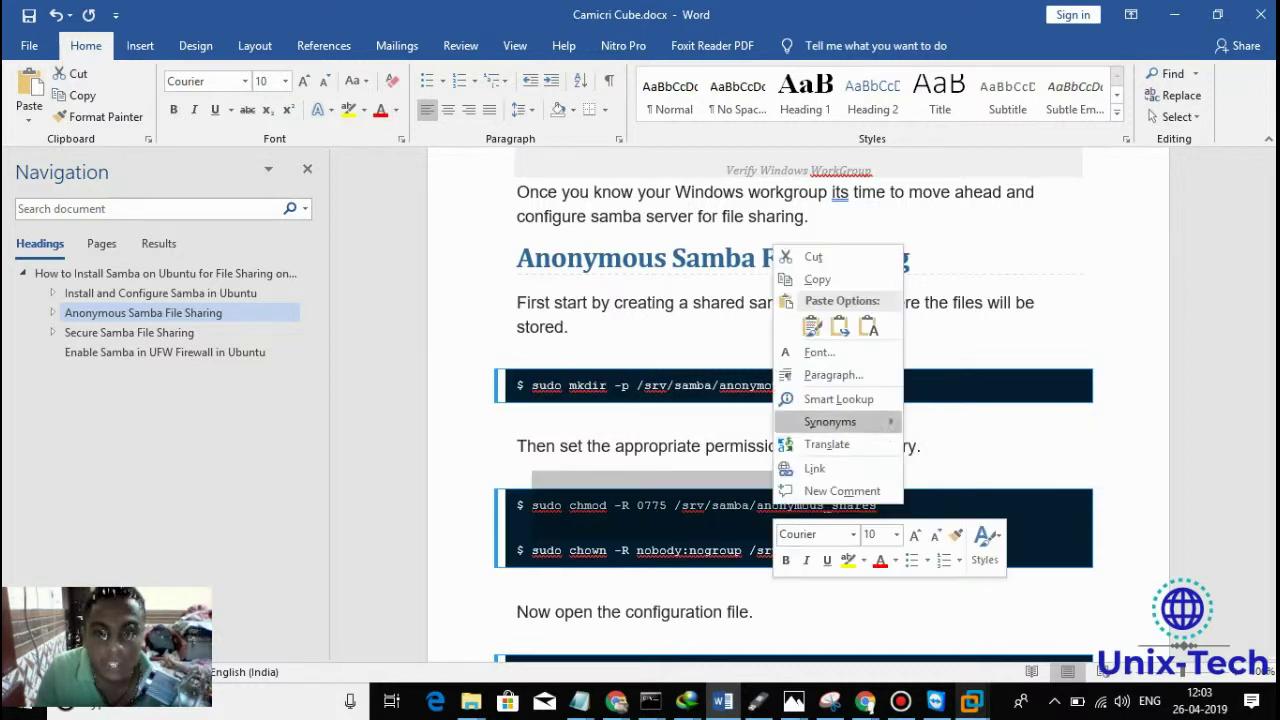
pyautogui.click(800, 280)
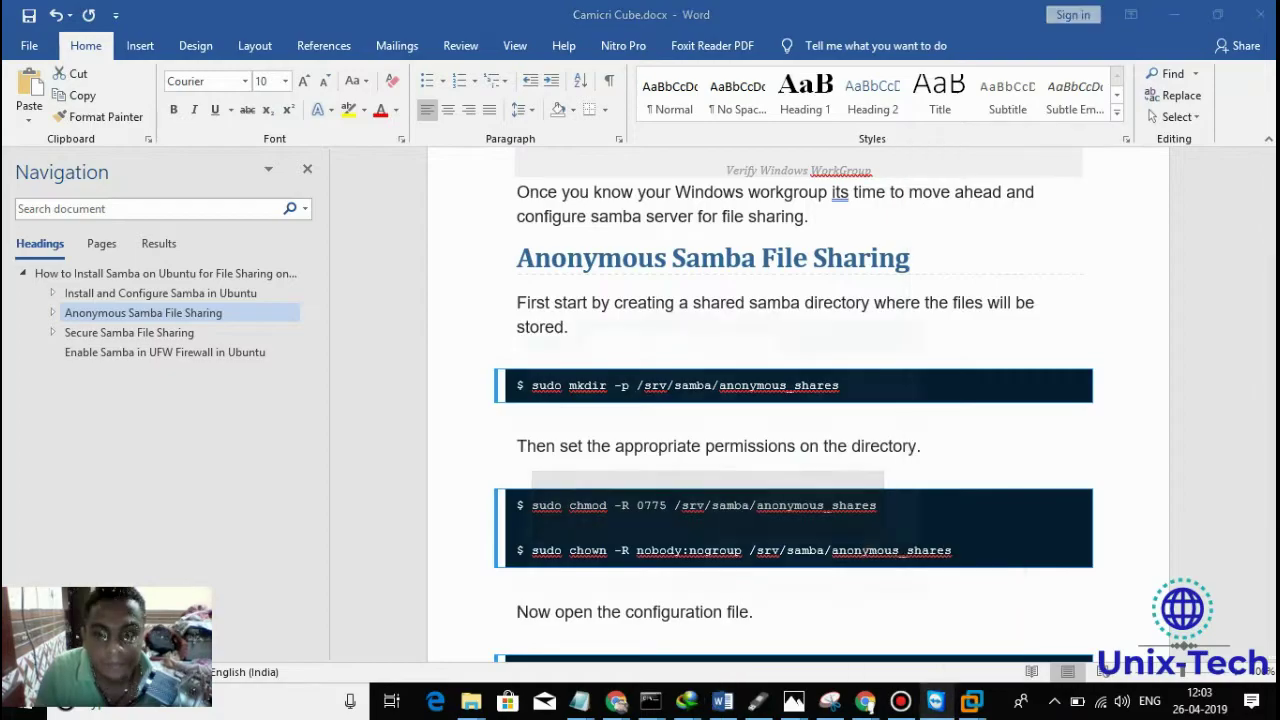
# Set the shared directory's permissions in the Ubuntu terminal by running "sudo chmod -R 0775 /srv/samba/anonymous_shares".
pyautogui.click(935, 700)
pyautogui.moveTo(970, 700)
pyautogui.click(1073, 590)
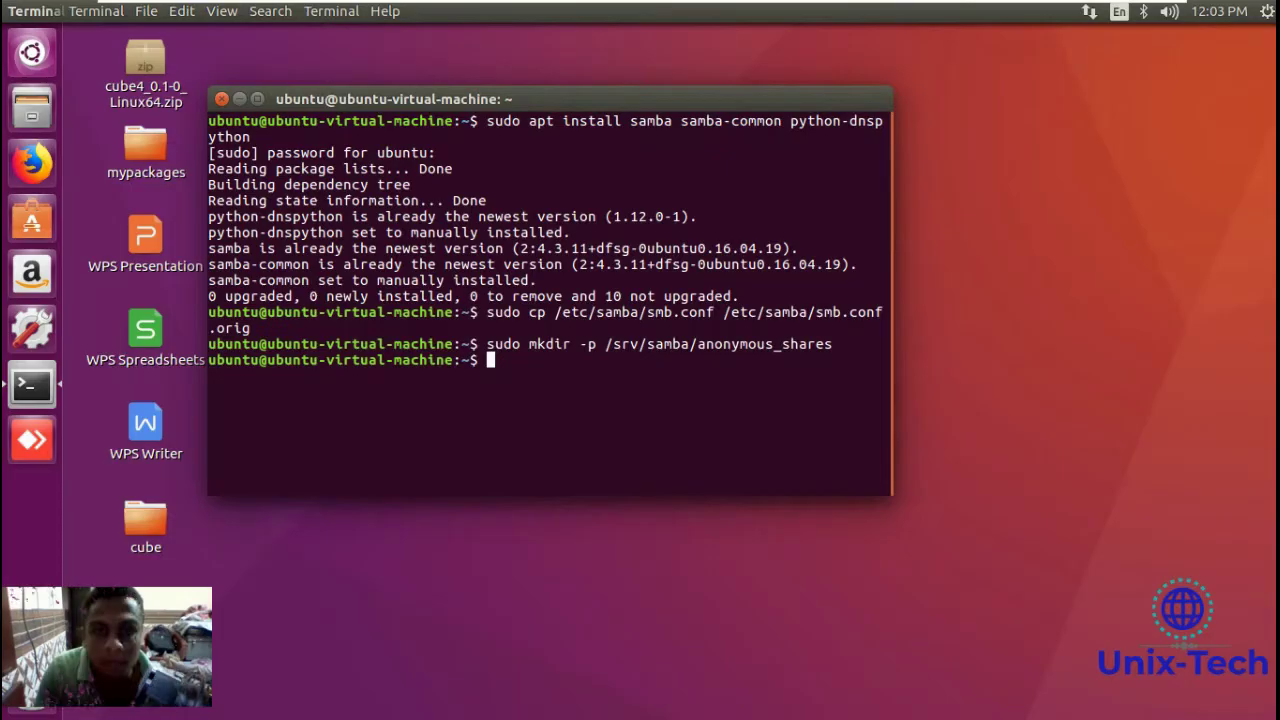
pyautogui.rightClick(641, 313)
pyautogui.click(665, 374)
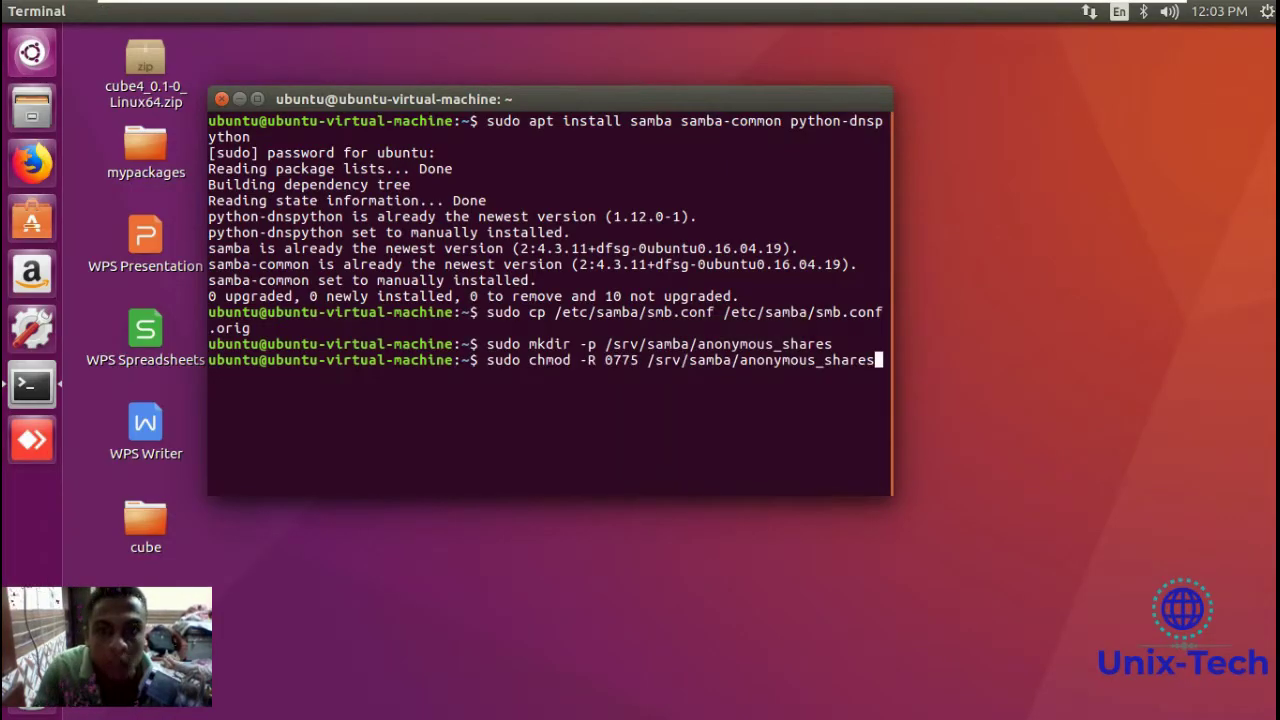
pyautogui.press('Return')
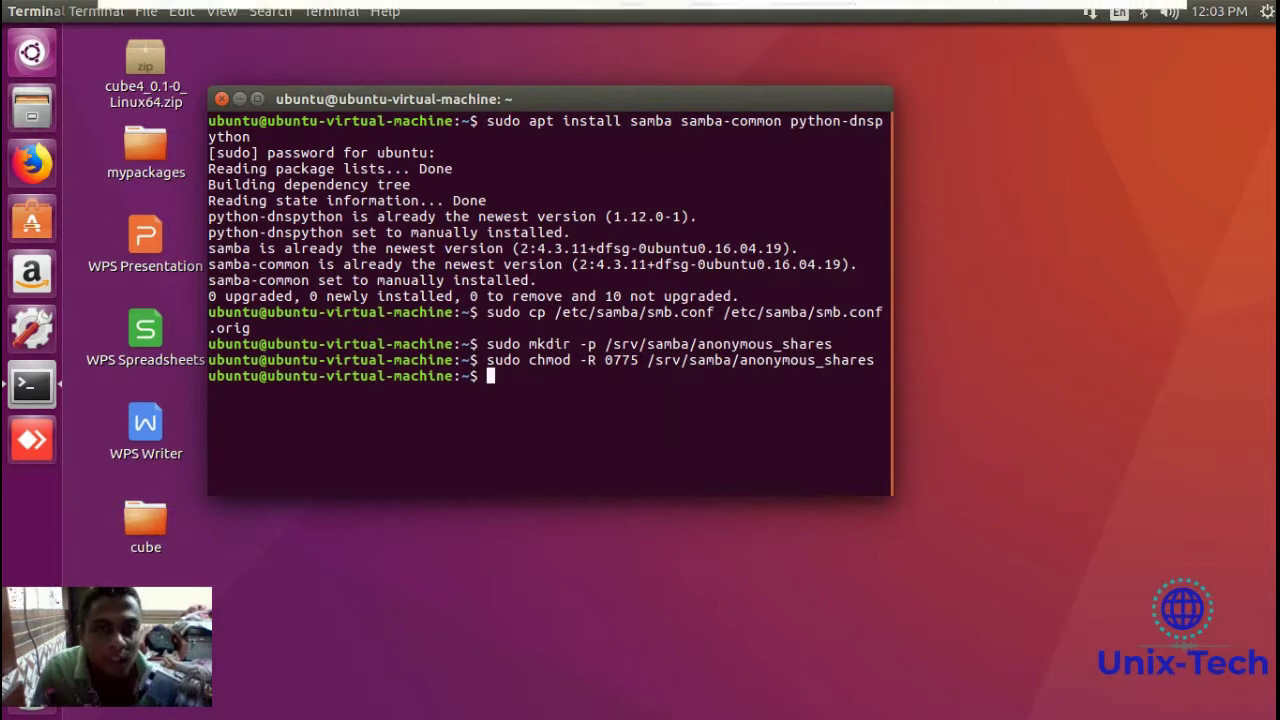
# Return to the Word guide, minimize the TeamViewer window, and copy "sudo chown -R nobody:nogroup /srv/samba/anonymous_shares".
pyautogui.moveTo(728, 12)
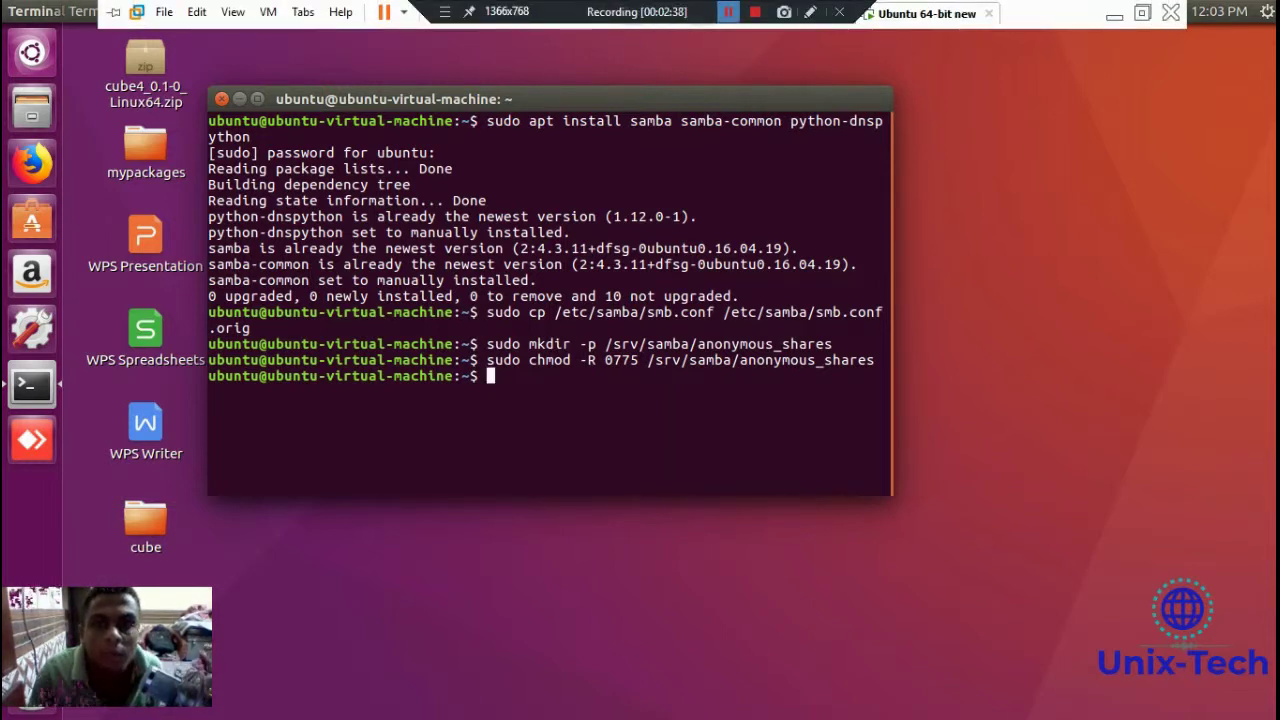
pyautogui.click(1114, 13)
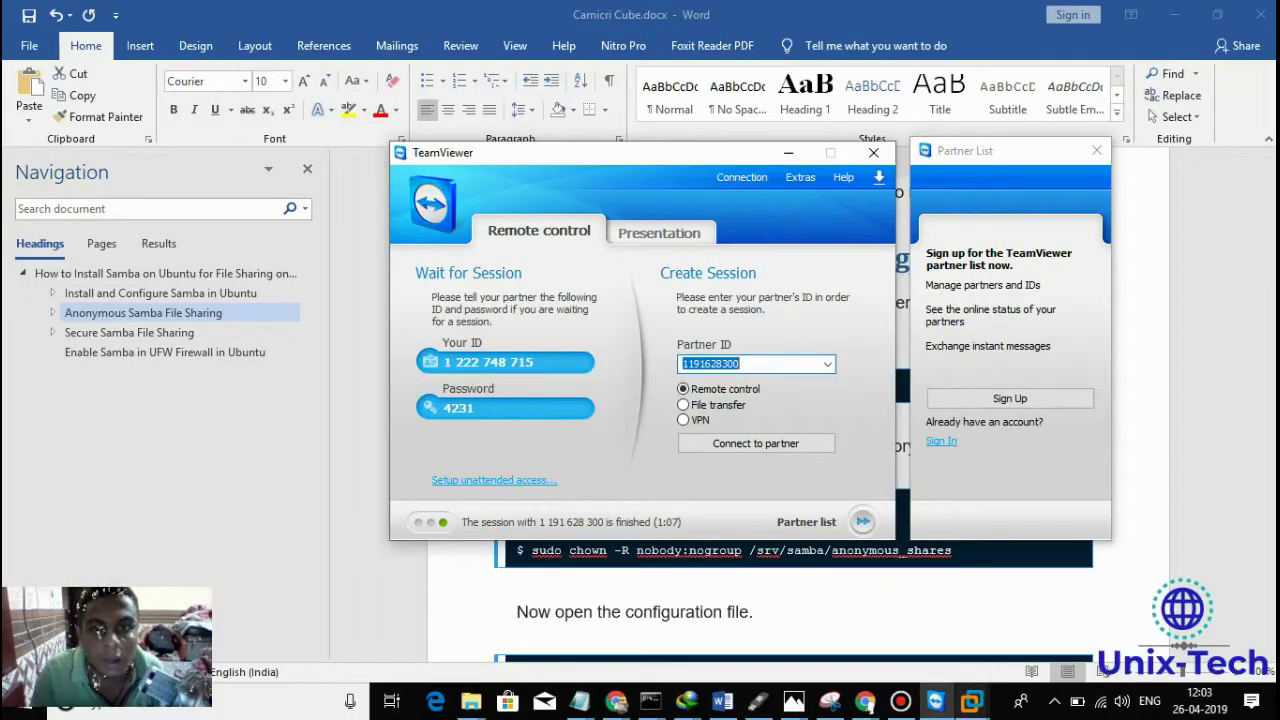
pyautogui.click(788, 153)
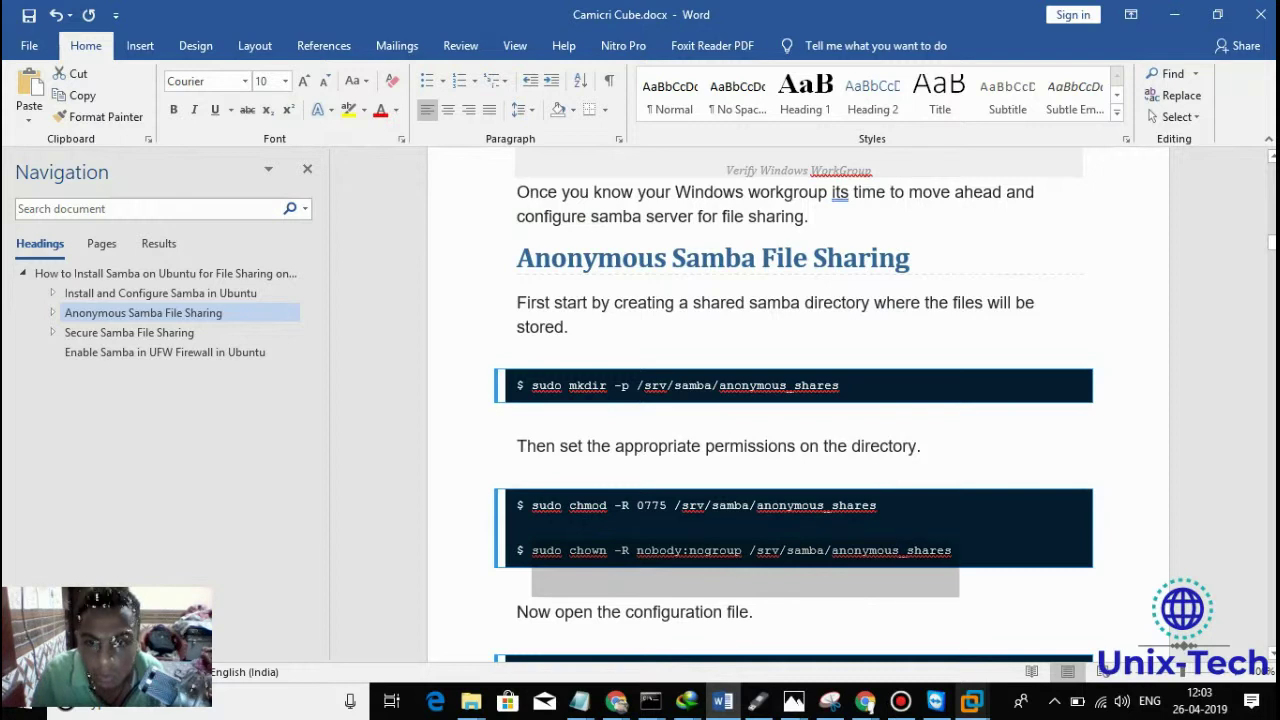
pyautogui.rightClick(893, 557)
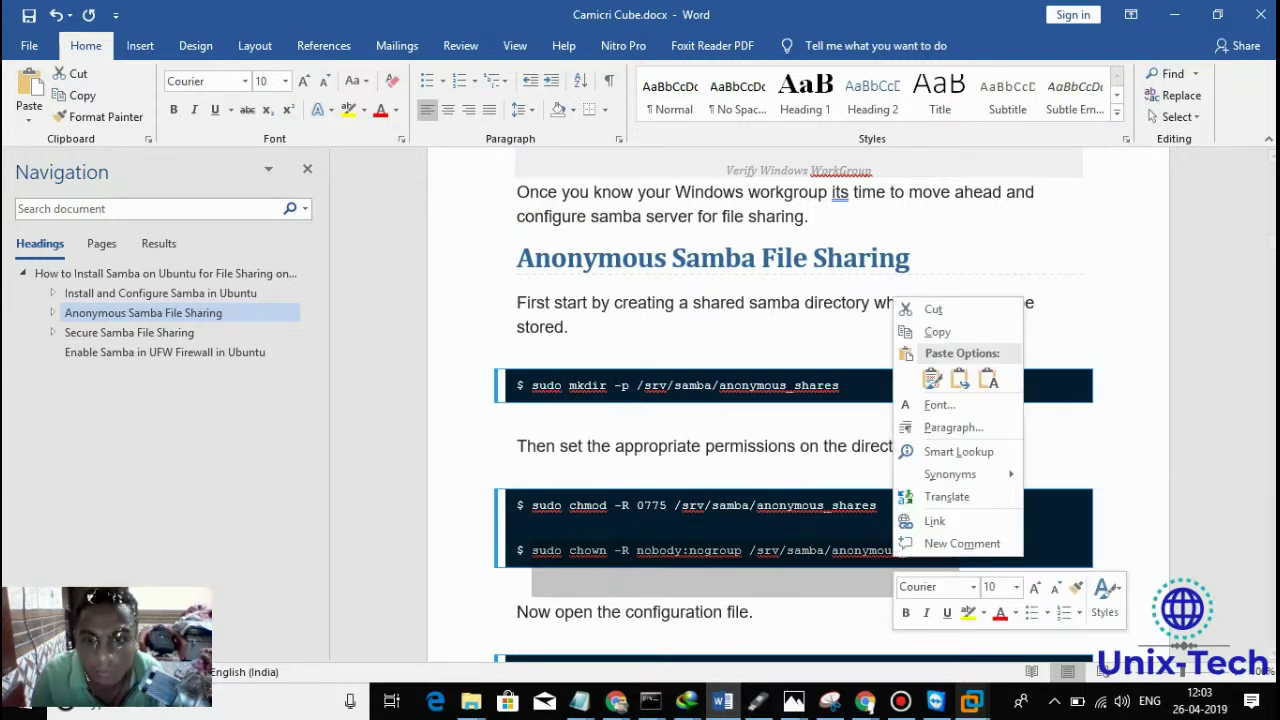
pyautogui.click(937, 331)
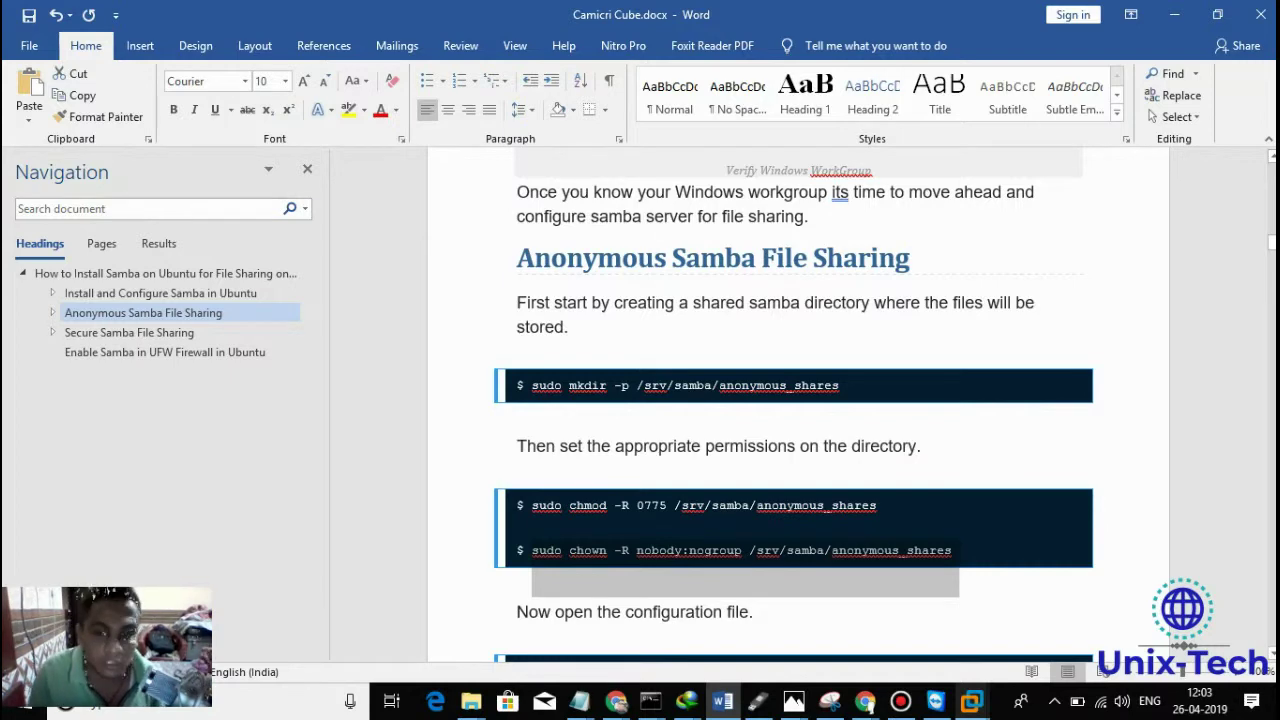
# Change the shared directory's ownership in the Ubuntu terminal by running "sudo chown -R nobody:nogroup /srv/samba/anonymous_shares".
pyautogui.click(935, 701)
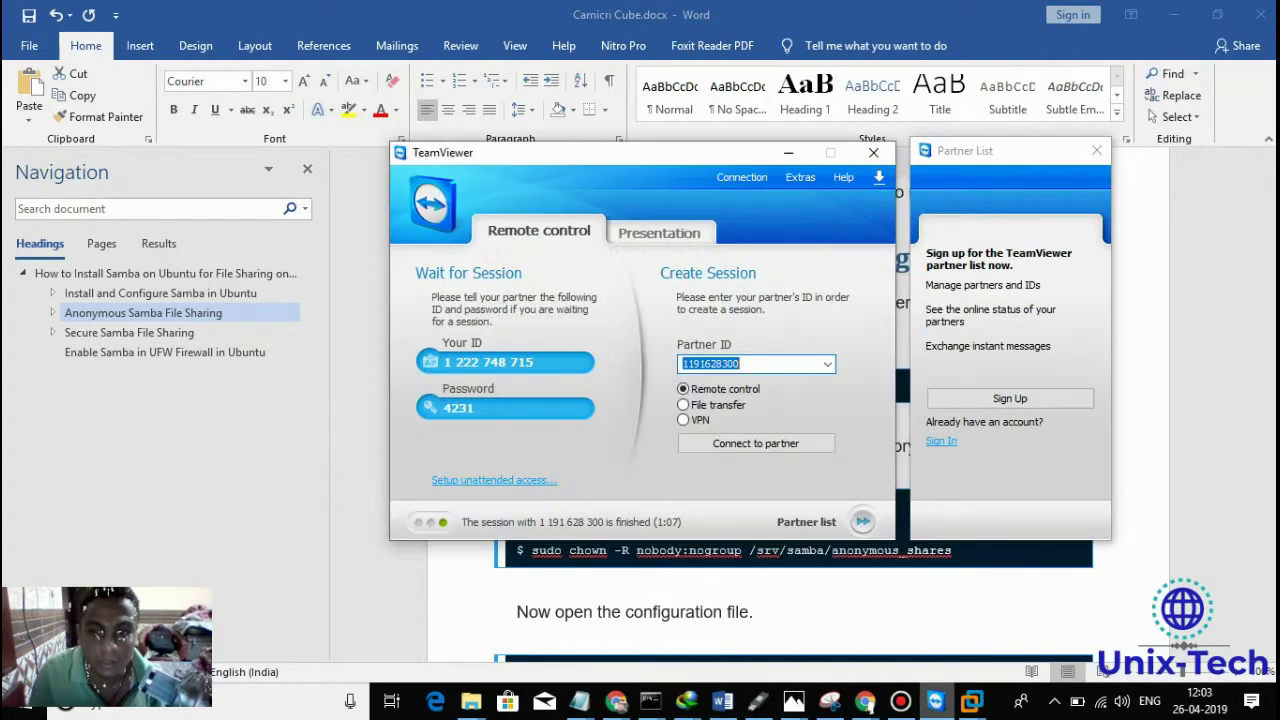
pyautogui.click(972, 701)
pyautogui.click(1066, 605)
pyautogui.rightClick(607, 270)
pyautogui.click(648, 330)
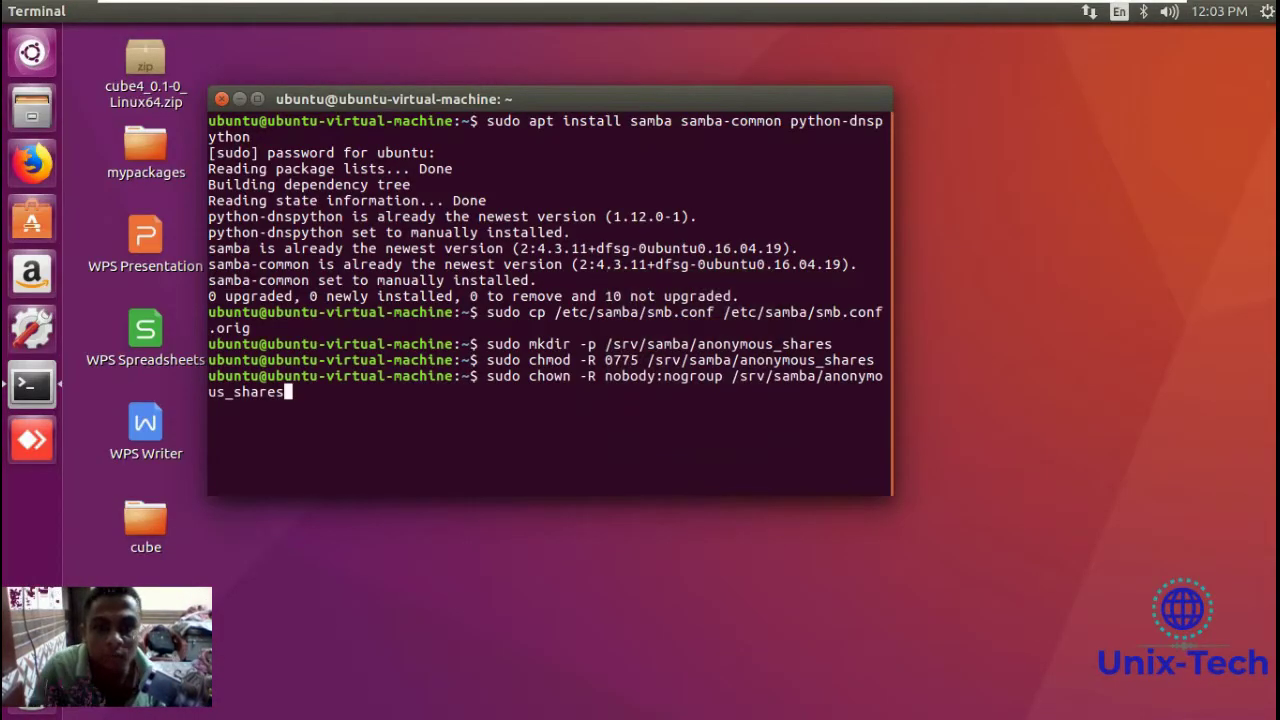
pyautogui.press('Return')
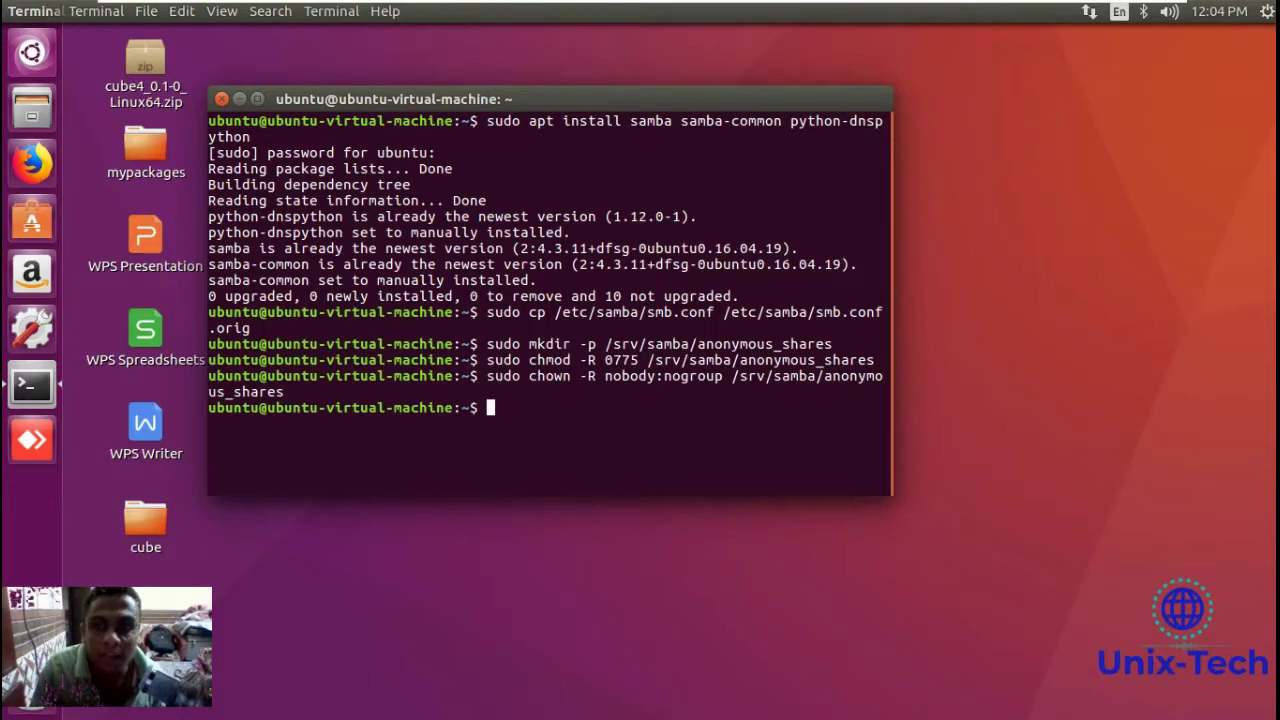
# Return to the Word guide, minimize the TeamViewer window, and find the commands for opening the Samba configuration file.
pyautogui.click(1118, 11)
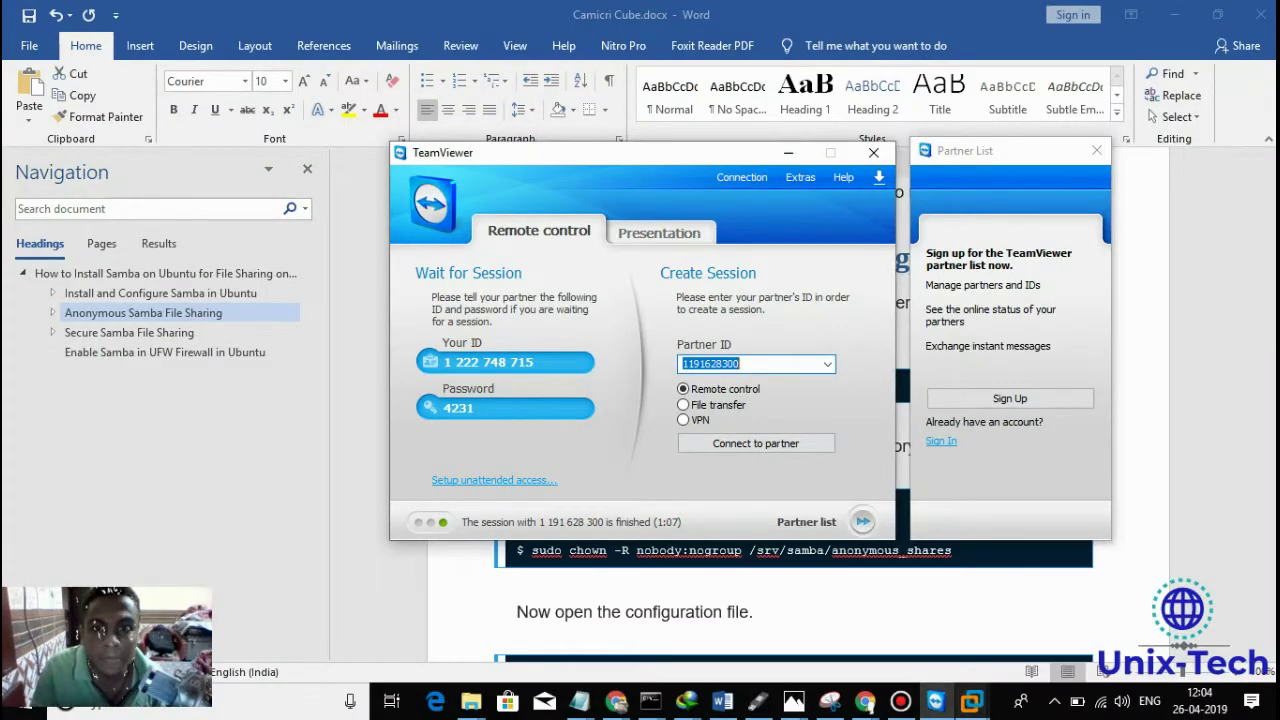
pyautogui.click(788, 153)
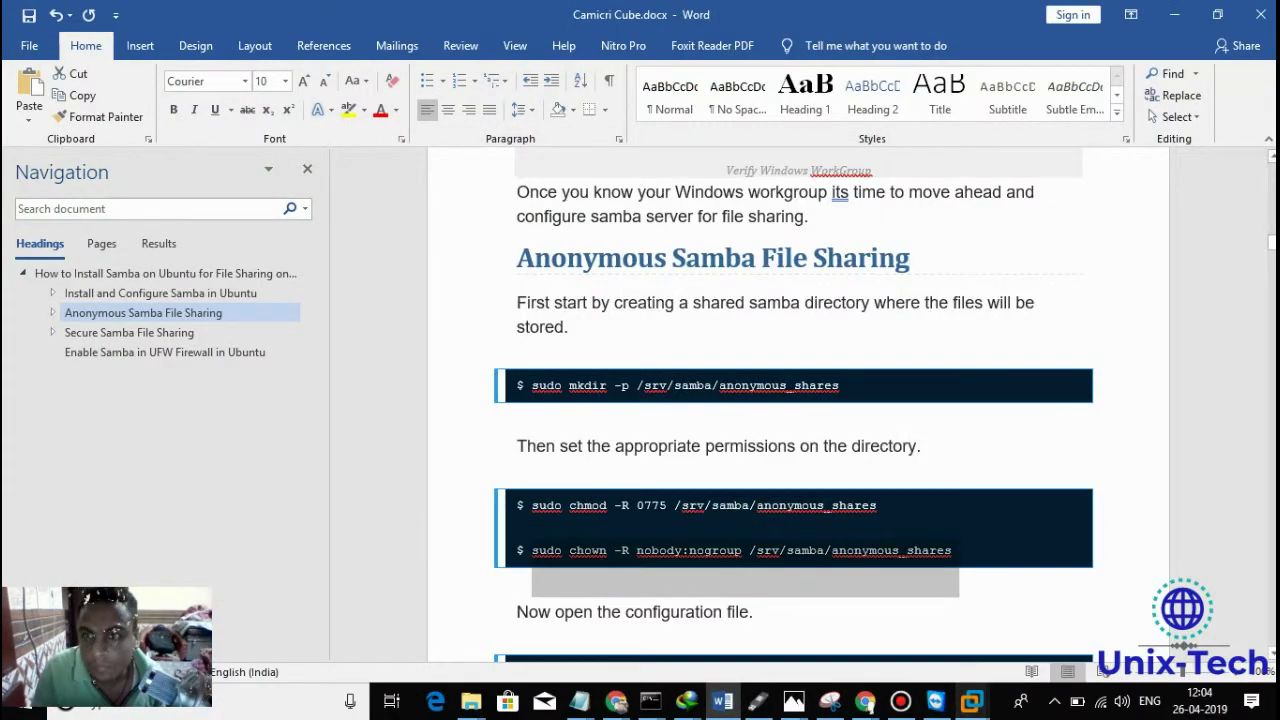
pyautogui.moveTo(1271, 241); pyautogui.dragTo(1271, 254)
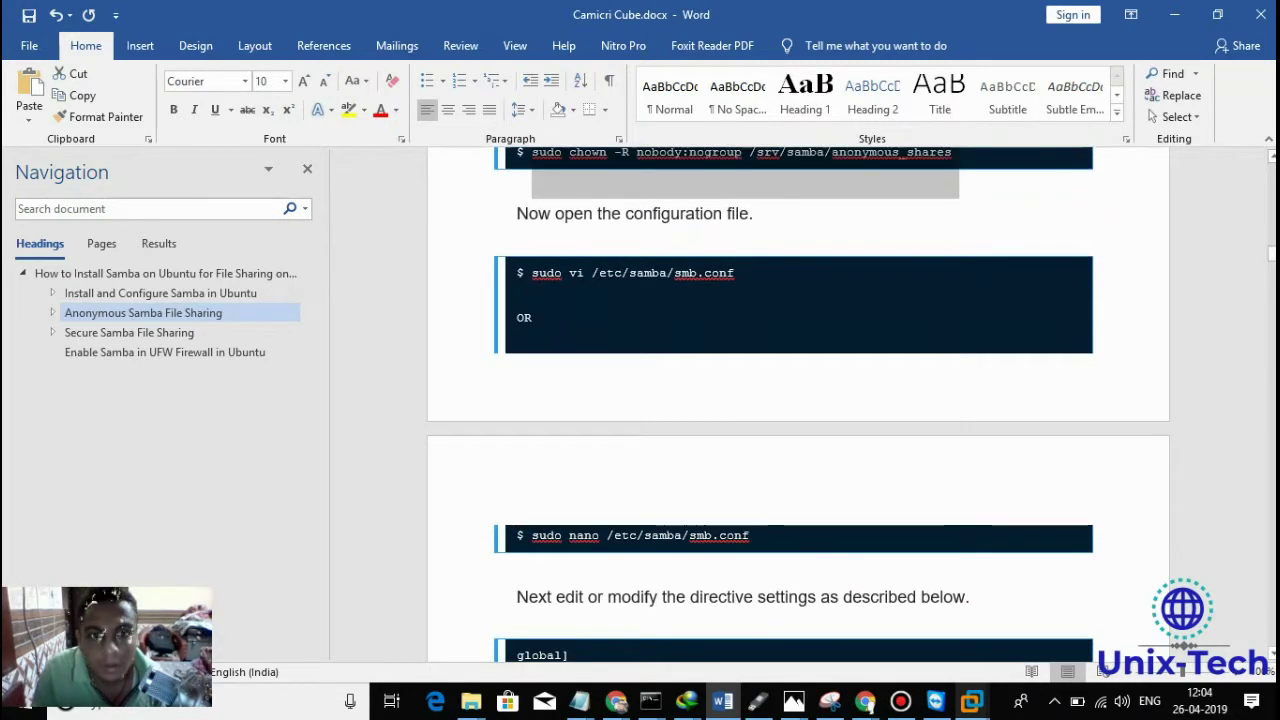
pyautogui.moveTo(532, 273); pyautogui.dragTo(697, 273)
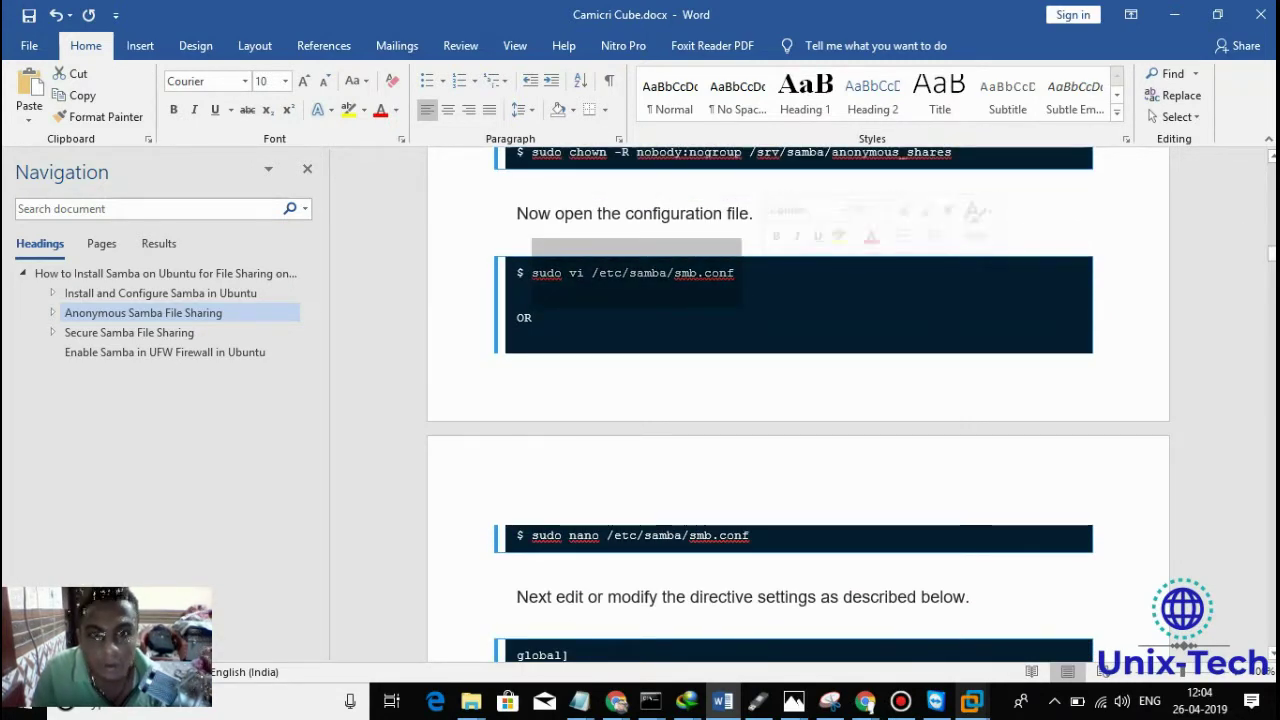
pyautogui.rightClick(676, 276)
pyautogui.click(718, 311)
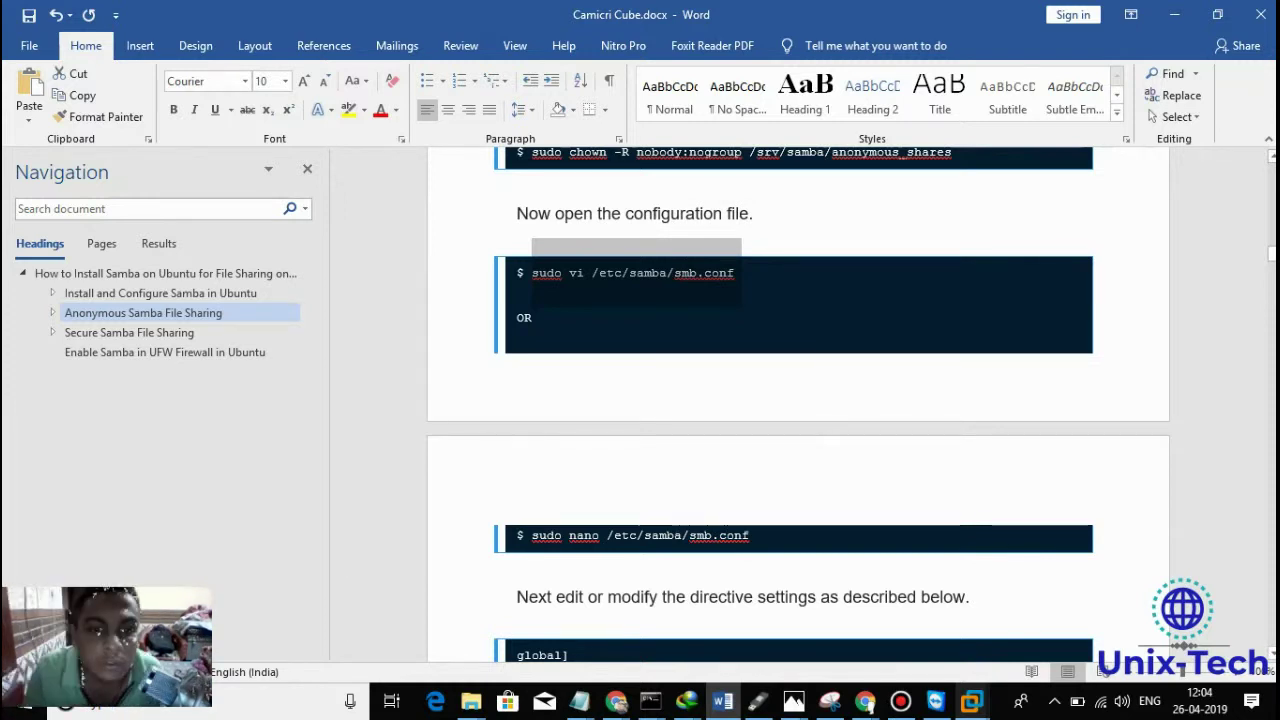
# Copy the command "sudo nano /etc/samba/smb.conf" from the Word guide.
pyautogui.moveTo(531, 536); pyautogui.dragTo(750, 537)
pyautogui.rightClick(722, 539)
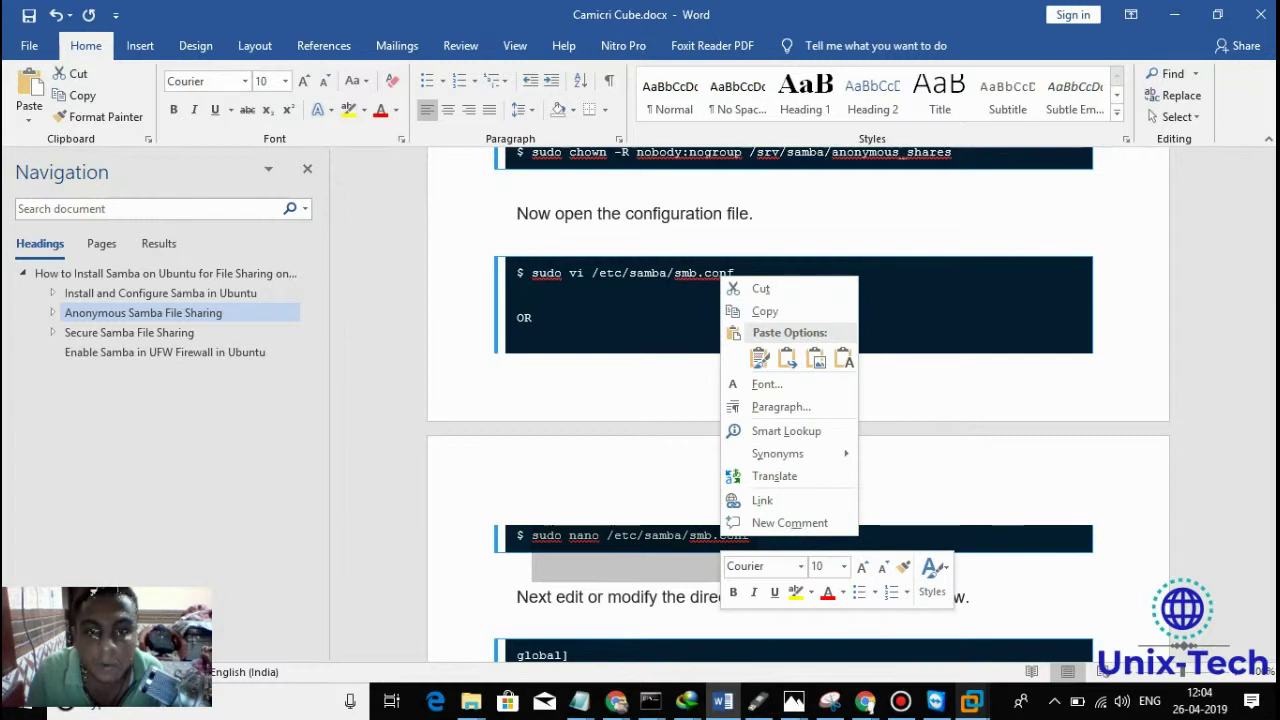
pyautogui.click(740, 311)
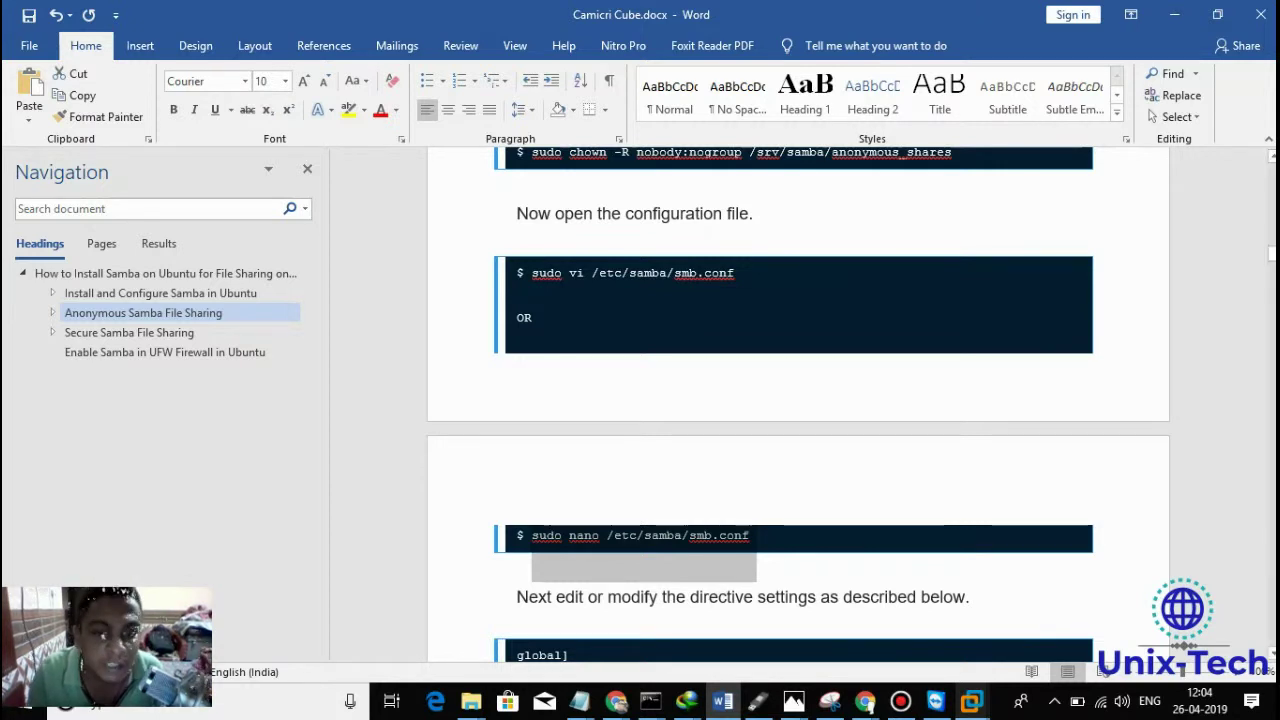
# Open the Samba configuration file in the Ubuntu terminal by running "sudo nano /etc/samba/smb.conf".
pyautogui.click(1114, 591)
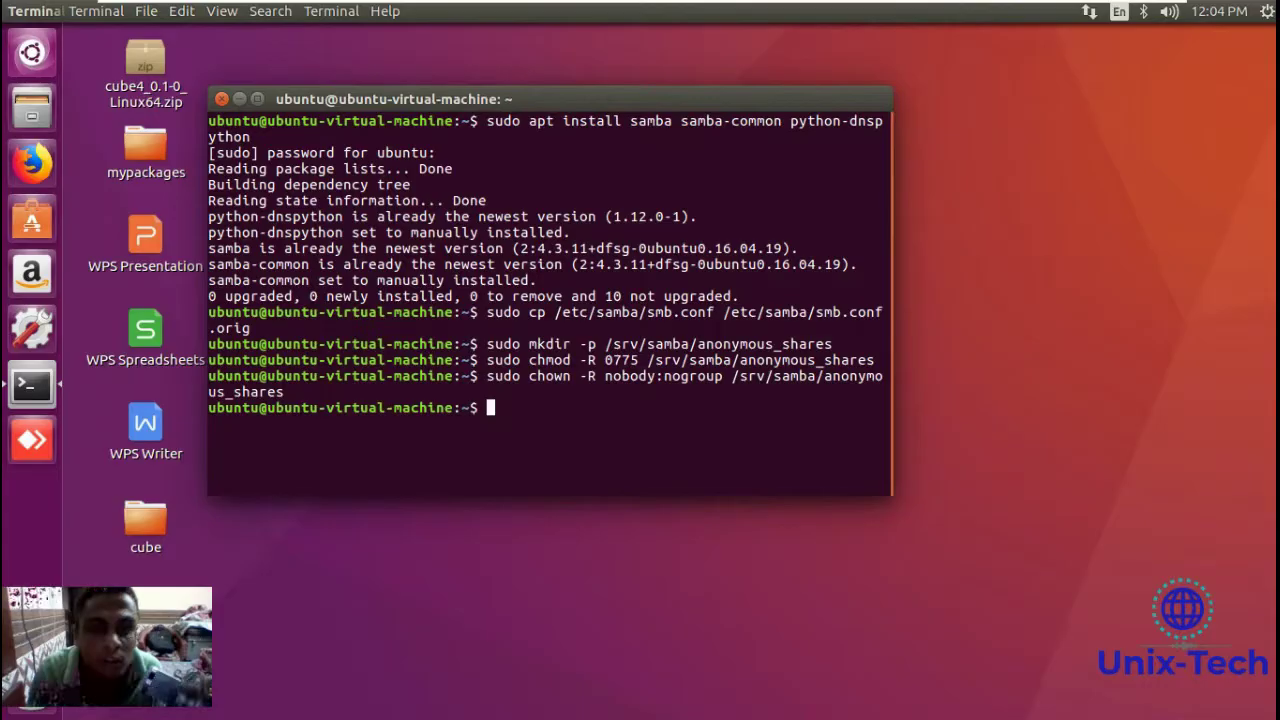
pyautogui.rightClick(632, 330)
pyautogui.click(674, 389)
pyautogui.press('Return')
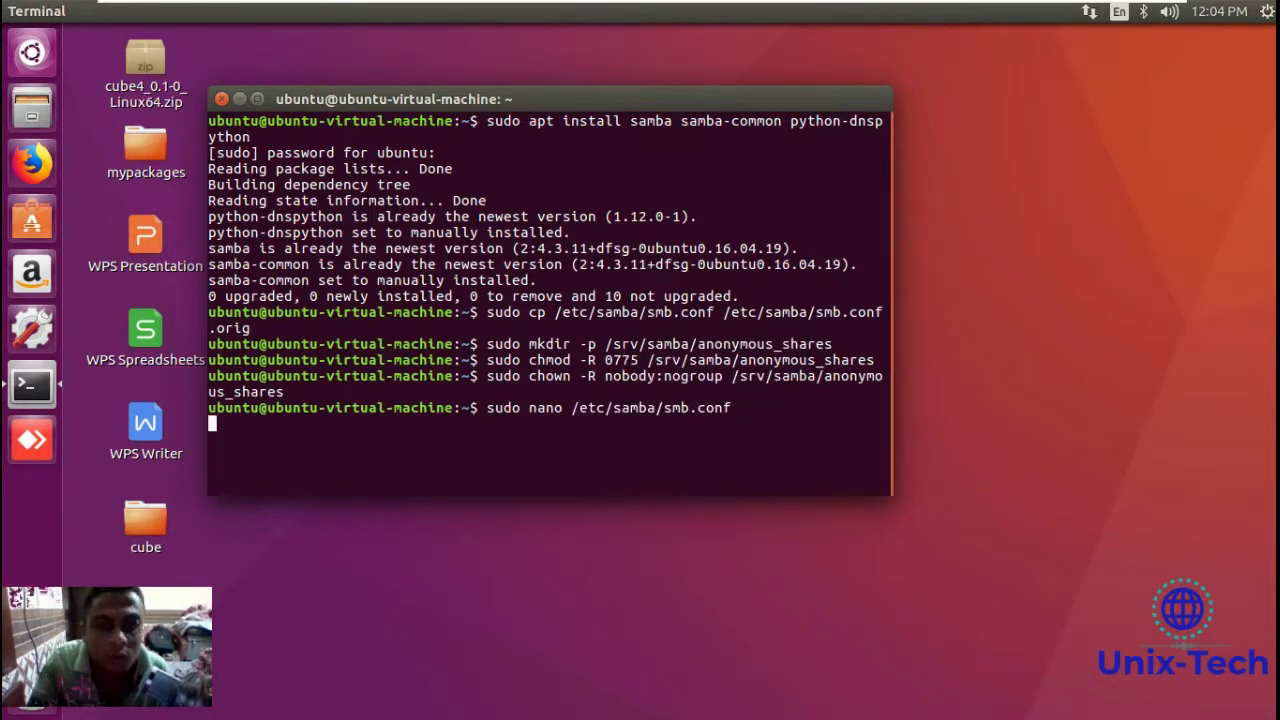
# Review the smb.conf settings from Global Settings through the Networking, Debugging/Accounting, Authentication and Domains sections.
pyautogui.press('Down')
pyautogui.press('Down')
pyautogui.press('Down')
pyautogui.press('Down')
pyautogui.press('Down')
pyautogui.press('Down')
pyautogui.press('Down')
pyautogui.press('Down')
pyautogui.press('Down')
pyautogui.press('Down')
pyautogui.press('Down')
pyautogui.press('Down')
pyautogui.press('Down')
pyautogui.press('Down')
pyautogui.press('Down')
pyautogui.press('Down')
pyautogui.press('Down')
pyautogui.press('Down')
pyautogui.press('Down')
pyautogui.press('Down')
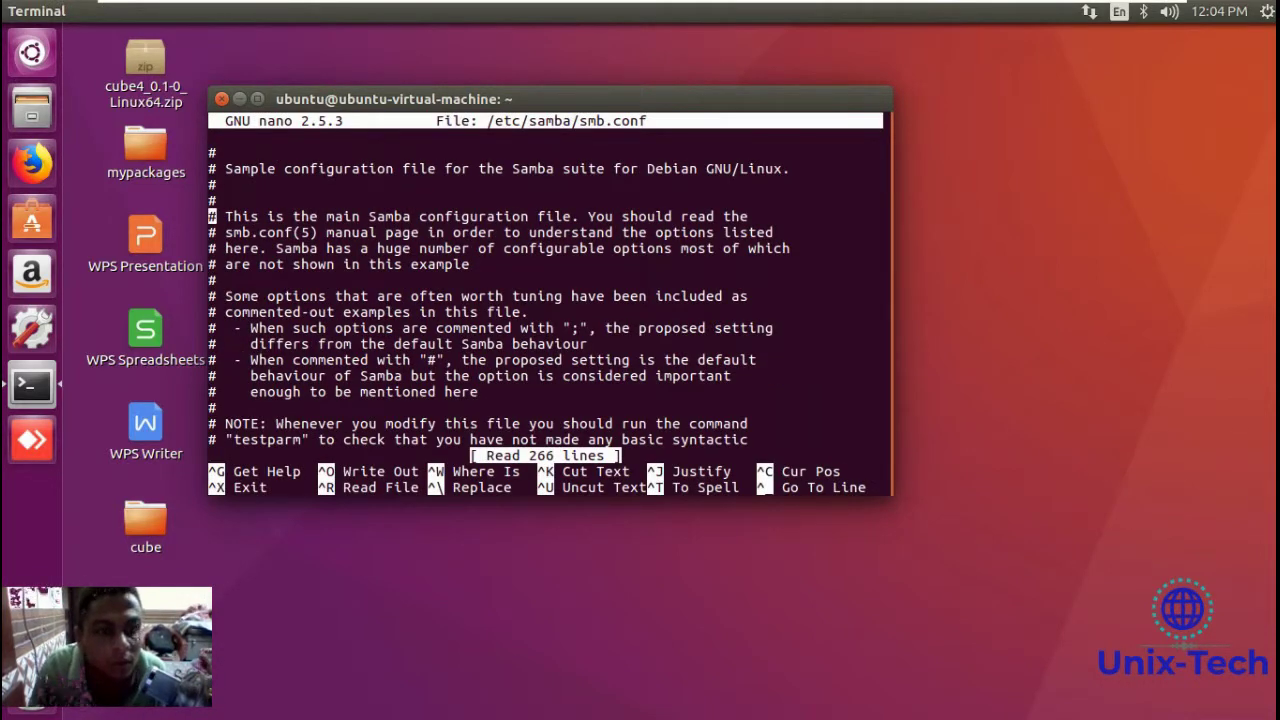
pyautogui.press('Up')
pyautogui.press('Up')
pyautogui.press('Up')
pyautogui.press('Up')
pyautogui.press('Up')
pyautogui.press('Up')
pyautogui.press('Up')
pyautogui.press('Up')
pyautogui.press('Up')
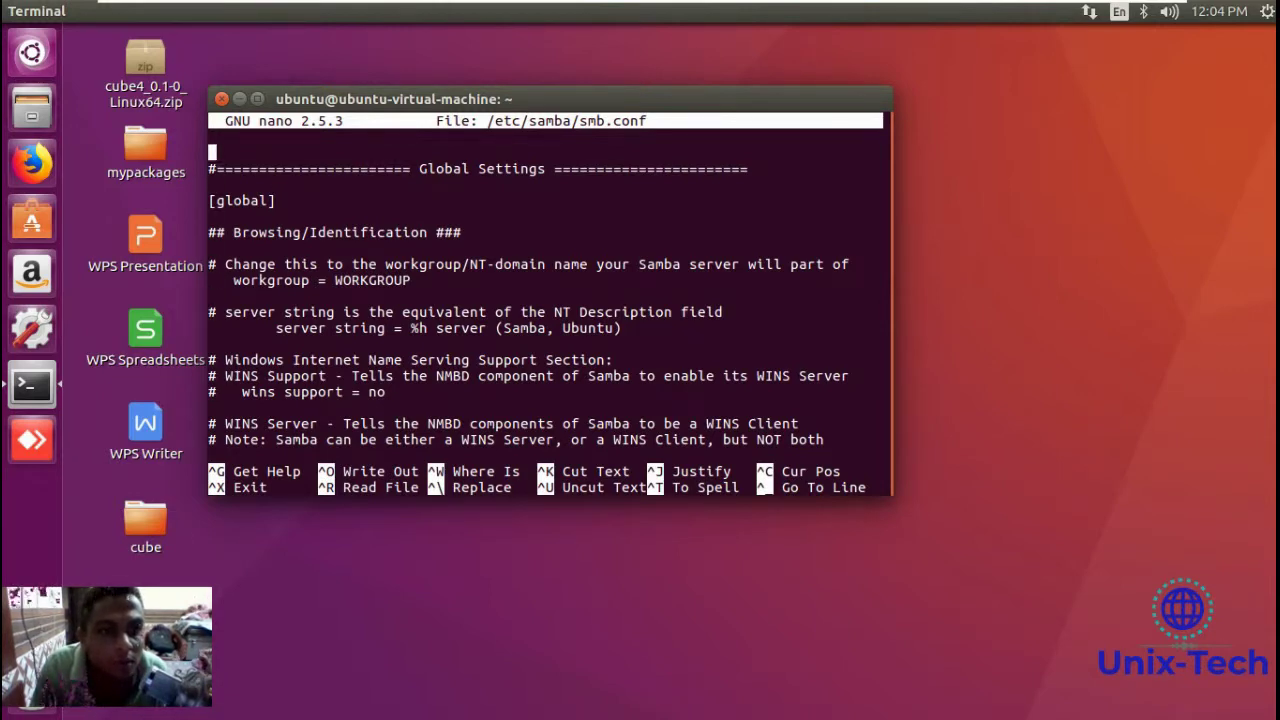
pyautogui.press('Up')
pyautogui.press('Up')
pyautogui.press('Up')
pyautogui.press('Up')
pyautogui.press('Down')
pyautogui.press('Down')
pyautogui.press('Down')
pyautogui.press('Down')
pyautogui.press('Down')
pyautogui.press('Down')
pyautogui.press('Down')
pyautogui.press('Down')
pyautogui.press('Down')
pyautogui.press('Down')
pyautogui.press('Down')
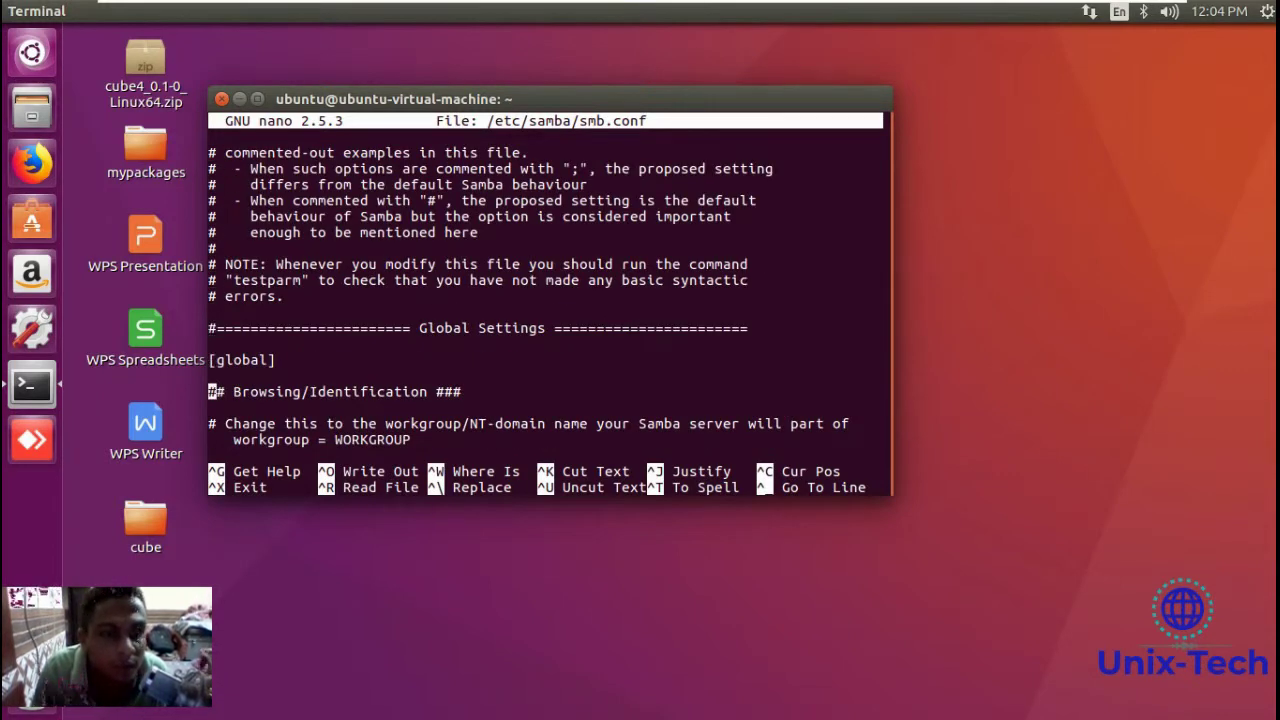
pyautogui.press('Down')
pyautogui.press('Down')
pyautogui.press('Down')
pyautogui.press('Down')
pyautogui.press('Down')
pyautogui.press('Down')
pyautogui.press('Down')
pyautogui.press('Down')
pyautogui.press('Down')
pyautogui.press('Down')
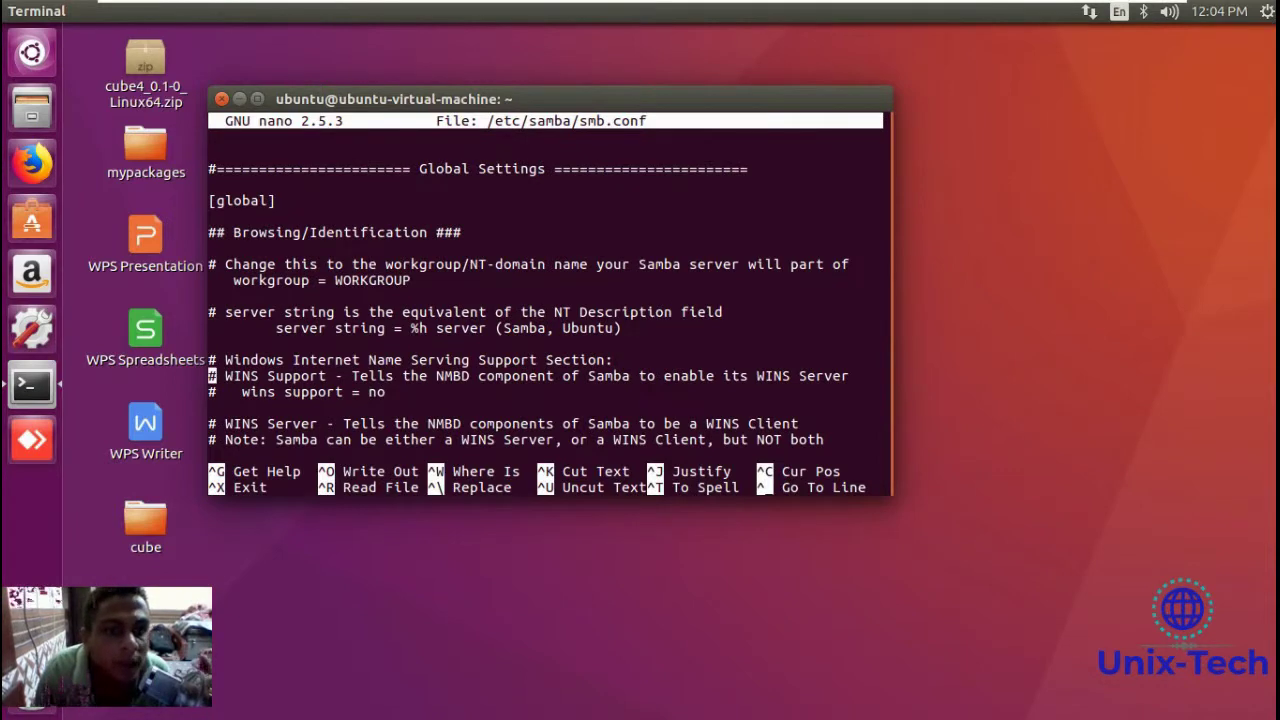
pyautogui.press('Down')
pyautogui.press('Down')
pyautogui.press('Down')
pyautogui.press('Down')
pyautogui.press('Down')
pyautogui.press('Down')
pyautogui.press('Down')
pyautogui.press('Down')
pyautogui.press('Down')
pyautogui.press('Down')
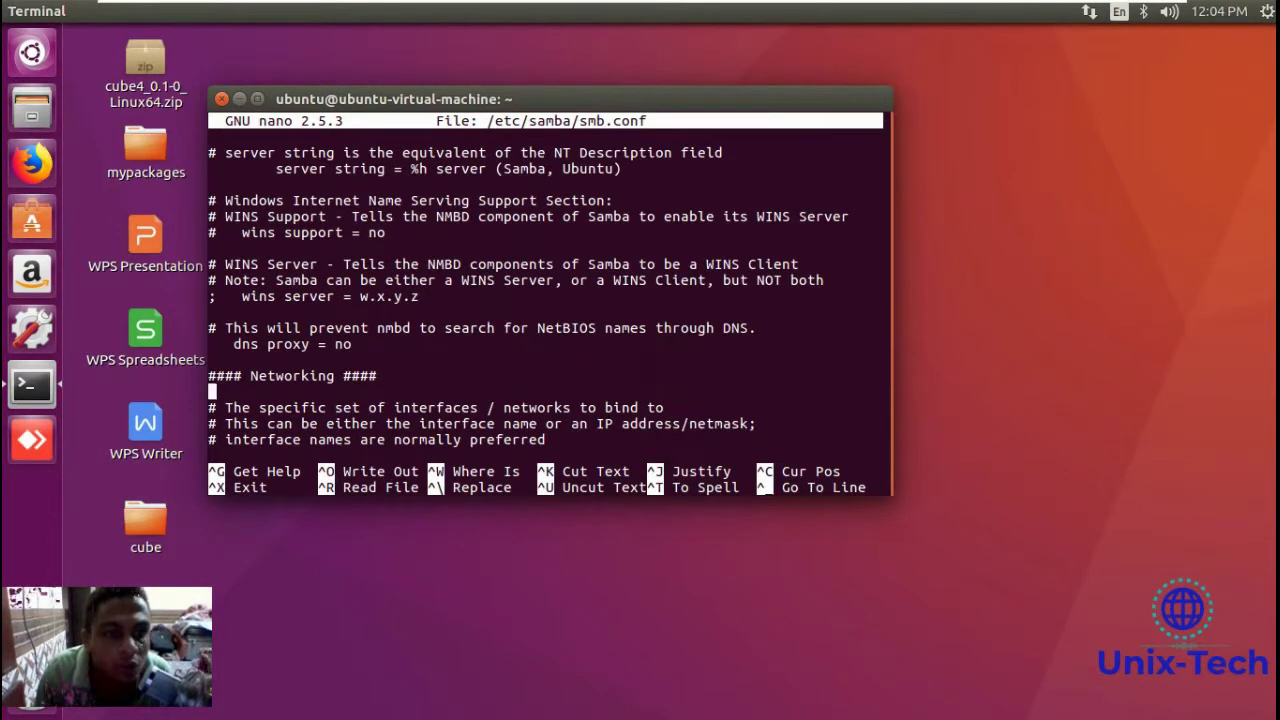
pyautogui.press('Down')
pyautogui.press('Down')
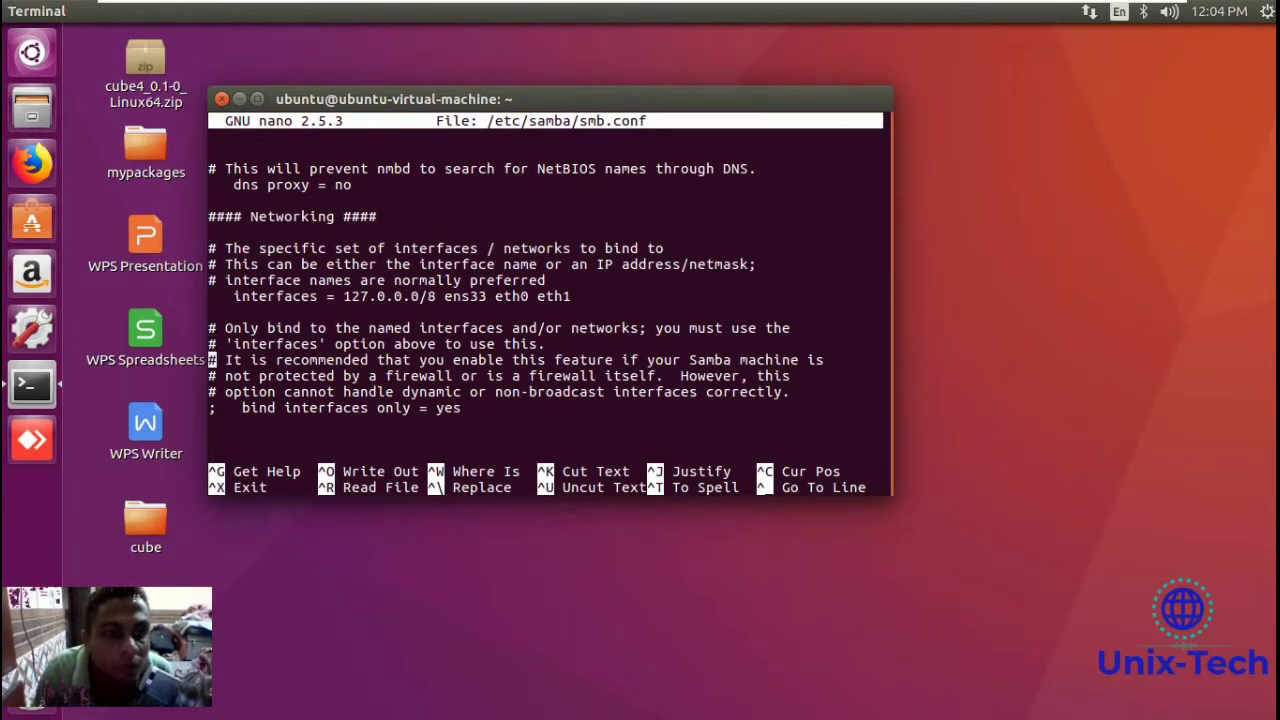
pyautogui.press('Down')
pyautogui.press('Down')
pyautogui.press('Down')
pyautogui.press('Down')
pyautogui.press('Down')
pyautogui.press('Down')
pyautogui.press('Down')
pyautogui.press('Down')
pyautogui.press('Down')
pyautogui.press('Down')
pyautogui.press('Down')
pyautogui.press('Down')
pyautogui.press('Down')
pyautogui.press('Down')
pyautogui.press('Down')
pyautogui.press('Down')
pyautogui.press('Down')
pyautogui.press('Down')
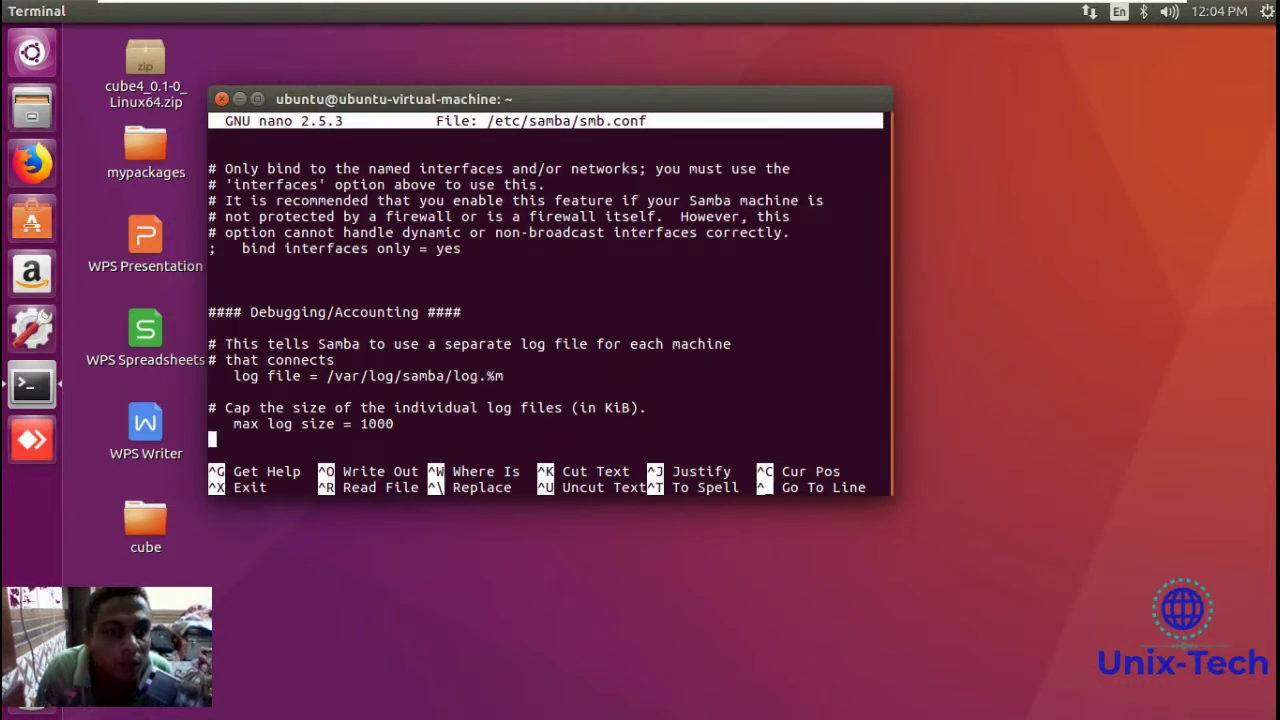
pyautogui.press('Down')
pyautogui.press('Down')
pyautogui.press('Down')
pyautogui.press('Down')
pyautogui.press('Down')
pyautogui.press('Down')
pyautogui.press('Down')
pyautogui.press('Down')
pyautogui.press('Down')
pyautogui.press('Down')
pyautogui.press('Down')
pyautogui.press('Down')
pyautogui.press('Down')
pyautogui.press('Down')
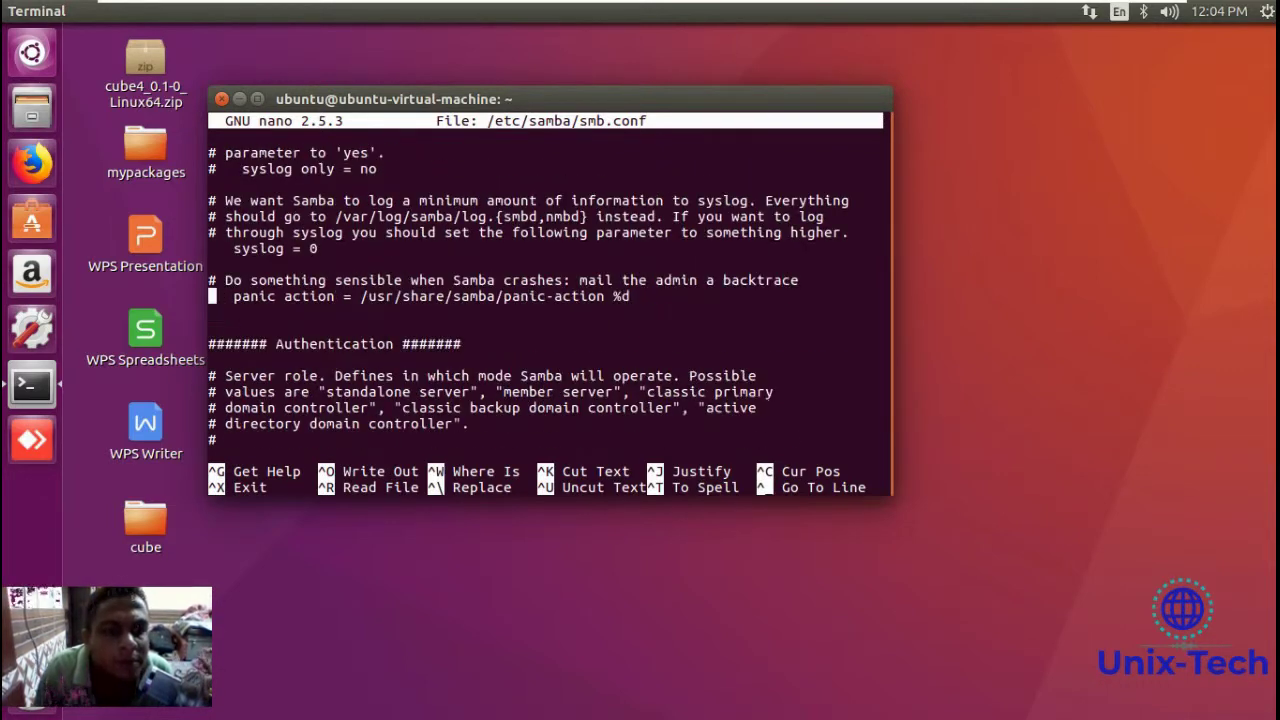
pyautogui.press('Down')
pyautogui.press('Down')
pyautogui.press('Down')
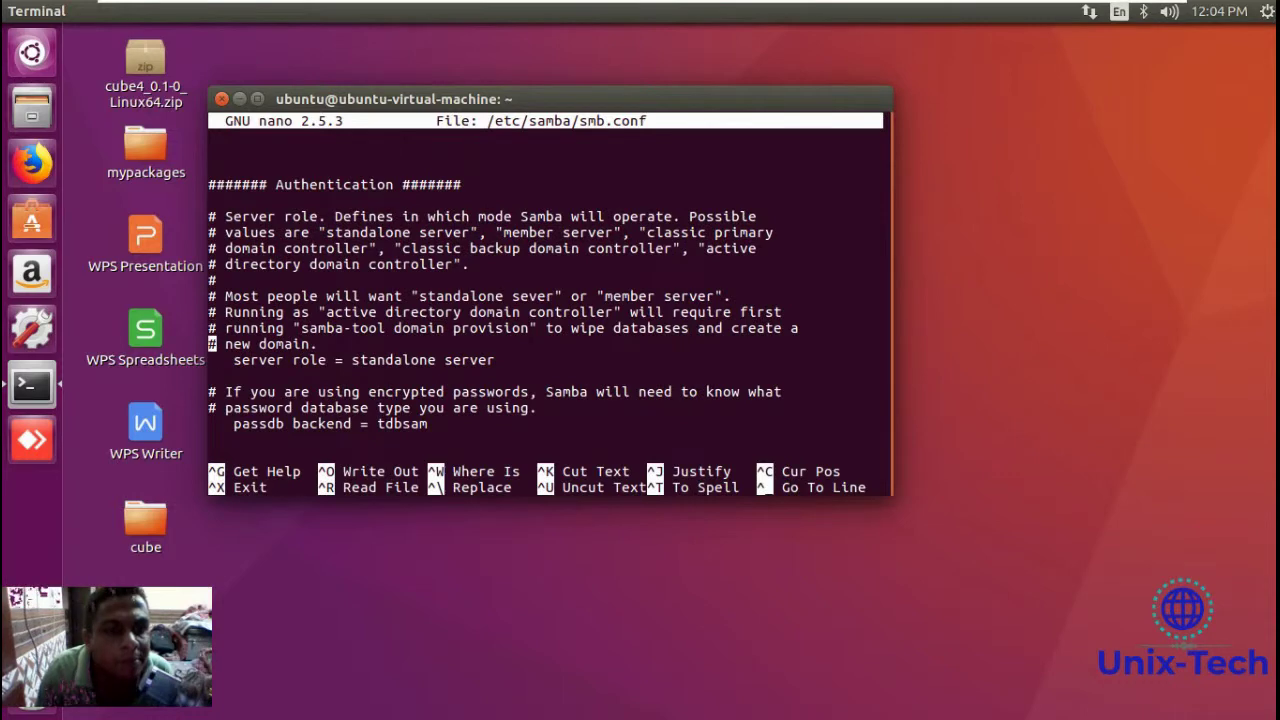
pyautogui.press('Down')
pyautogui.press('Down')
pyautogui.press('Down')
pyautogui.press('Down')
pyautogui.press('Down')
pyautogui.press('Down')
pyautogui.press('Down')
pyautogui.press('Down')
pyautogui.press('Down')
pyautogui.press('Down')
pyautogui.press('Down')
pyautogui.press('Down')
pyautogui.press('Down')
pyautogui.press('Down')
pyautogui.press('Down')
pyautogui.press('Down')
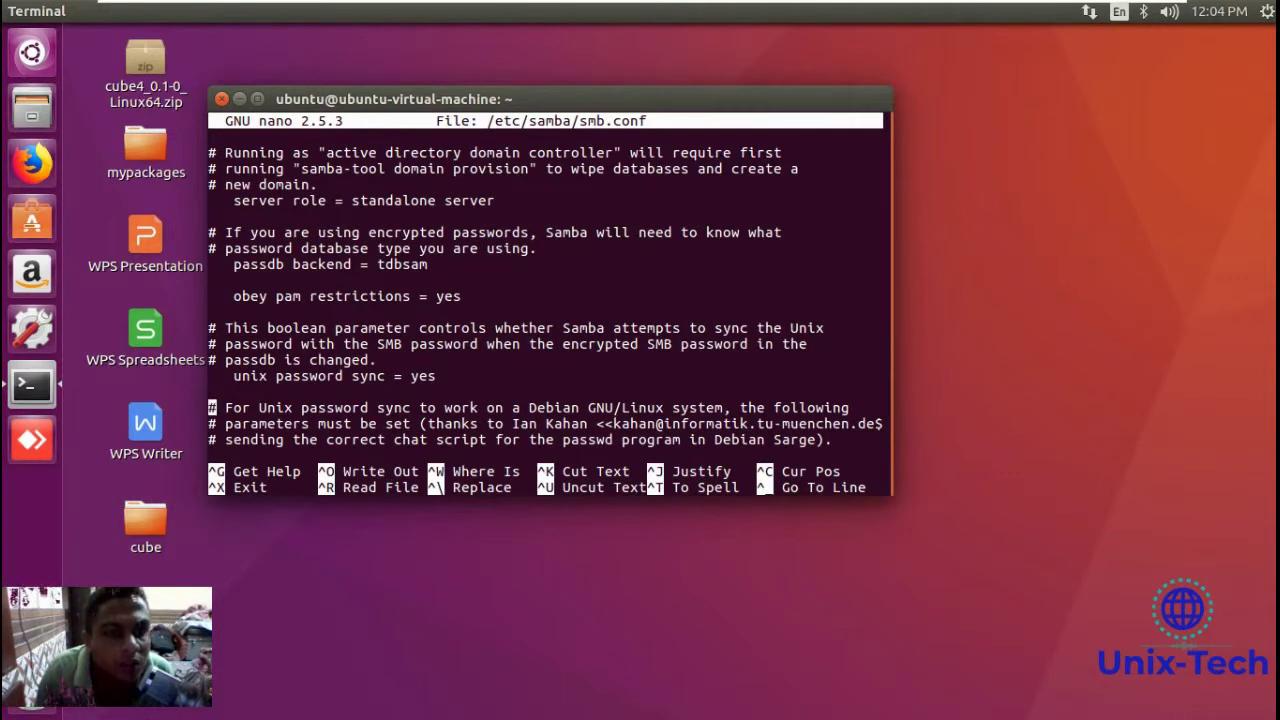
pyautogui.press('Down')
pyautogui.press('Down')
pyautogui.press('Down')
pyautogui.press('Down')
pyautogui.press('Down')
pyautogui.press('Down')
pyautogui.press('Down')
pyautogui.press('Down')
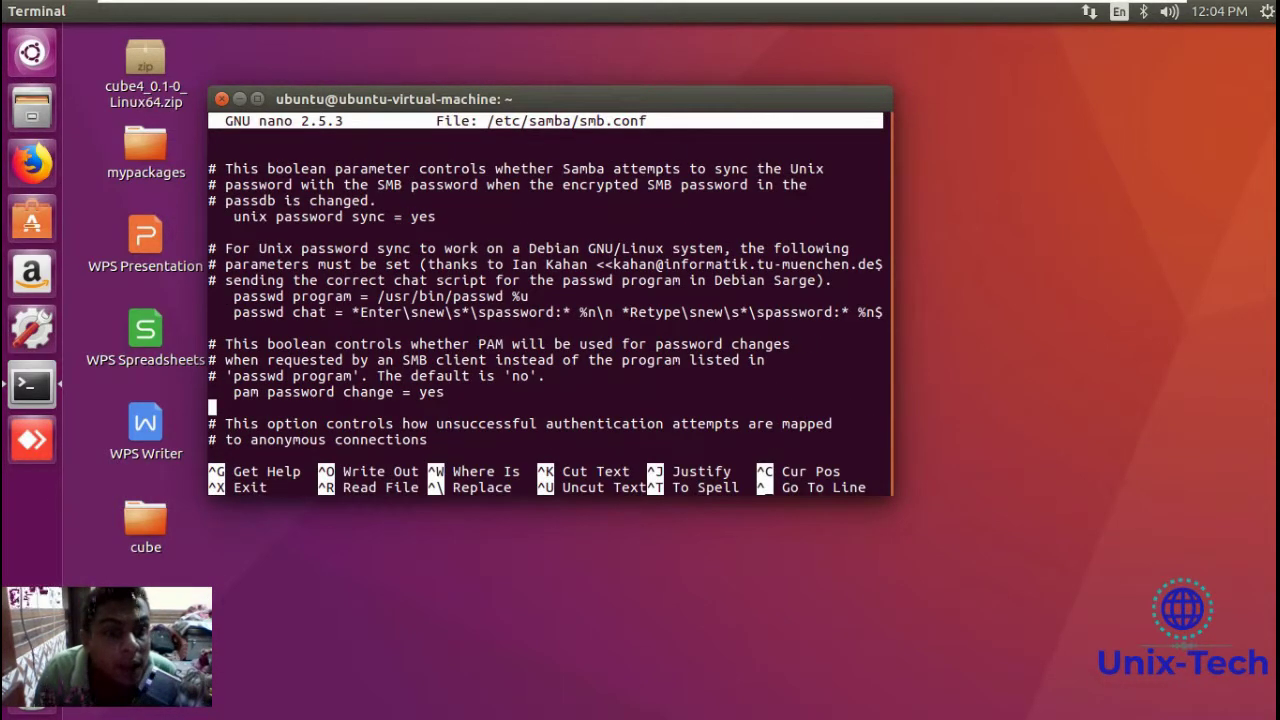
pyautogui.press('Down')
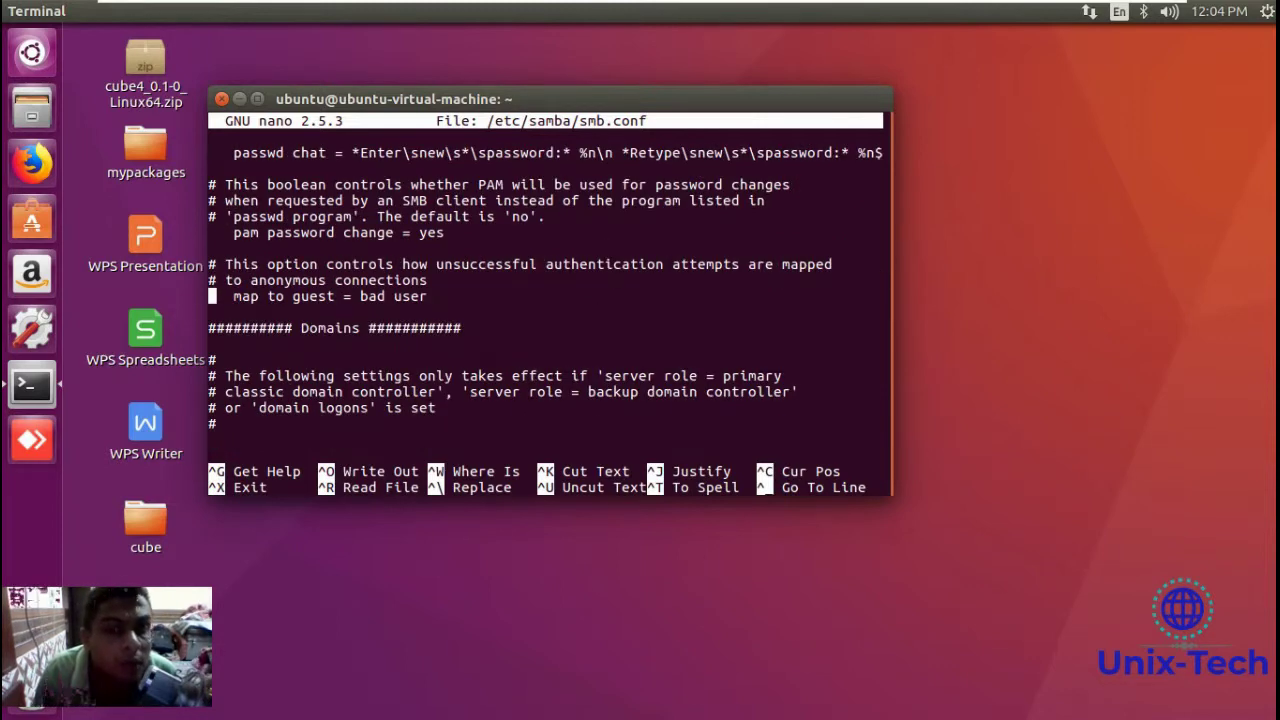
pyautogui.press('Down')
pyautogui.press('Down')
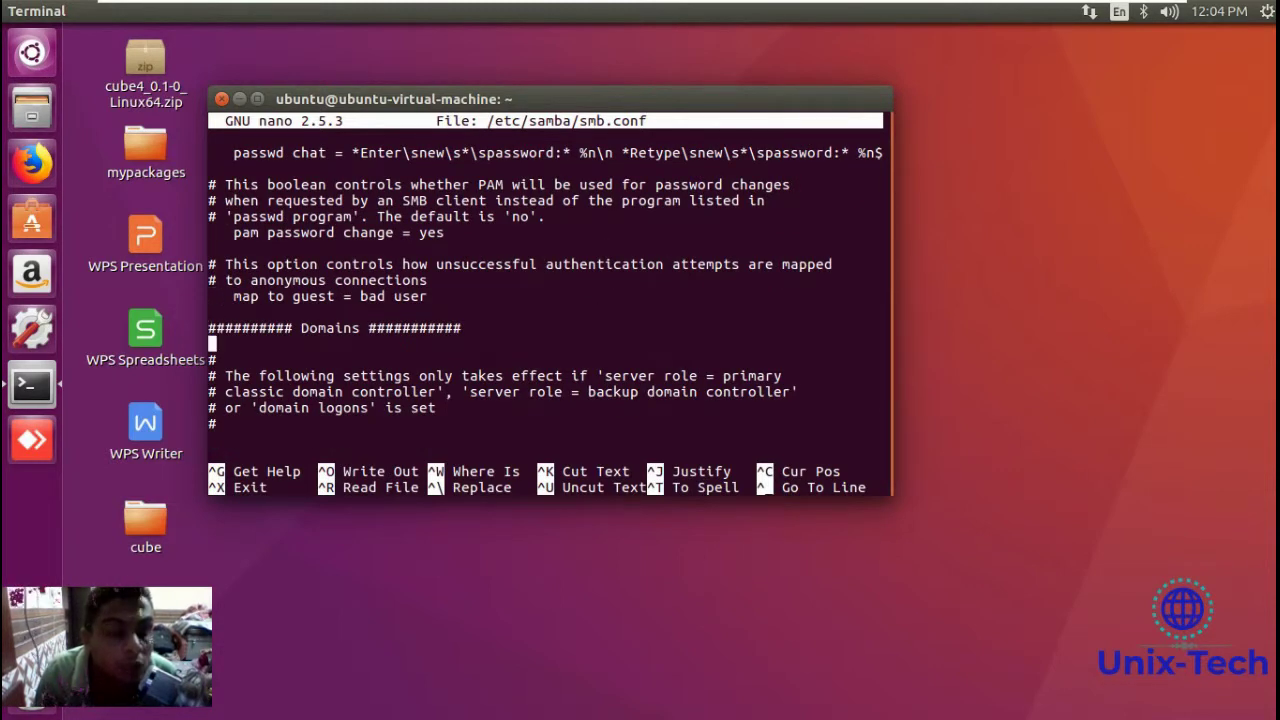
pyautogui.press('Down')
pyautogui.press('Down')
pyautogui.press('Down')
pyautogui.press('Down')
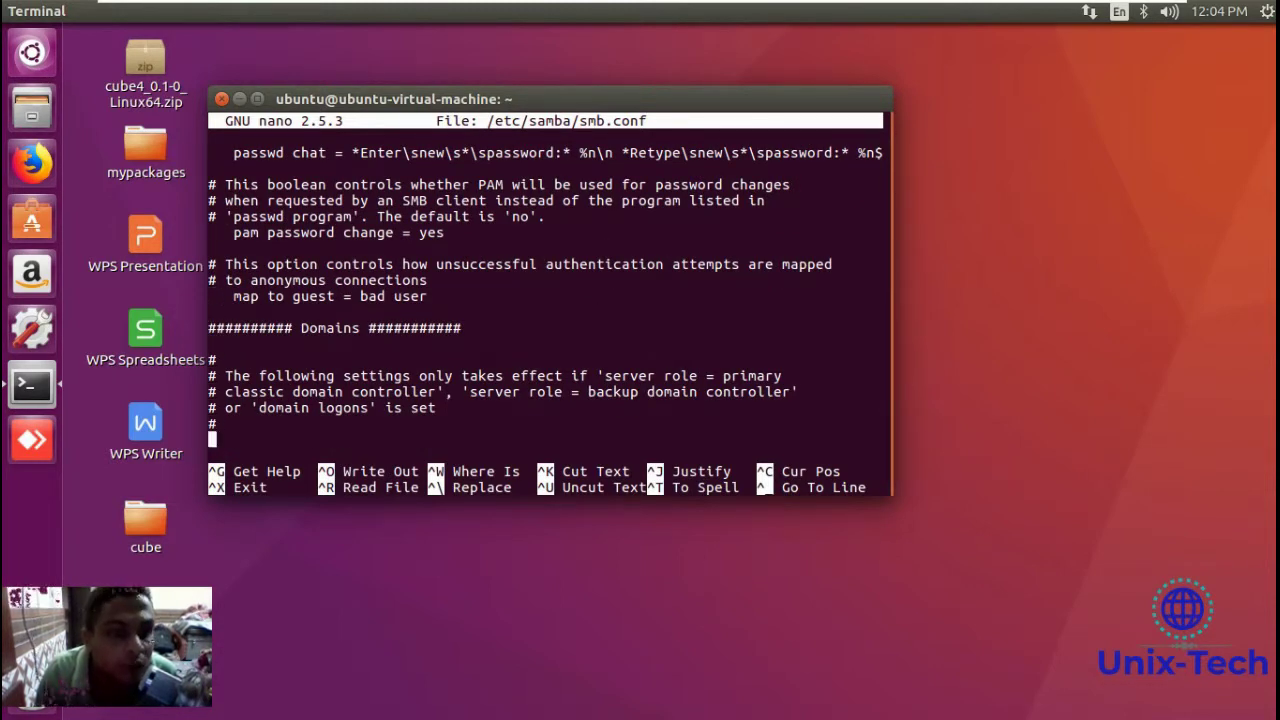
pyautogui.press('Down')
pyautogui.press('Down')
pyautogui.press('Down')
pyautogui.press('Down')
pyautogui.press('Down')
pyautogui.press('Down')
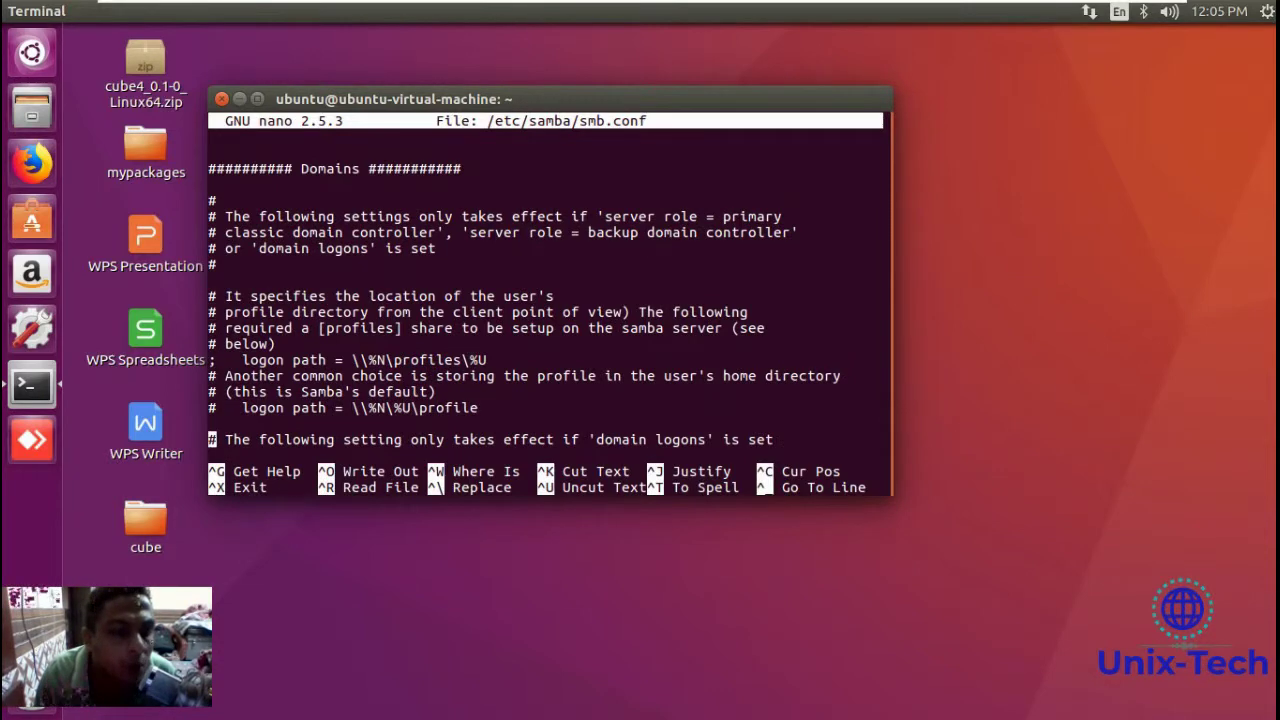
# Review the remaining logon and account script settings under Domains and the Misc section of smb.conf.
pyautogui.press('Down')
pyautogui.press('Down')
pyautogui.press('Down')
pyautogui.press('Down')
pyautogui.press('Down')
pyautogui.press('Down')
pyautogui.press('Down')
pyautogui.press('Down')
pyautogui.press('Down')
pyautogui.press('Down')
pyautogui.press('Down')
pyautogui.press('Down')
pyautogui.press('Down')
pyautogui.press('Down')
pyautogui.press('Down')
pyautogui.press('Down')
pyautogui.press('Down')
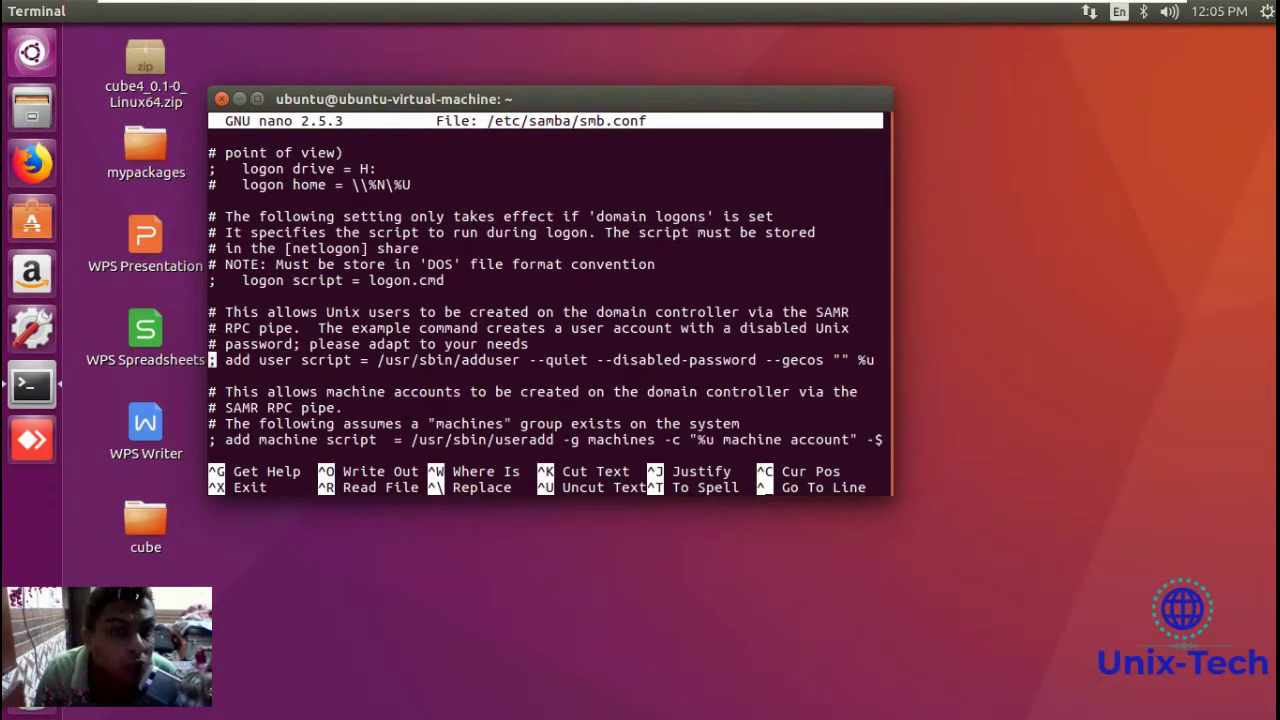
pyautogui.press('Down')
pyautogui.press('Down')
pyautogui.press('Down')
pyautogui.press('Down')
pyautogui.press('Down')
pyautogui.press('Down')
pyautogui.press('Down')
pyautogui.press('Down')
pyautogui.press('Down')
pyautogui.press('Down')
pyautogui.press('Down')
pyautogui.press('Down')
pyautogui.press('Down')
pyautogui.press('Down')
pyautogui.press('Down')
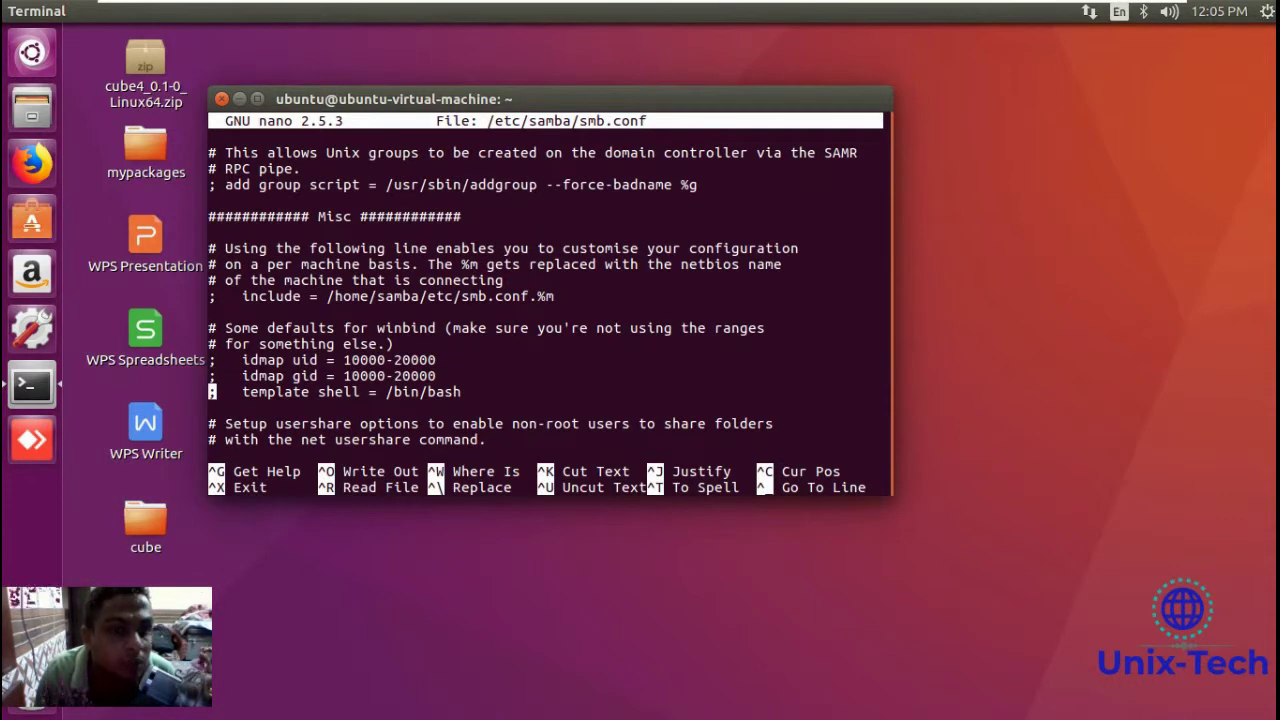
pyautogui.press('Down')
pyautogui.press('Down')
pyautogui.press('Down')
pyautogui.press('Down')
pyautogui.press('Down')
pyautogui.press('Down')
pyautogui.press('Down')
pyautogui.press('Down')
pyautogui.press('Down')
pyautogui.press('Down')
pyautogui.press('Down')
# Review the Share Definitions in smb.conf, from the homes, netlogon and profiles shares through the printer shares to the scan share.
pyautogui.press('Down')
pyautogui.press('Down')
pyautogui.press('Down')
pyautogui.press('Down')
pyautogui.press('Down')
pyautogui.press('Down')
pyautogui.press('Down')
pyautogui.press('Down')
pyautogui.press('Down')
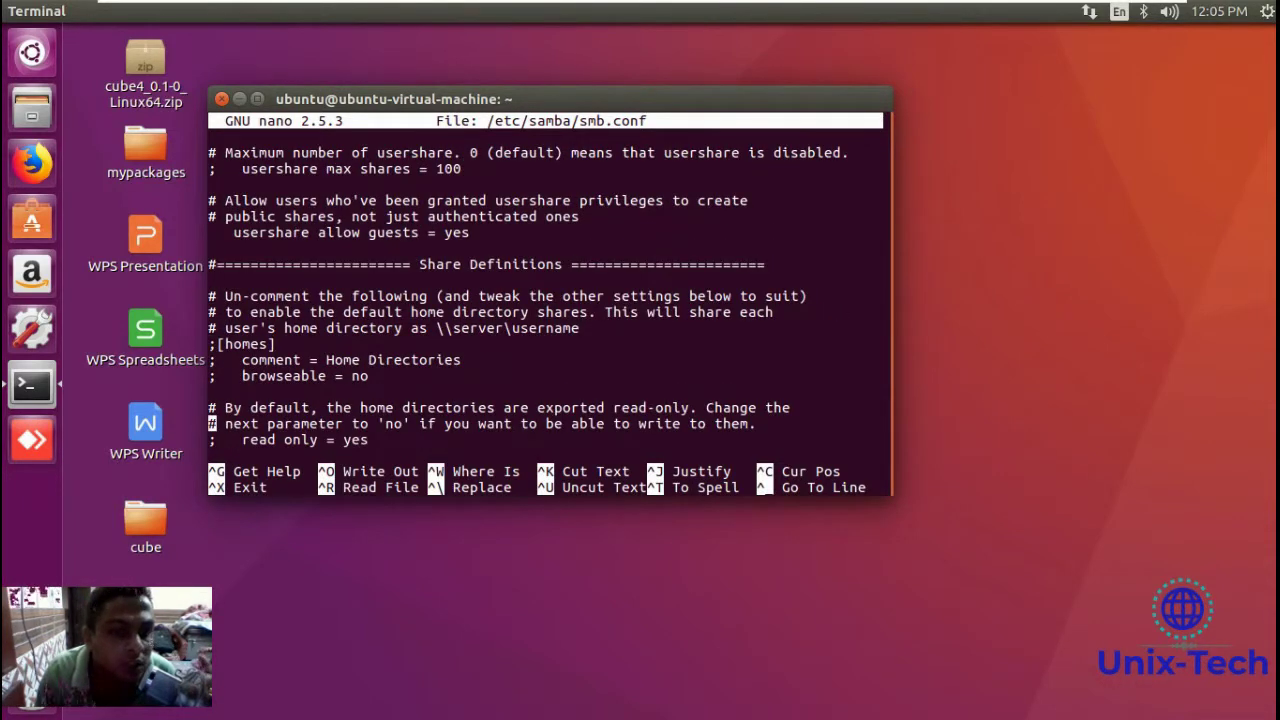
pyautogui.press('Down')
pyautogui.press('Down')
pyautogui.press('Down')
pyautogui.press('Down')
pyautogui.press('Down')
pyautogui.press('Down')
pyautogui.press('Down')
pyautogui.press('Down')
pyautogui.press('Down')
pyautogui.press('Down')
pyautogui.press('Down')
pyautogui.press('Down')
pyautogui.press('Down')
pyautogui.press('Down')
pyautogui.press('Down')
pyautogui.press('Down')
pyautogui.press('Down')
pyautogui.press('Down')
pyautogui.press('Down')
pyautogui.press('Down')
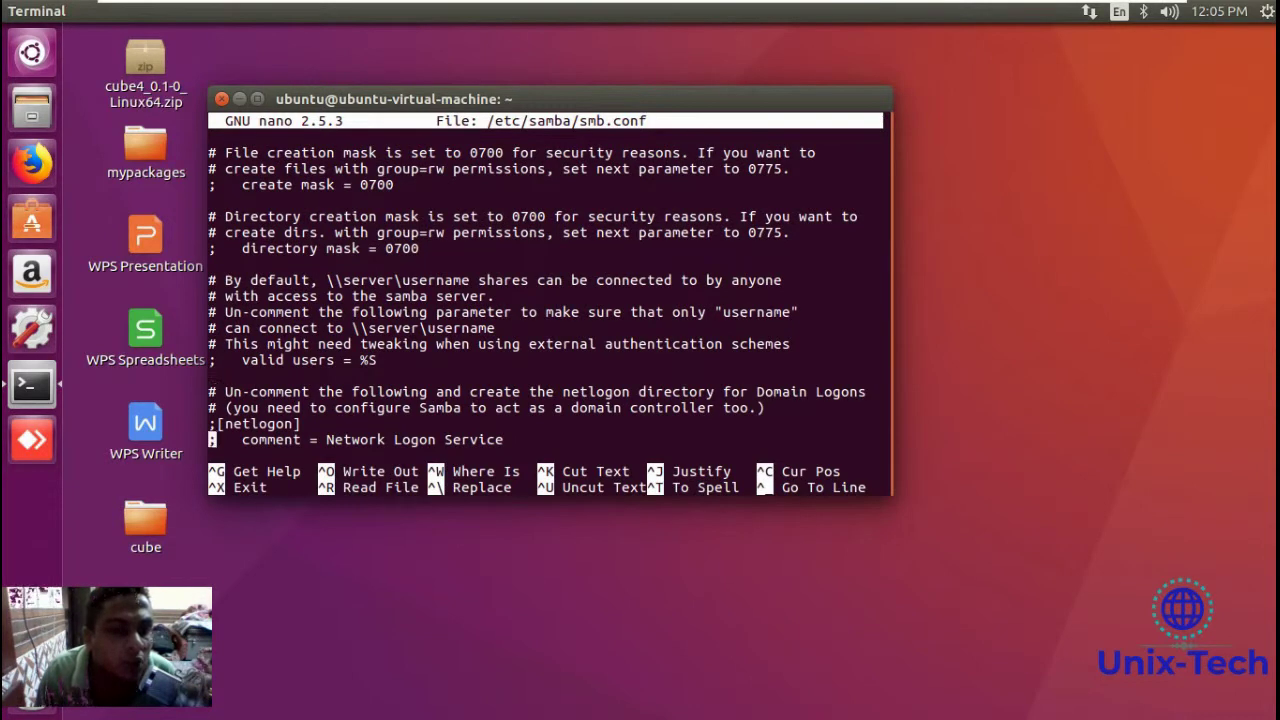
pyautogui.press('Down')
pyautogui.press('Down')
pyautogui.press('Down')
pyautogui.press('Down')
pyautogui.press('Down')
pyautogui.press('Down')
pyautogui.press('Down')
pyautogui.press('Down')
pyautogui.press('Down')
pyautogui.press('Down')
pyautogui.press('Down')
pyautogui.press('Down')
pyautogui.press('Down')
pyautogui.press('Down')
pyautogui.press('Down')
pyautogui.press('Down')
pyautogui.press('Down')
pyautogui.press('Down')
pyautogui.press('Down')
pyautogui.press('Down')
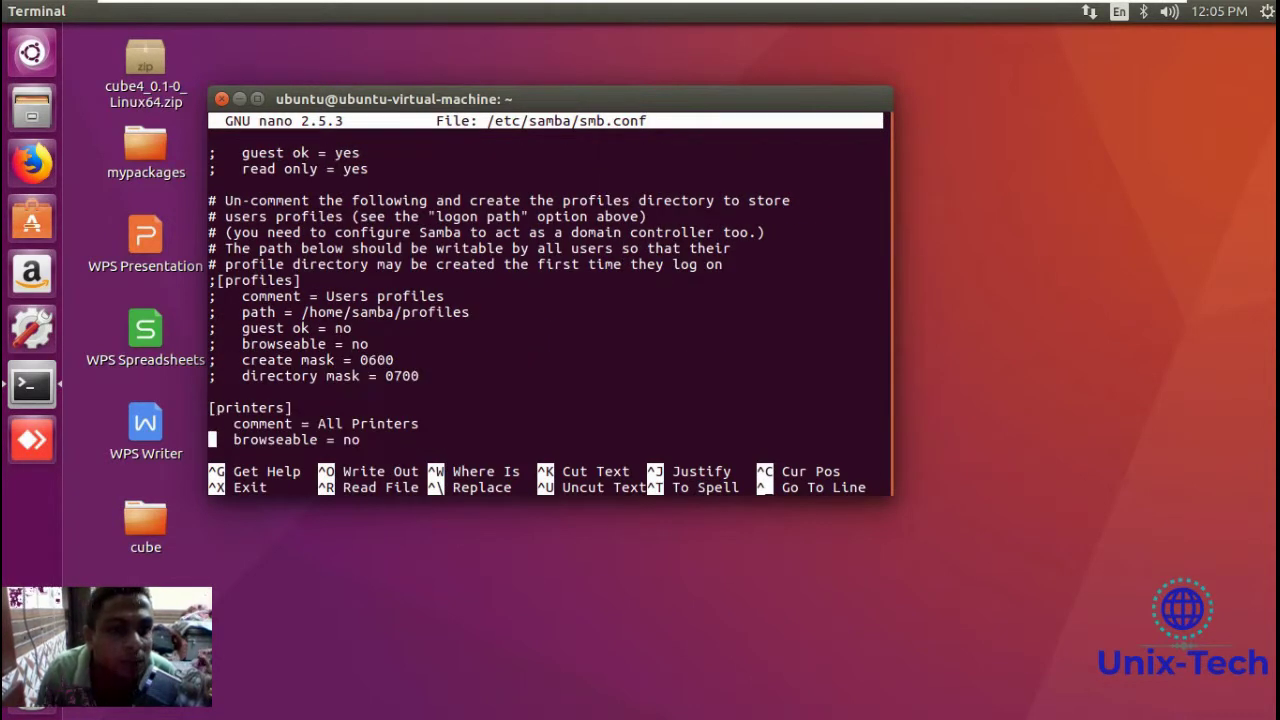
pyautogui.press('Down')
pyautogui.press('Down')
pyautogui.press('Down')
pyautogui.press('Down')
pyautogui.press('Down')
pyautogui.press('Down')
pyautogui.press('Down')
pyautogui.press('Down')
pyautogui.press('Down')
pyautogui.press('Down')
pyautogui.press('Down')
pyautogui.press('Down')
pyautogui.press('Down')
pyautogui.press('Down')
pyautogui.press('Down')
pyautogui.press('Down')
pyautogui.press('Down')
pyautogui.press('Down')
pyautogui.press('Down')
pyautogui.press('Down')
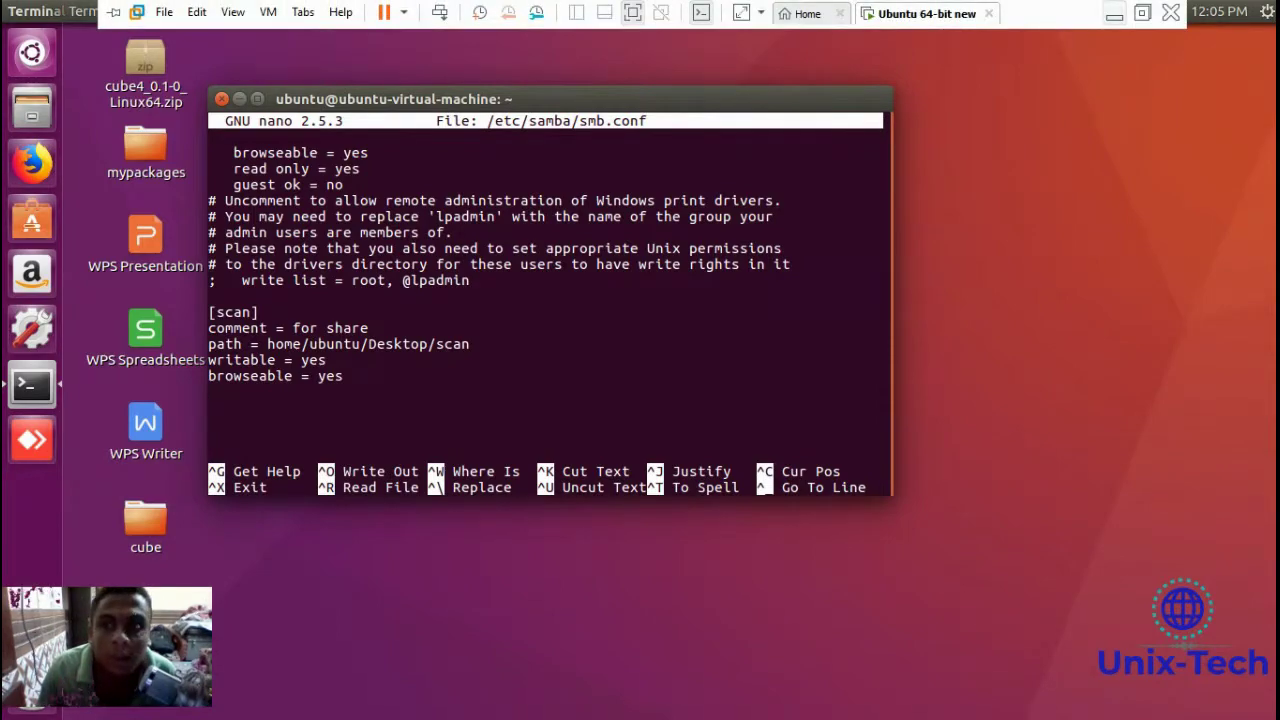
# Check the guide's directive settings and re-examine the smb.conf Share Definitions from the scan share up to the homes share and back.
pyautogui.click(1115, 12)
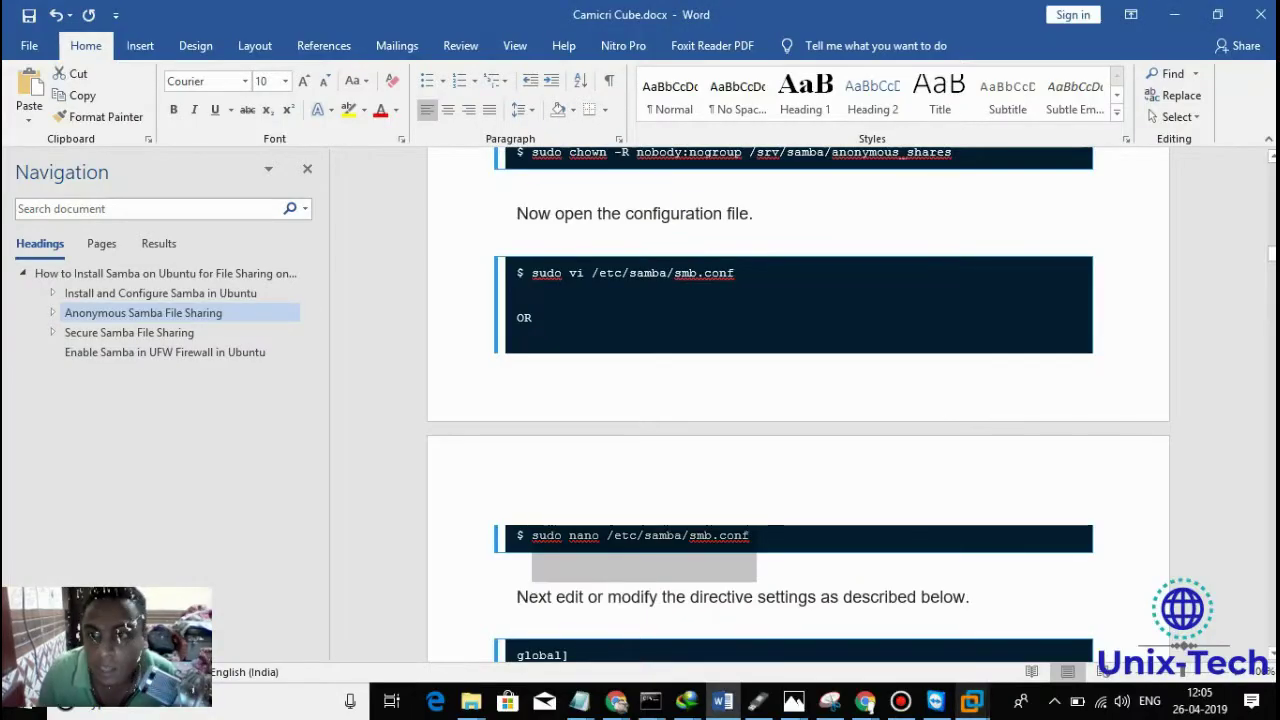
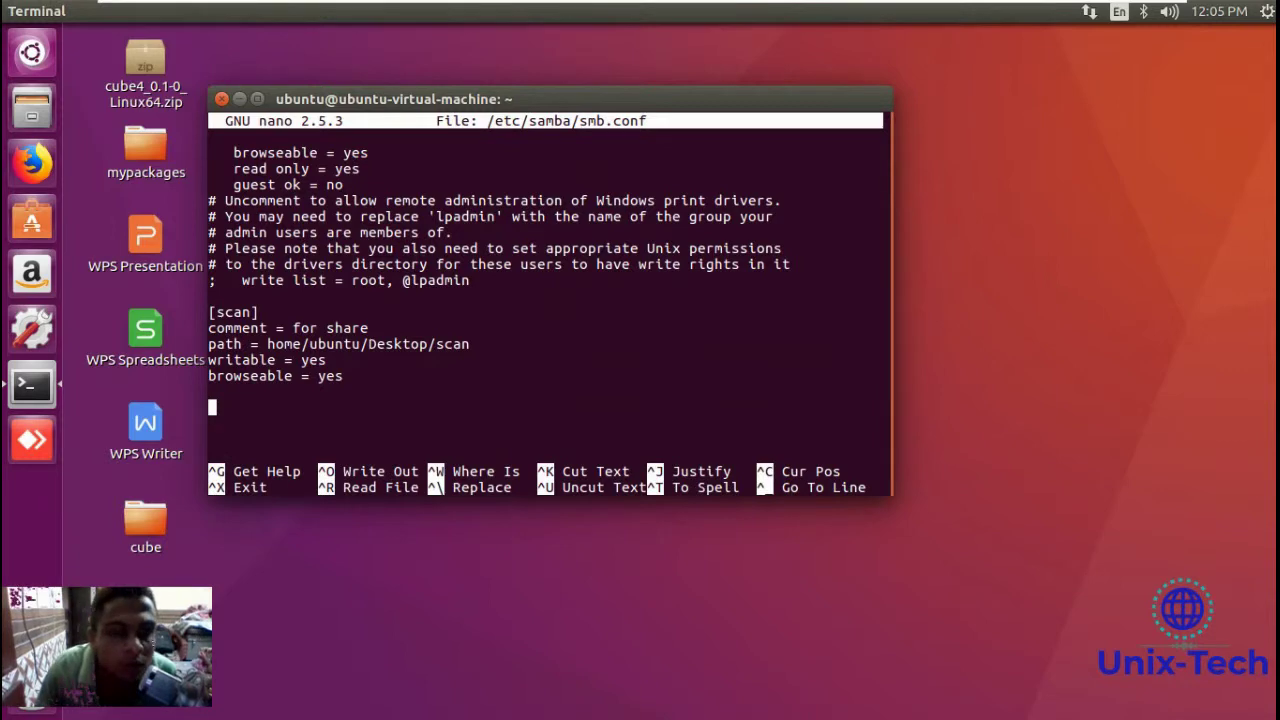
pyautogui.press('Up')
pyautogui.press('Up')
pyautogui.press('Up')
pyautogui.press('Up')
pyautogui.press('Up')
pyautogui.press('Up')
pyautogui.press('Up')
pyautogui.press('Up')
pyautogui.press('Up')
pyautogui.press('Up')
pyautogui.press('Up')
pyautogui.press('Up')
pyautogui.press('Up')
pyautogui.press('Up')
pyautogui.press('Up')
pyautogui.press('Up')
pyautogui.press('Up')
pyautogui.press('Up')
pyautogui.press('Up')
pyautogui.press('Up')
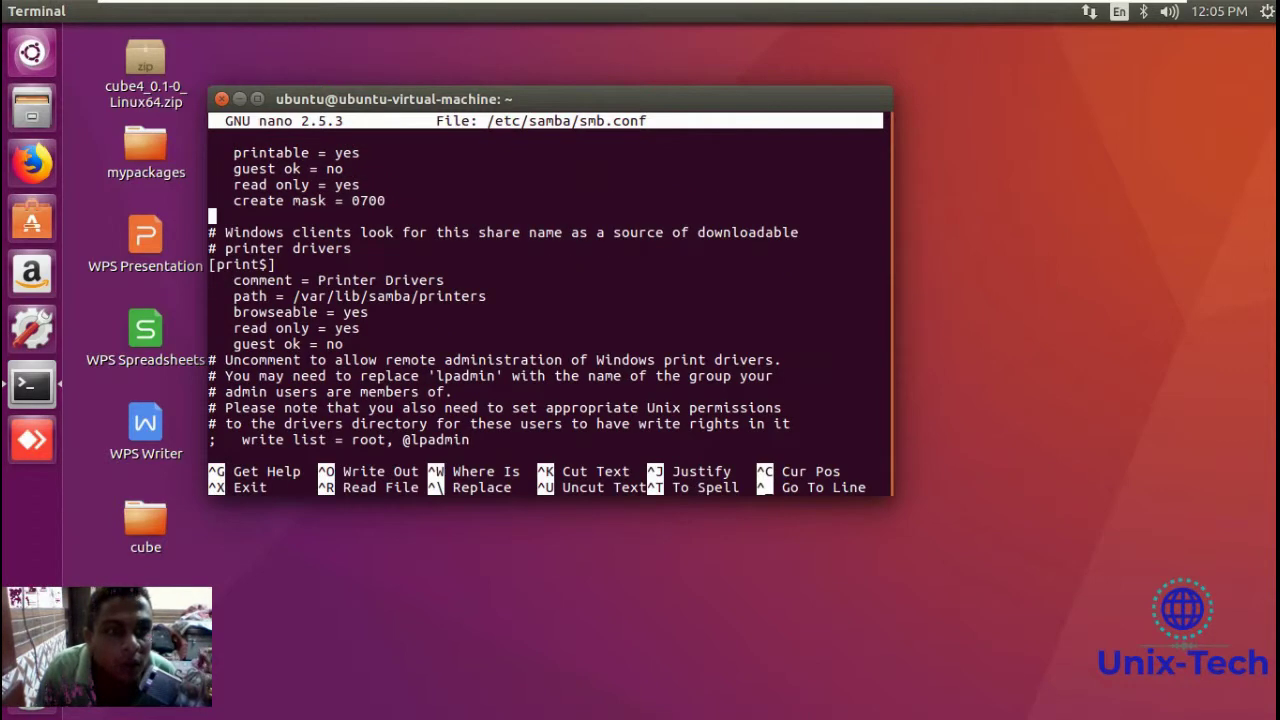
pyautogui.press('Up')
pyautogui.press('Up')
pyautogui.press('Up')
pyautogui.press('Up')
pyautogui.press('Up')
pyautogui.press('Up')
pyautogui.press('Up')
pyautogui.press('Up')
pyautogui.press('Up')
pyautogui.press('Up')
pyautogui.press('Up')
pyautogui.press('Up')
pyautogui.press('Up')
pyautogui.press('Up')
pyautogui.press('Up')
pyautogui.press('Up')
pyautogui.press('Up')
pyautogui.press('Up')
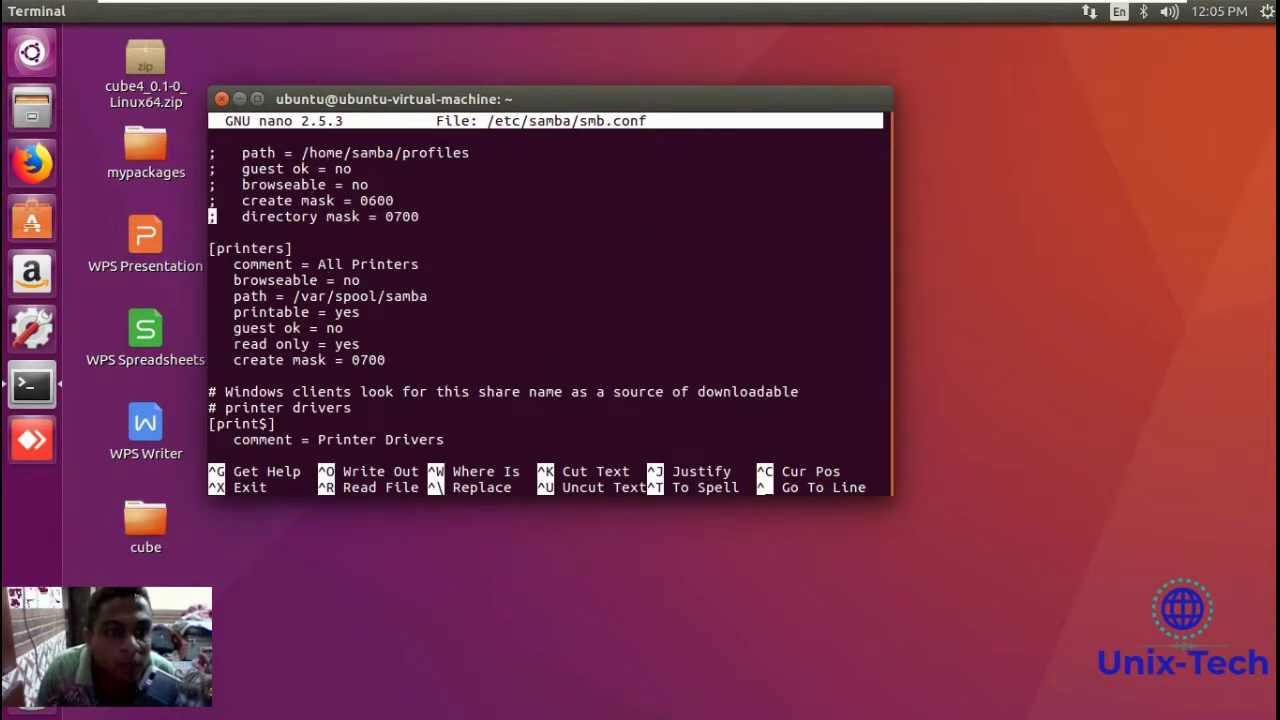
pyautogui.press('Up')
pyautogui.press('Up')
pyautogui.press('Up')
pyautogui.press('Up')
pyautogui.press('Up')
pyautogui.press('Up')
pyautogui.press('Up')
pyautogui.press('Up')
pyautogui.press('Up')
pyautogui.press('Up')
pyautogui.press('Up')
pyautogui.press('Up')
pyautogui.press('Up')
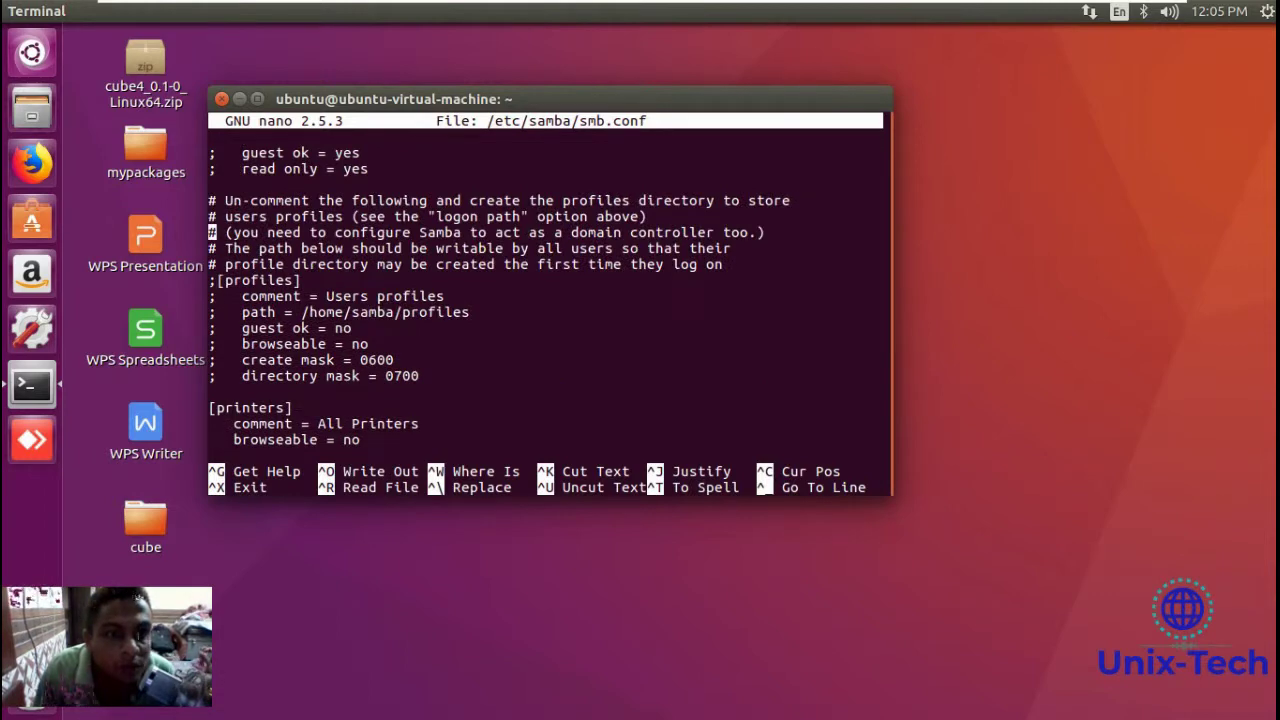
pyautogui.press('Up')
pyautogui.press('Up')
pyautogui.press('Up')
pyautogui.press('Up')
pyautogui.press('Up')
pyautogui.press('Up')
pyautogui.press('Up')
pyautogui.press('Up')
pyautogui.press('Up')
pyautogui.press('Up')
pyautogui.press('Up')
pyautogui.press('Up')
pyautogui.press('Up')
pyautogui.press('Up')
pyautogui.press('Up')
pyautogui.press('Up')
pyautogui.press('Up')
pyautogui.press('Up')
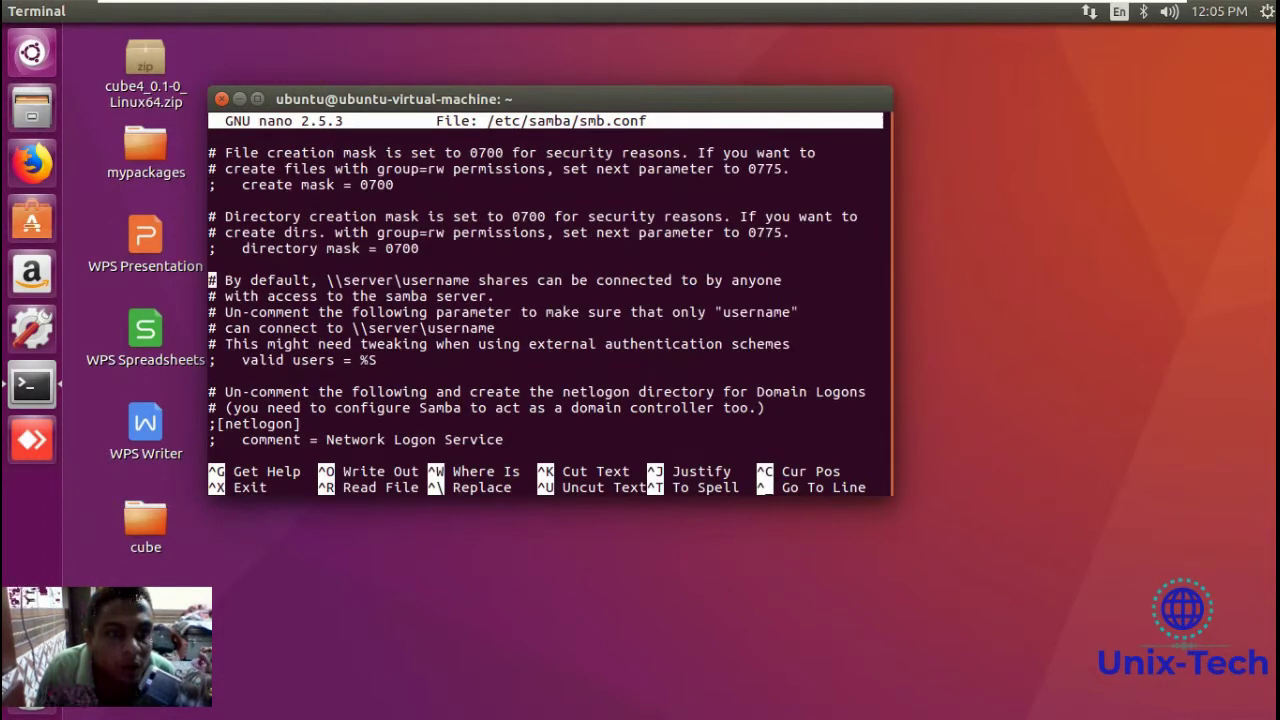
pyautogui.press('Up')
pyautogui.press('Up')
pyautogui.press('Up')
pyautogui.press('Up')
pyautogui.press('Up')
pyautogui.press('Down')
pyautogui.press('Down')
pyautogui.press('Down')
pyautogui.press('Down')
pyautogui.press('Down')
pyautogui.press('Down')
pyautogui.press('Down')
pyautogui.press('Down')
pyautogui.press('Down')
pyautogui.press('Down')
pyautogui.press('Down')
pyautogui.press('Down')
pyautogui.press('Down')
pyautogui.press('Down')
pyautogui.press('Down')
pyautogui.press('Down')
pyautogui.press('Down')
pyautogui.press('Down')
pyautogui.press('Down')
pyautogui.press('Down')
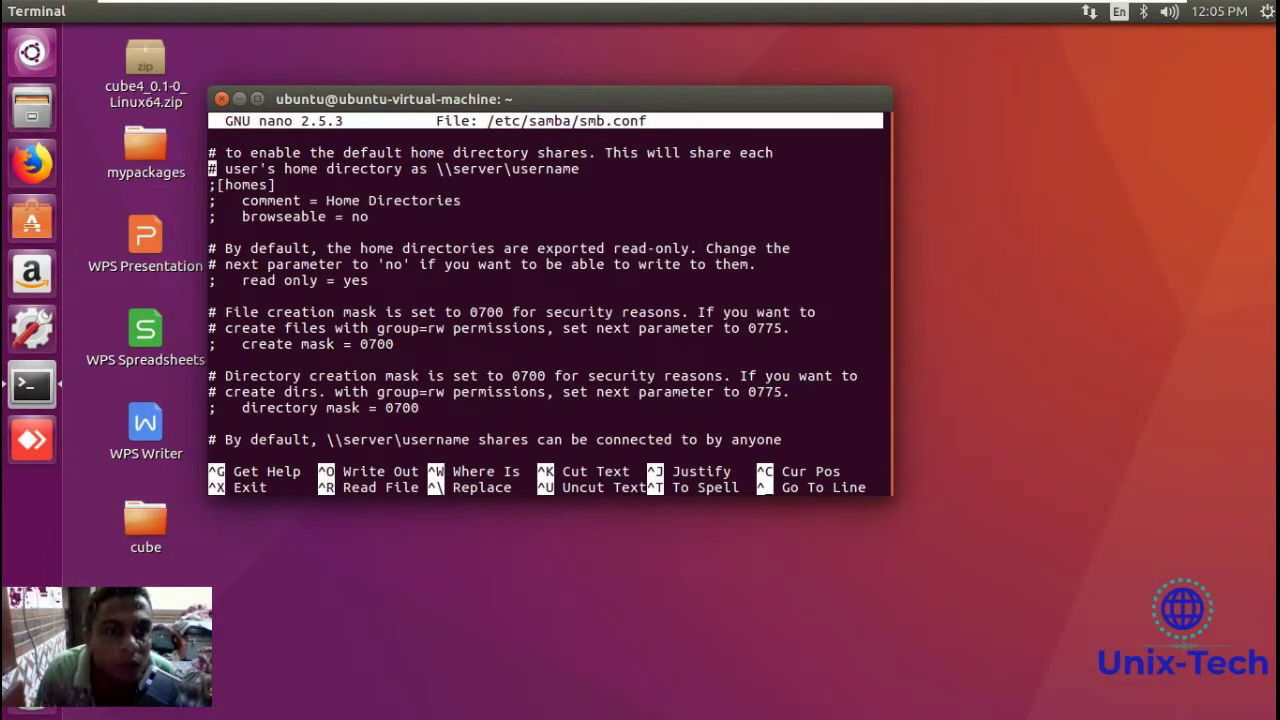
pyautogui.press('Down')
pyautogui.press('Down')
pyautogui.press('Down')
pyautogui.press('Down')
pyautogui.press('Down')
pyautogui.press('Down')
pyautogui.press('Down')
pyautogui.press('Down')
pyautogui.press('Down')
pyautogui.press('Down')
pyautogui.press('Down')
pyautogui.press('Down')
pyautogui.press('Down')
pyautogui.press('Down')
pyautogui.press('Down')
pyautogui.press('Down')
pyautogui.press('Down')
pyautogui.press('Down')
pyautogui.press('Down')
pyautogui.press('Down')
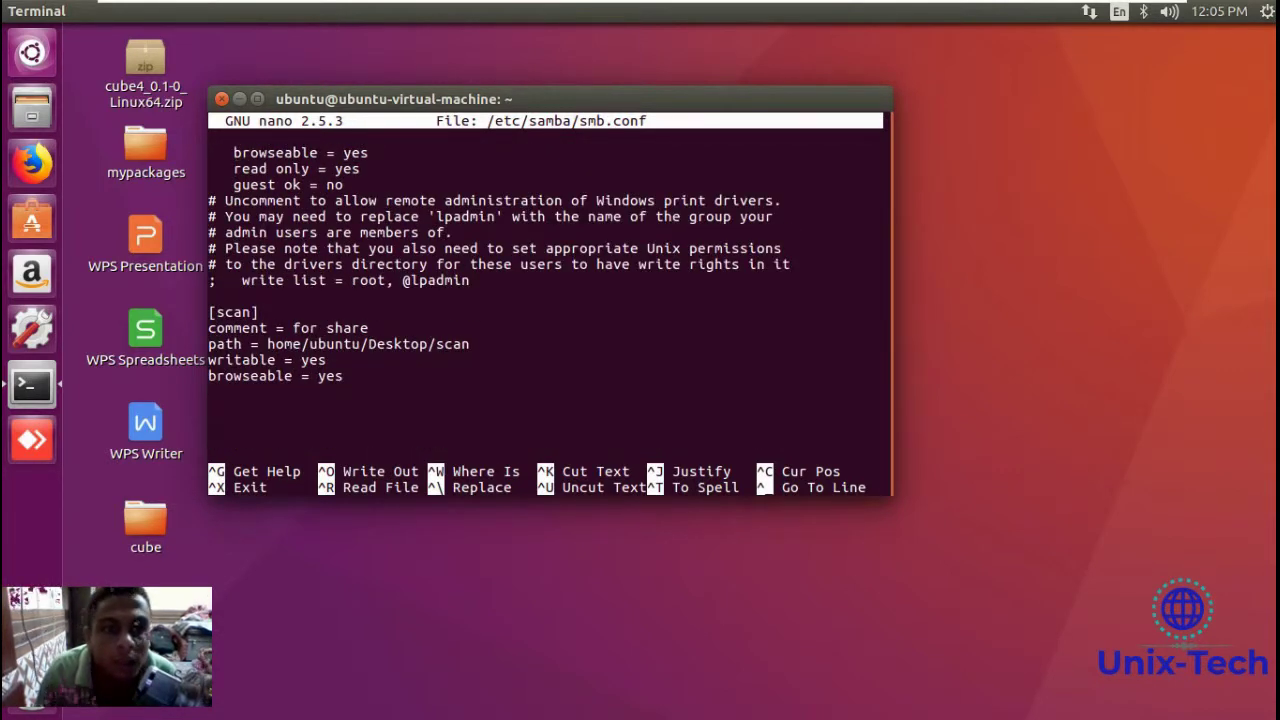
# Copy the guide's anonymous share settings, from "comment = Anonymous File Server Share" through "force user = nobody", and paste them at the end of smb.conf.
pyautogui.click(1115, 7)
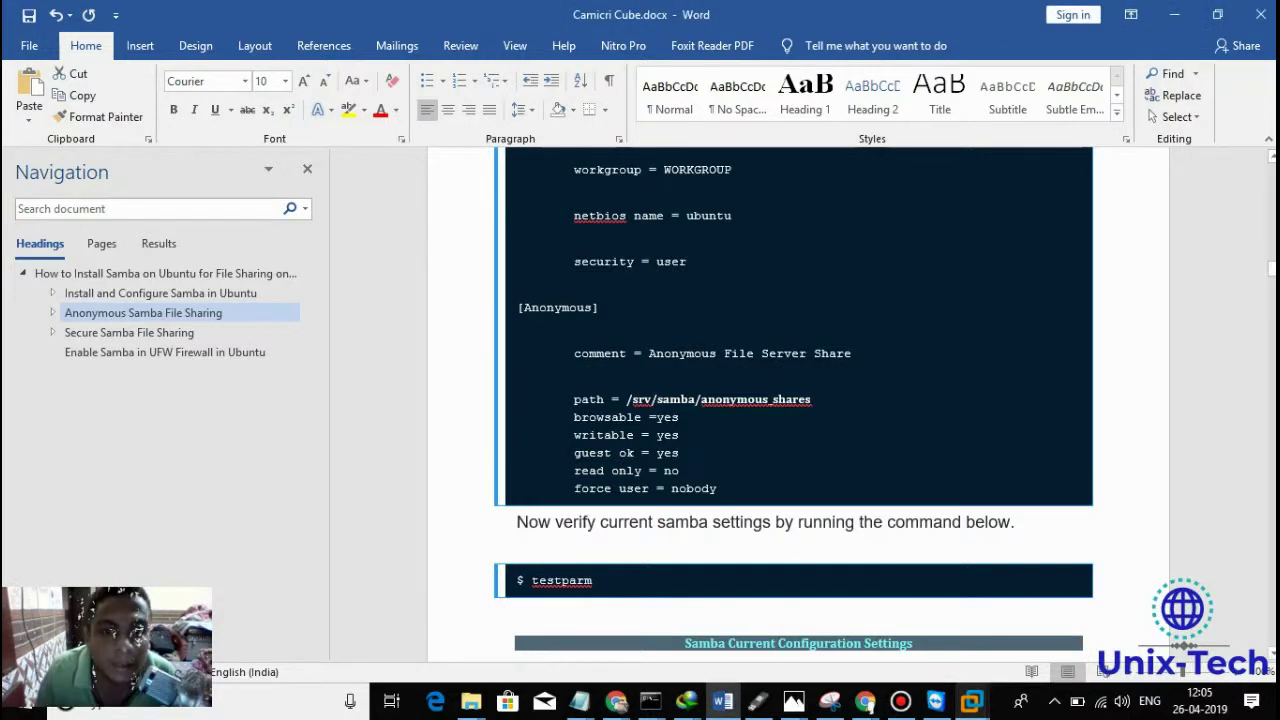
pyautogui.moveTo(574, 353); pyautogui.dragTo(720, 497)
pyautogui.rightClick(614, 414)
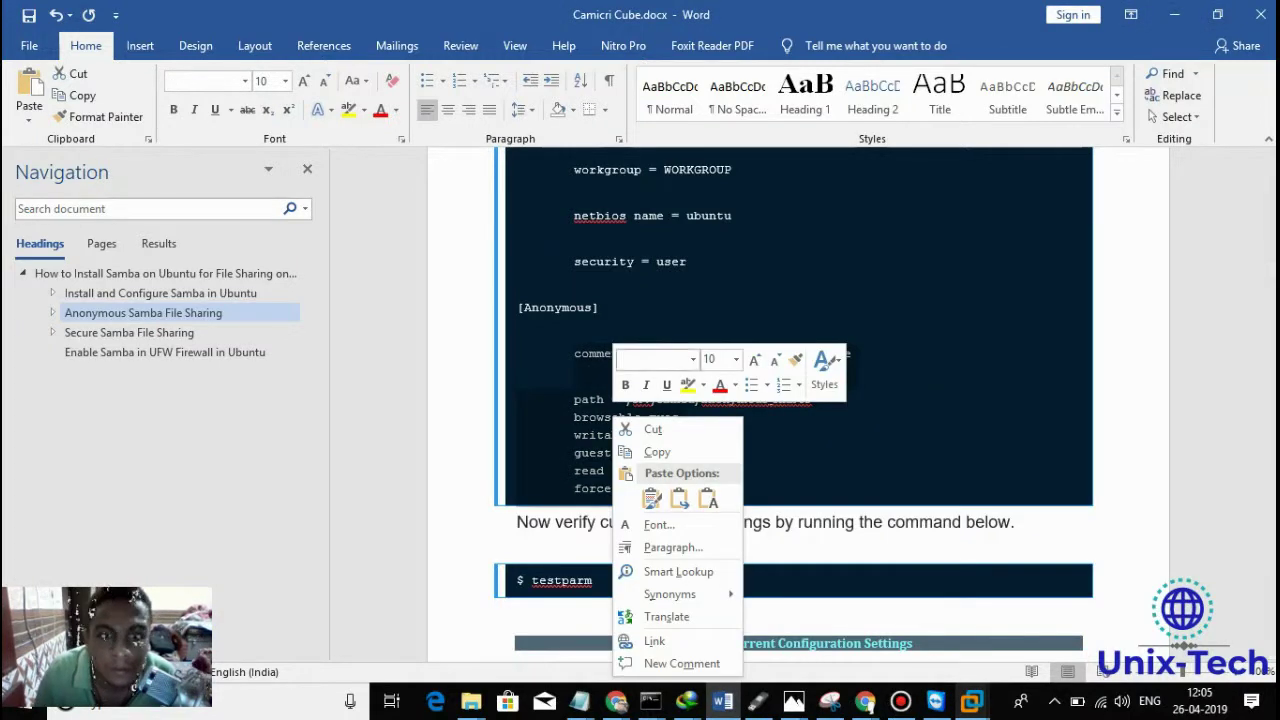
pyautogui.click(657, 450)
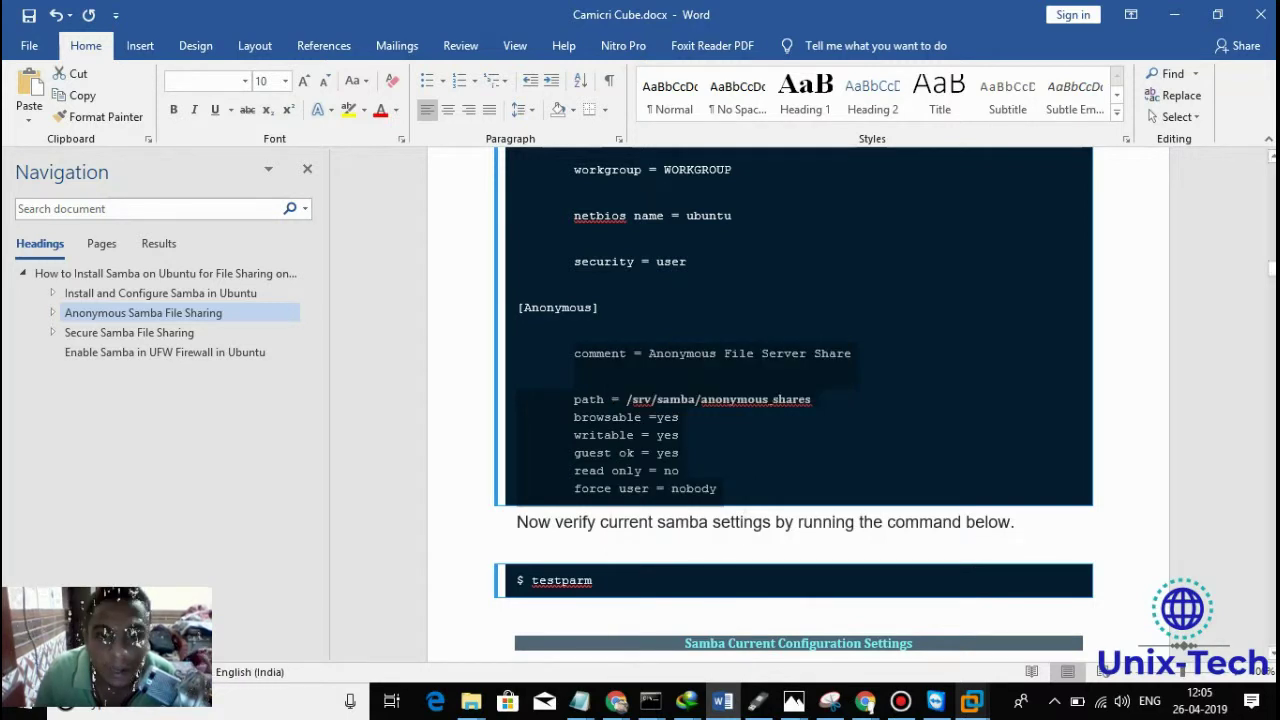
pyautogui.click(593, 580)
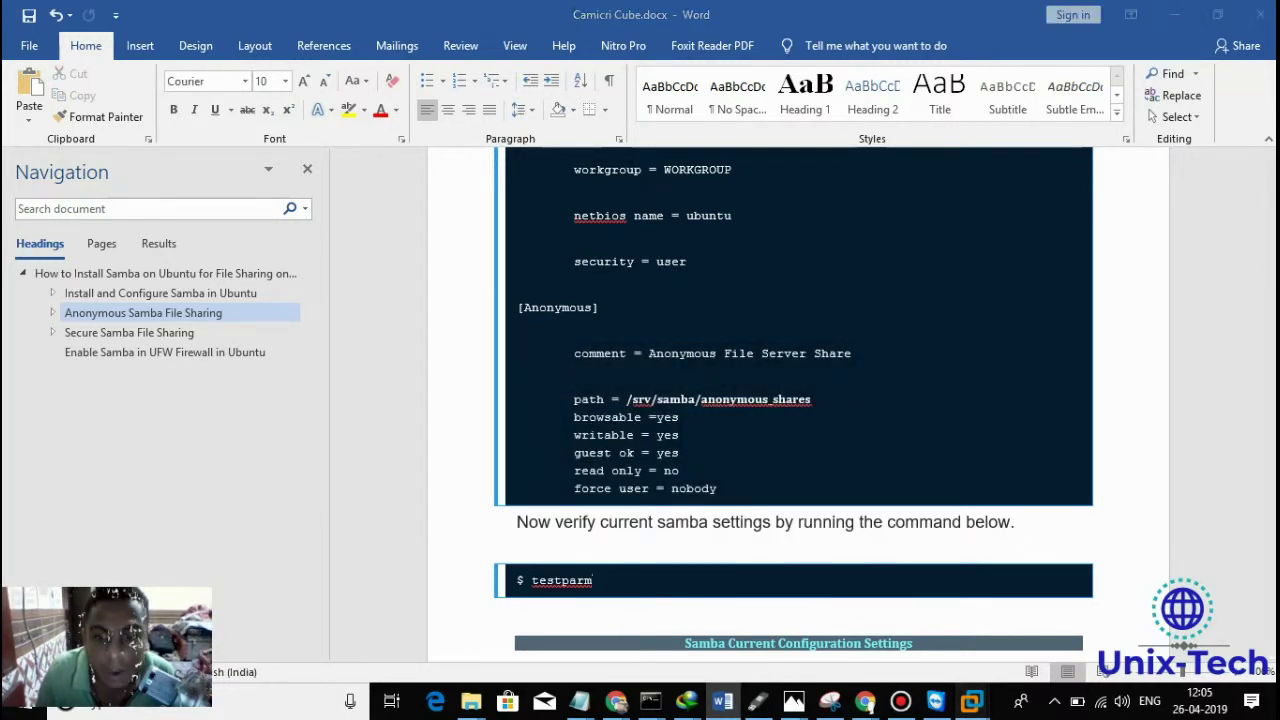
pyautogui.moveTo(971, 700)
pyautogui.click(1000, 589)
pyautogui.rightClick(628, 333)
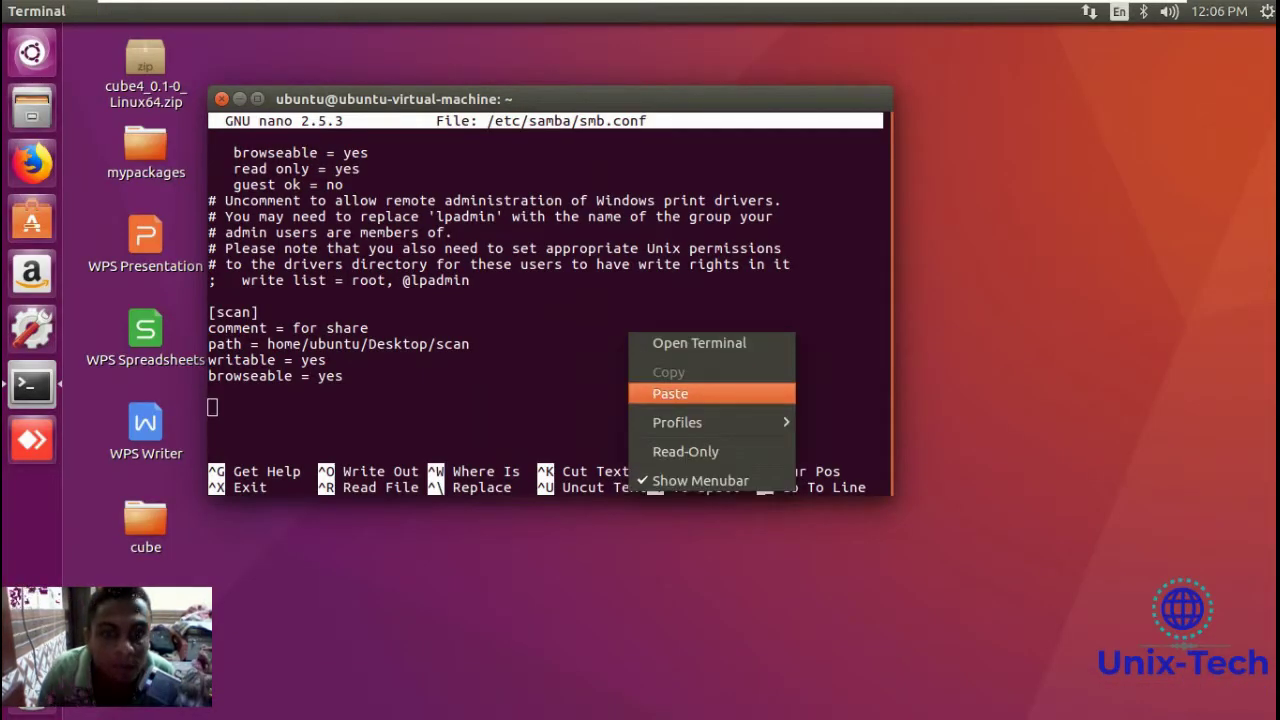
pyautogui.click(670, 393)
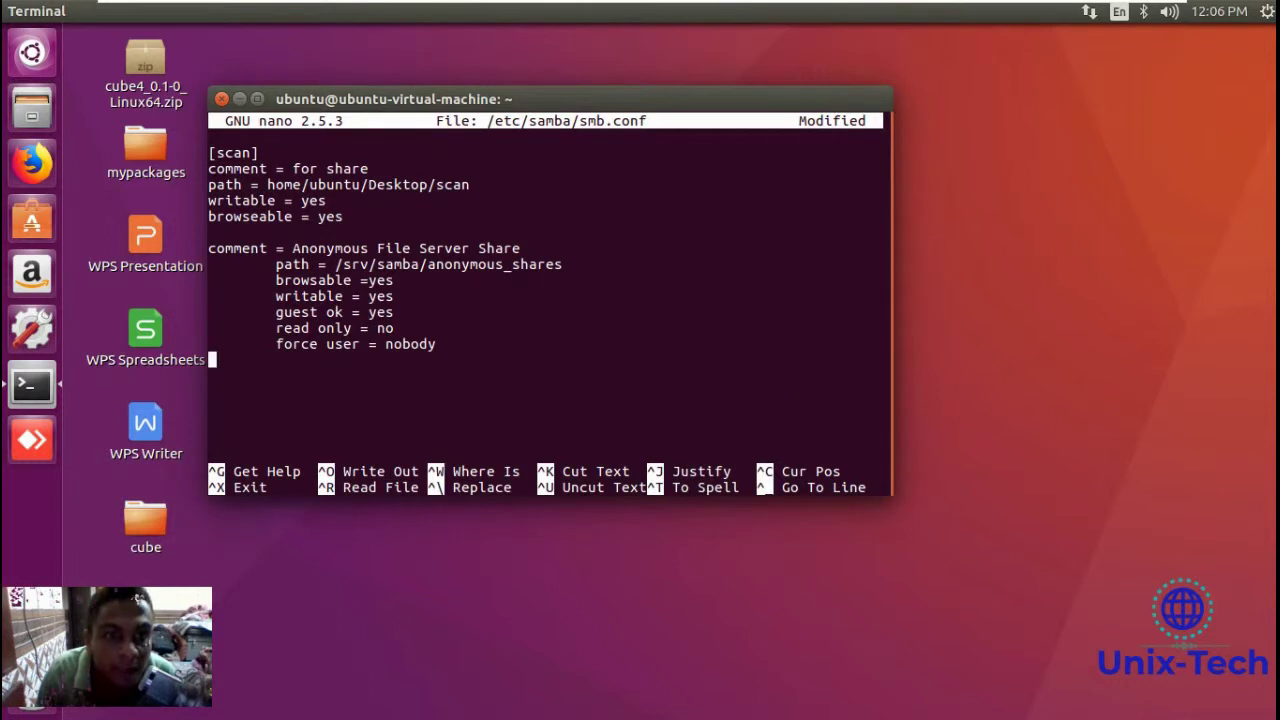
# Insert two blank lines above the "comment = Anonymous File Server Share" line in smb.conf.
pyautogui.moveTo(336, 265); pyautogui.dragTo(367, 281)
pyautogui.click(367, 281)
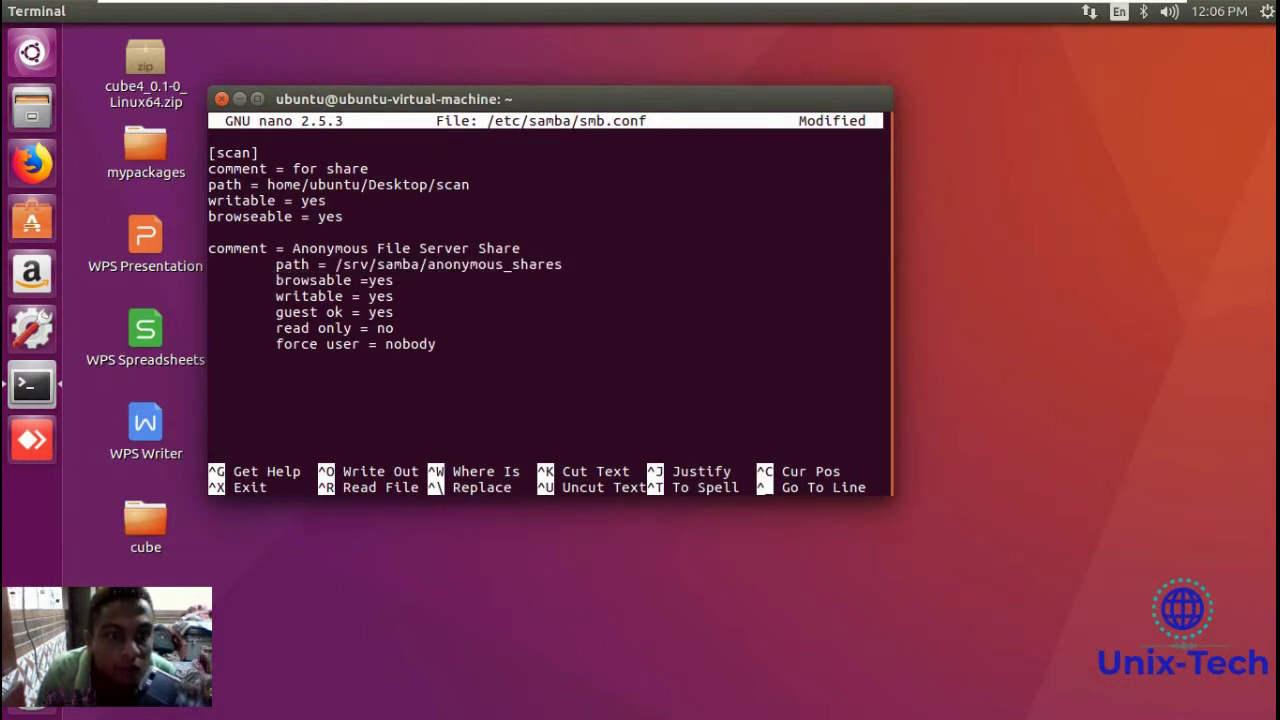
pyautogui.press('Up')
pyautogui.press('Up')
pyautogui.press('Up')
pyautogui.press('Up')
pyautogui.press('Up')
pyautogui.press('Up')
pyautogui.press('Up')
pyautogui.press('Up')
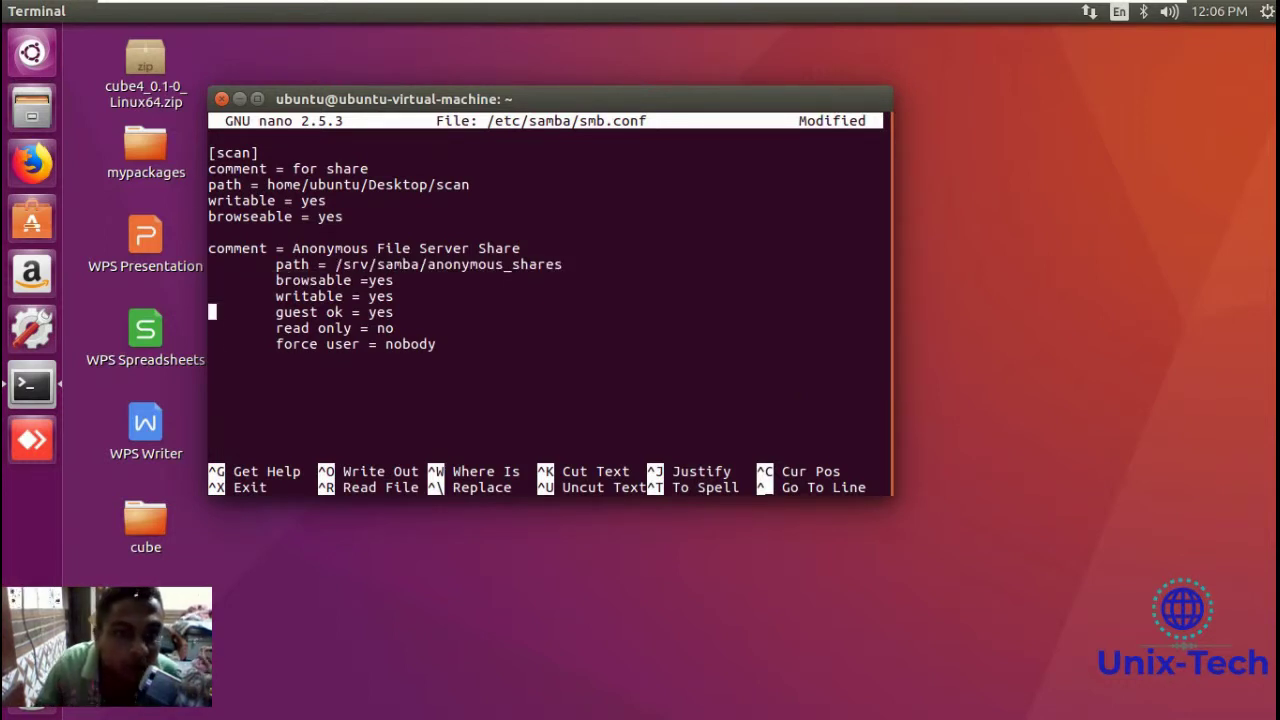
pyautogui.press('Return')
pyautogui.press('Return')
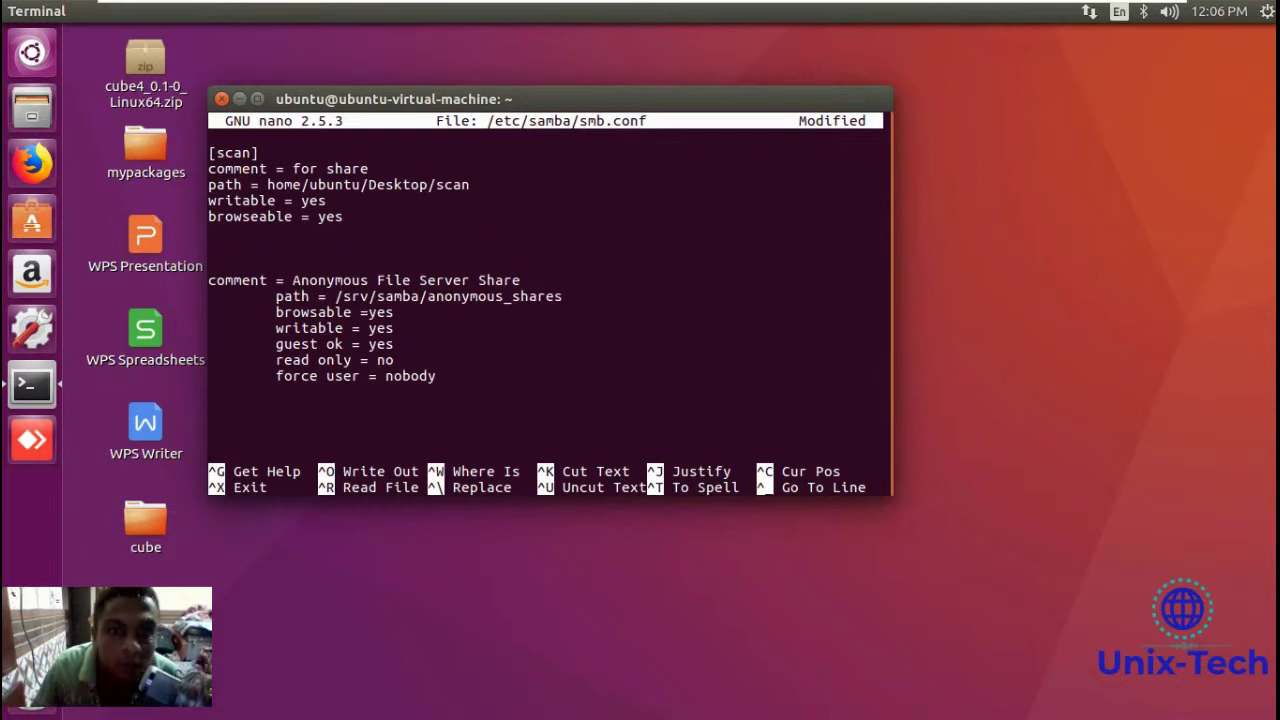
# Copy the "[Anonymous]" header from the Word guide and paste it directly above the anonymous share's comment line in smb.conf.
pyautogui.click(1114, 7)
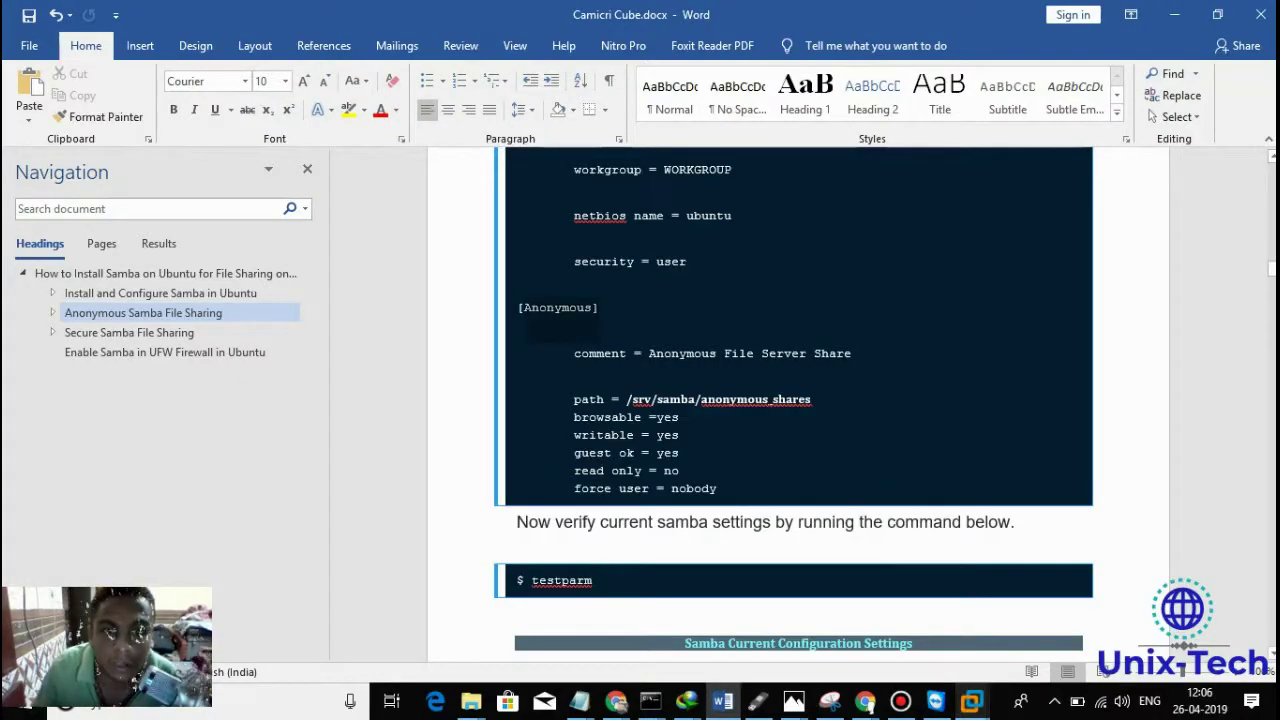
pyautogui.doubleClick(557, 308)
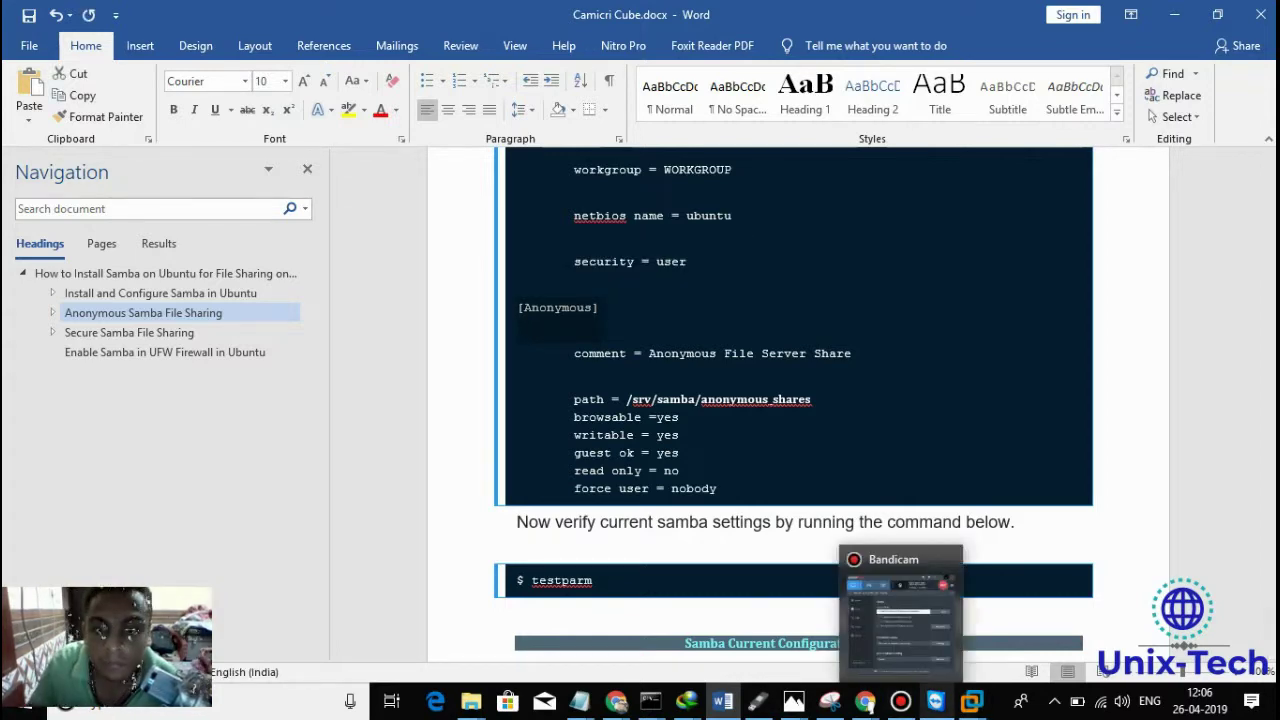
pyautogui.click(1034, 600)
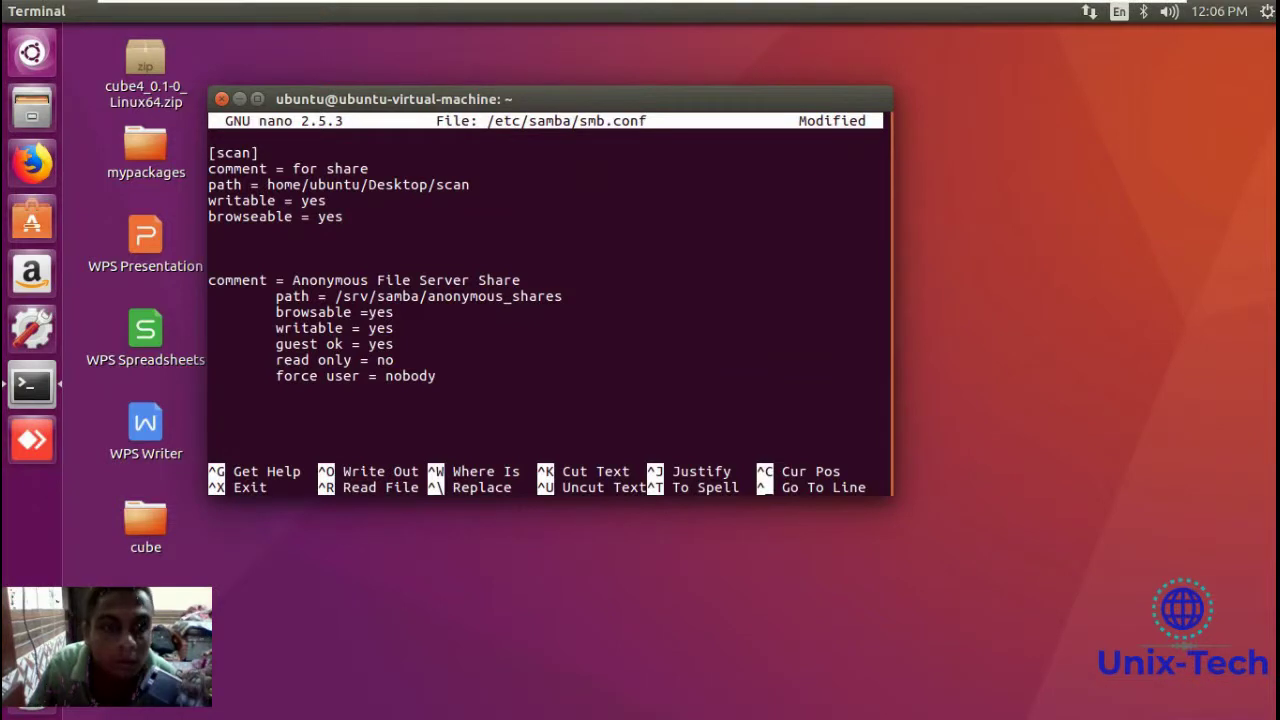
pyautogui.rightClick(471, 230)
pyautogui.click(503, 290)
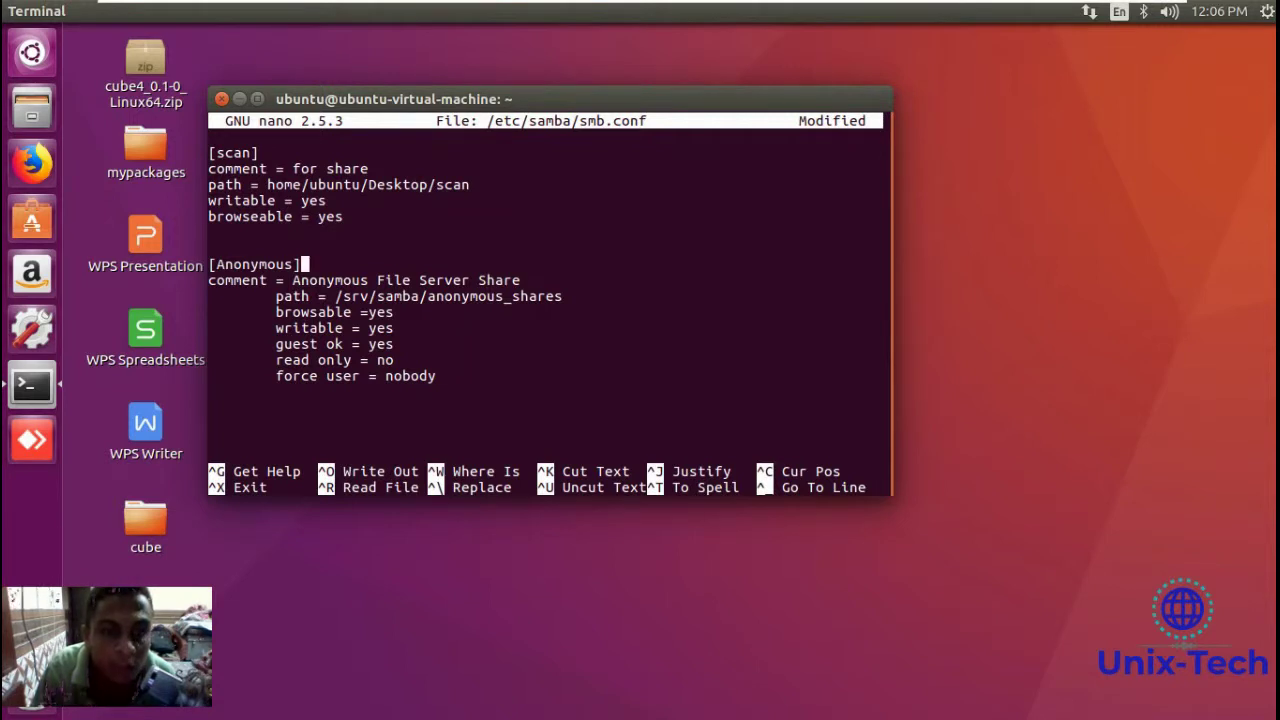
# Review the path and force user settings of the Anonymous share in smb.conf.
pyautogui.moveTo(438, 297); pyautogui.dragTo(503, 297)
pyautogui.click(503, 297)
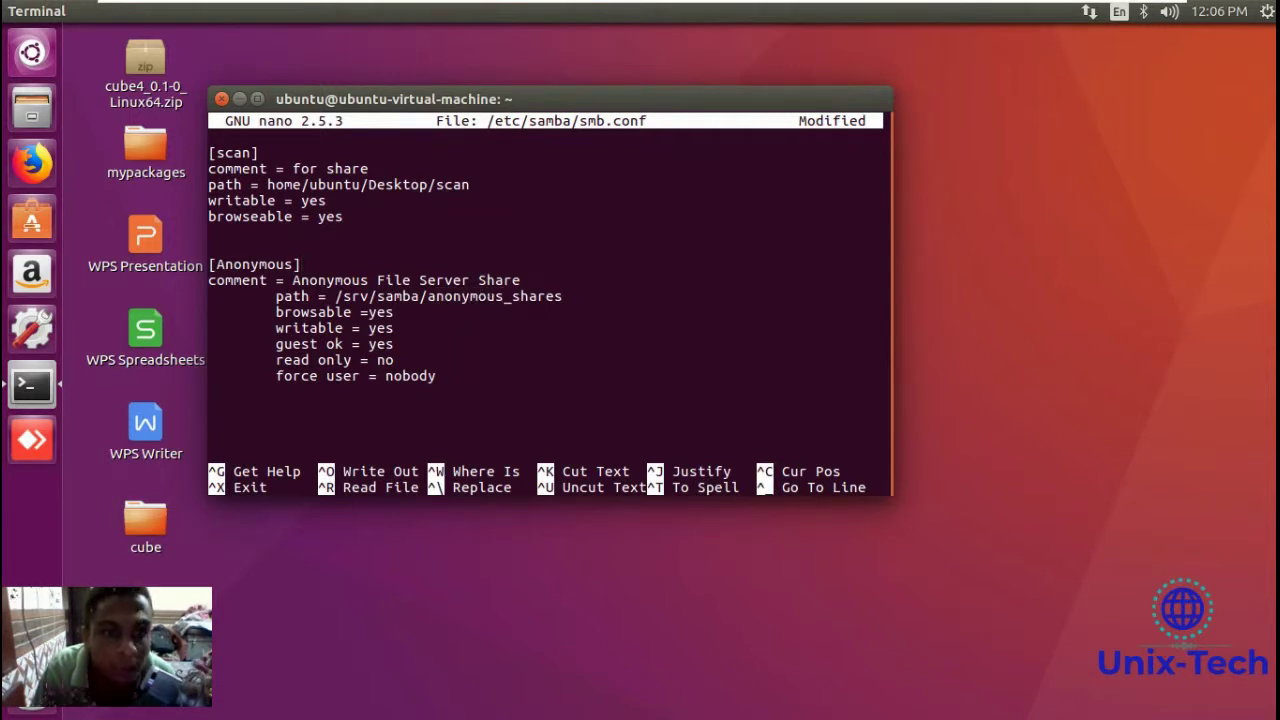
pyautogui.moveTo(440, 377); pyautogui.dragTo(386, 377)
pyautogui.click(386, 377)
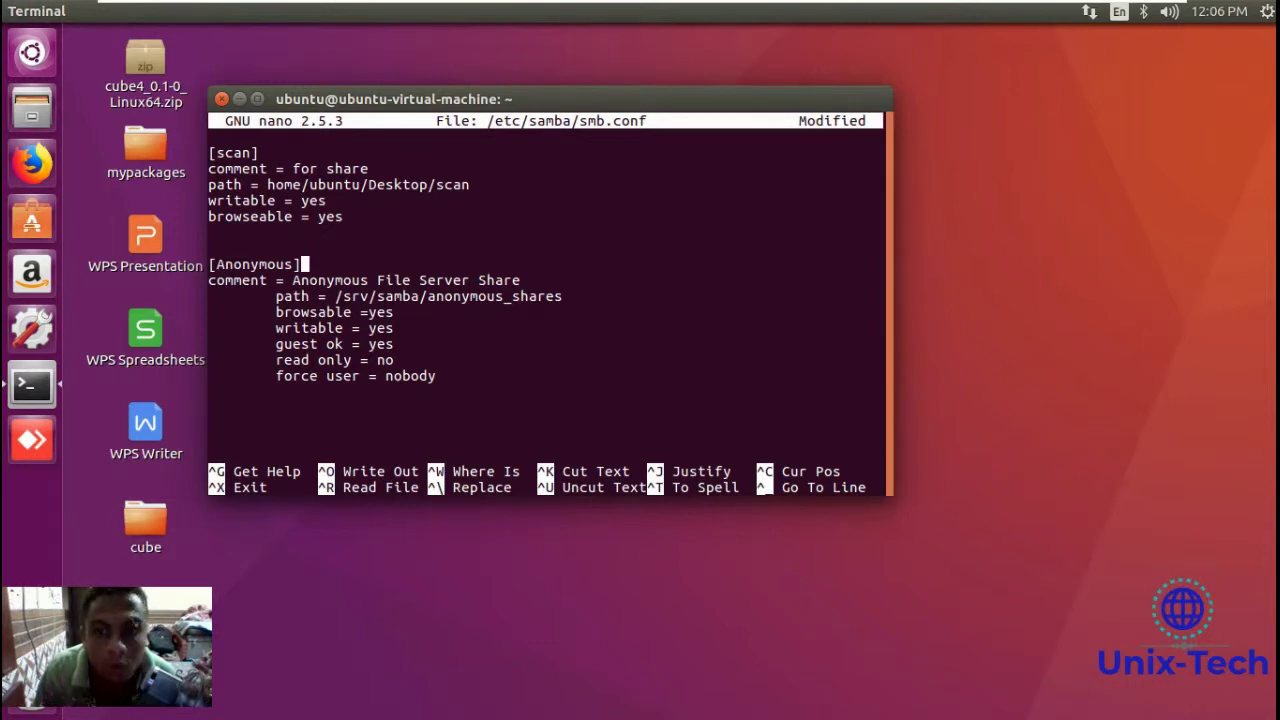
# Go back up through smb.conf from the [Anonymous] share to the Networking section and examine its interfaces line.
pyautogui.press('Up')
pyautogui.press('Up')
pyautogui.press('Up')
pyautogui.press('Up')
pyautogui.press('Up')
pyautogui.press('Up')
pyautogui.press('Up')
pyautogui.press('Up')
pyautogui.press('Up')
pyautogui.press('Up')
pyautogui.press('Up')
pyautogui.press('Up')
pyautogui.press('Up')
pyautogui.press('Up')
pyautogui.press('Up')
pyautogui.press('Up')
pyautogui.press('Up')
pyautogui.press('Up')
pyautogui.press('Up')
pyautogui.press('Up')
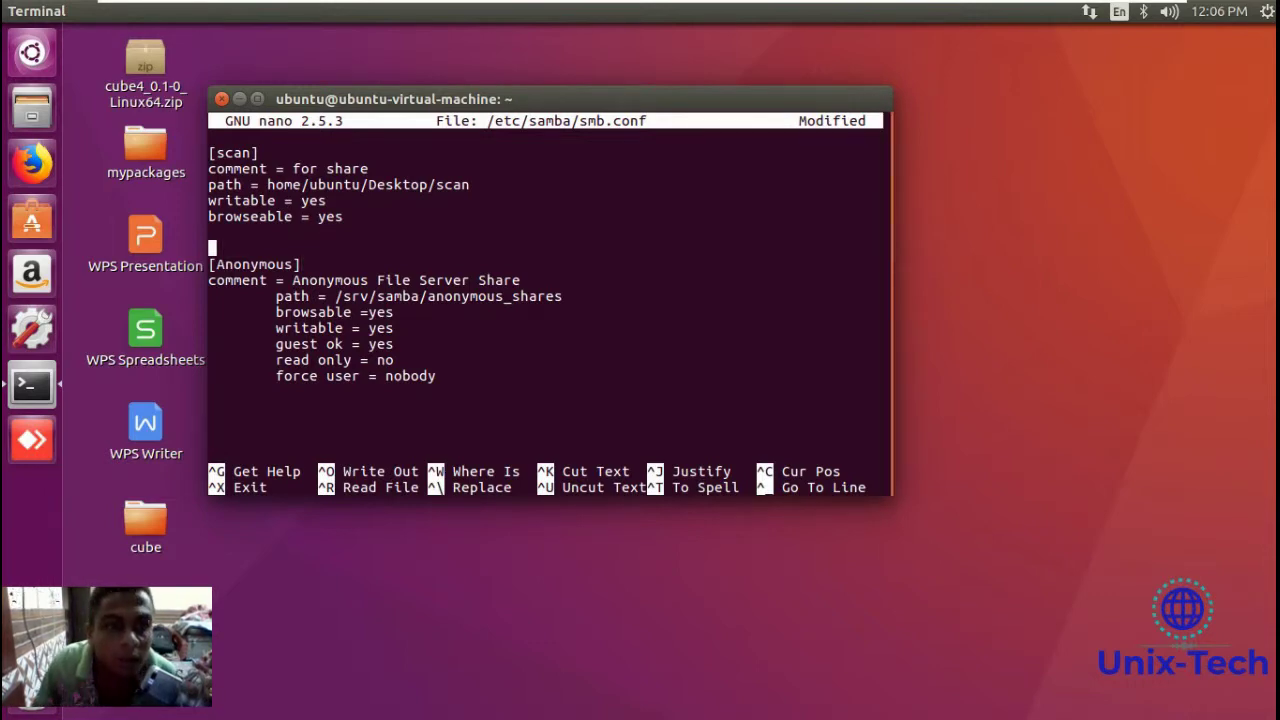
pyautogui.press('Up')
pyautogui.press('Up')
pyautogui.press('Up')
pyautogui.press('Up')
pyautogui.press('Up')
pyautogui.press('Up')
pyautogui.press('Up')
pyautogui.press('Up')
pyautogui.press('Up')
pyautogui.press('Up')
pyautogui.press('Up')
pyautogui.press('Up')
pyautogui.press('Up')
pyautogui.press('Up')
pyautogui.press('Up')
pyautogui.press('Up')
pyautogui.press('Up')
pyautogui.press('Up')
pyautogui.press('Up')
pyautogui.press('Up')
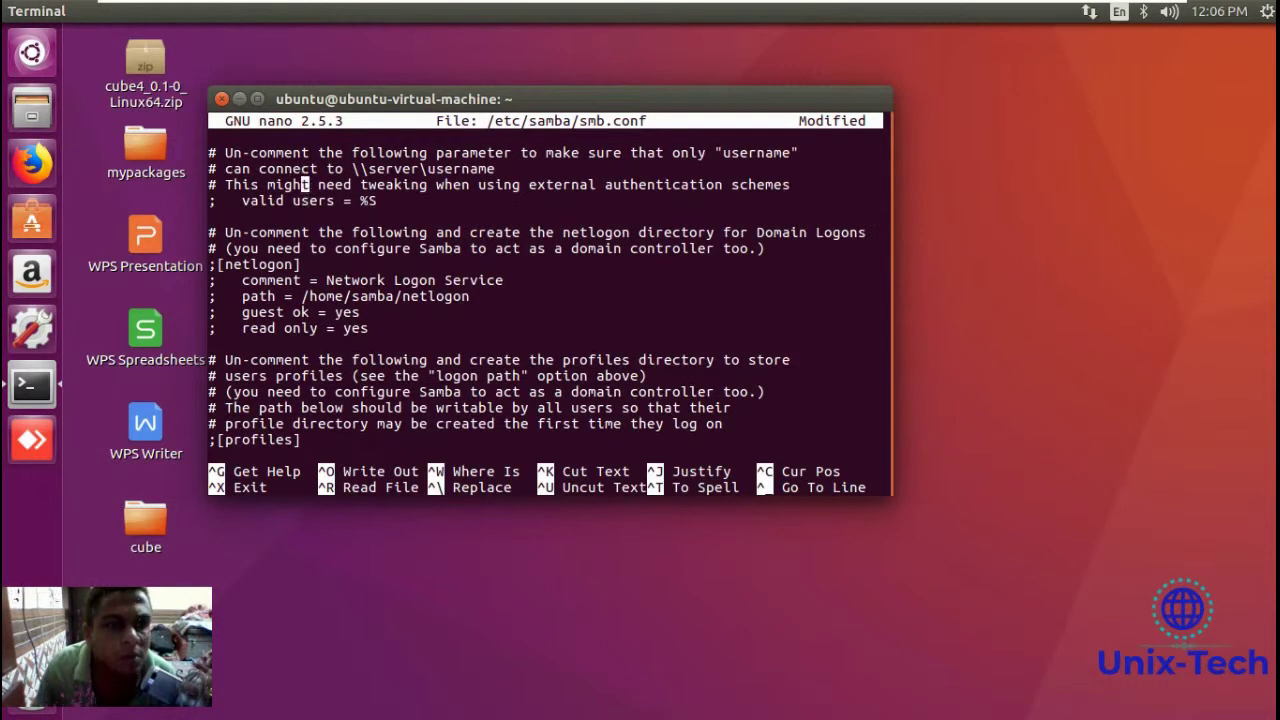
pyautogui.press('Down')
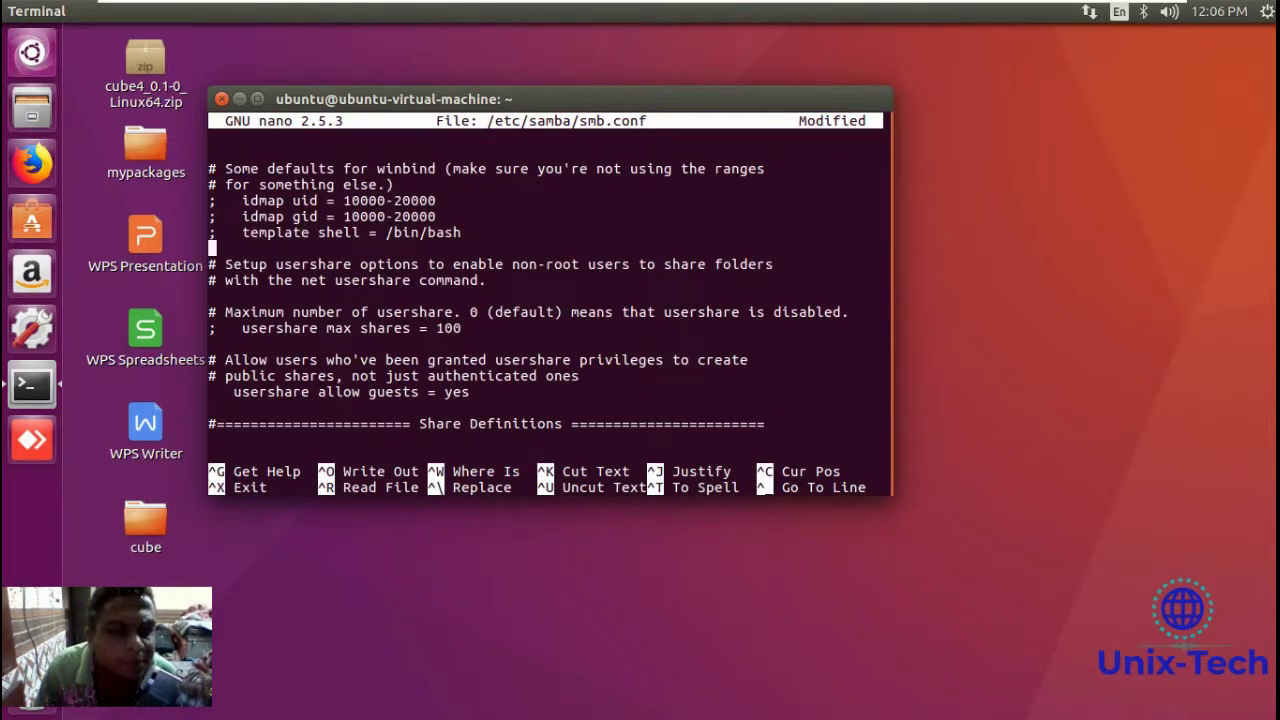
pyautogui.press('Up')
pyautogui.press('Up')
pyautogui.press('Up')
pyautogui.press('Up')
pyautogui.press('Up')
pyautogui.press('Up')
pyautogui.press('Up')
pyautogui.press('Up')
pyautogui.press('Up')
pyautogui.press('Up')
pyautogui.press('Up')
pyautogui.press('Up')
pyautogui.press('Up')
pyautogui.press('Up')
pyautogui.press('Up')
pyautogui.press('Up')
pyautogui.press('Up')
pyautogui.press('Up')
pyautogui.press('Up')
pyautogui.press('Up')
pyautogui.press('Up')
pyautogui.press('Up')
pyautogui.press('Up')
pyautogui.press('Up')
pyautogui.press('Up')
pyautogui.press('Up')
pyautogui.press('Up')
pyautogui.press('Up')
pyautogui.press('Up')
pyautogui.press('Up')
pyautogui.press('Up')
pyautogui.press('Up')
pyautogui.press('Up')
pyautogui.press('Up')
pyautogui.press('Up')
pyautogui.press('Up')
pyautogui.press('Up')
pyautogui.press('Up')
pyautogui.press('Up')
pyautogui.press('Up')
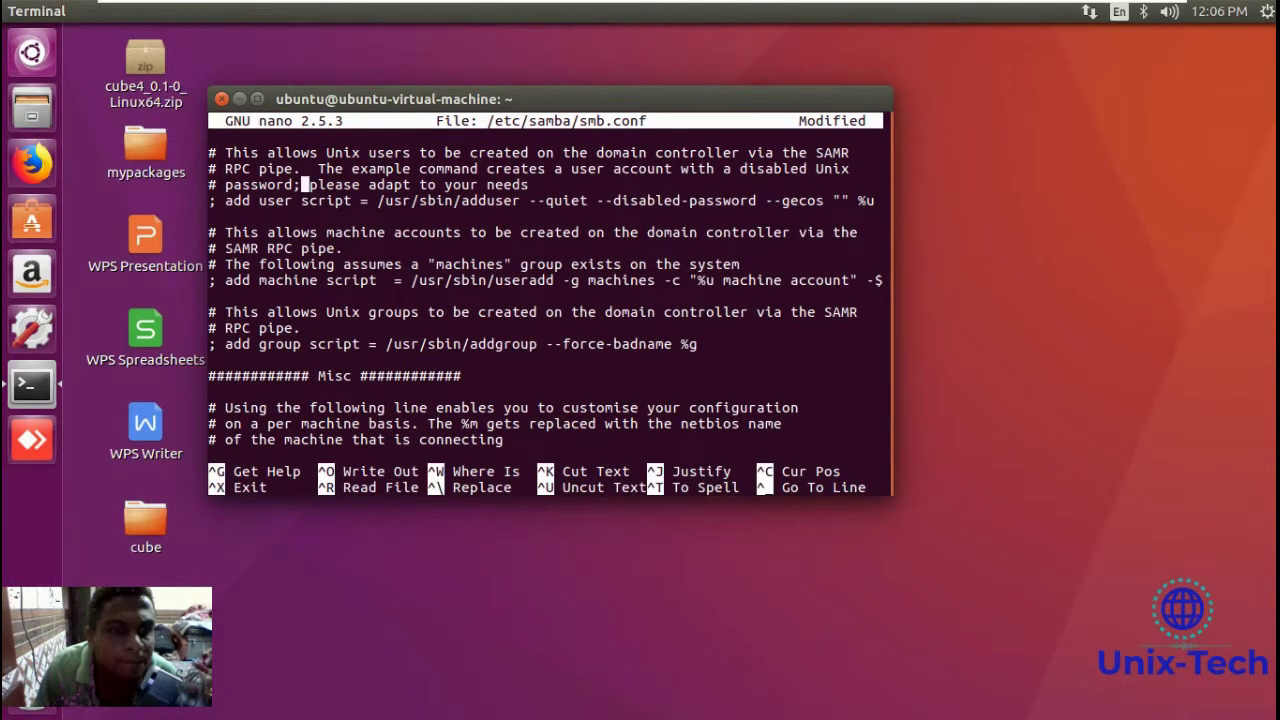
pyautogui.press('Up')
pyautogui.press('Up')
pyautogui.press('Up')
pyautogui.press('Up')
pyautogui.press('Up')
pyautogui.press('Up')
pyautogui.press('Up')
pyautogui.press('Up')
pyautogui.press('Up')
pyautogui.press('Up')
pyautogui.press('Up')
pyautogui.press('Up')
pyautogui.press('Up')
pyautogui.press('Up')
pyautogui.press('Up')
pyautogui.press('Up')
pyautogui.press('Up')
pyautogui.press('Up')
pyautogui.press('Up')
pyautogui.press('Up')
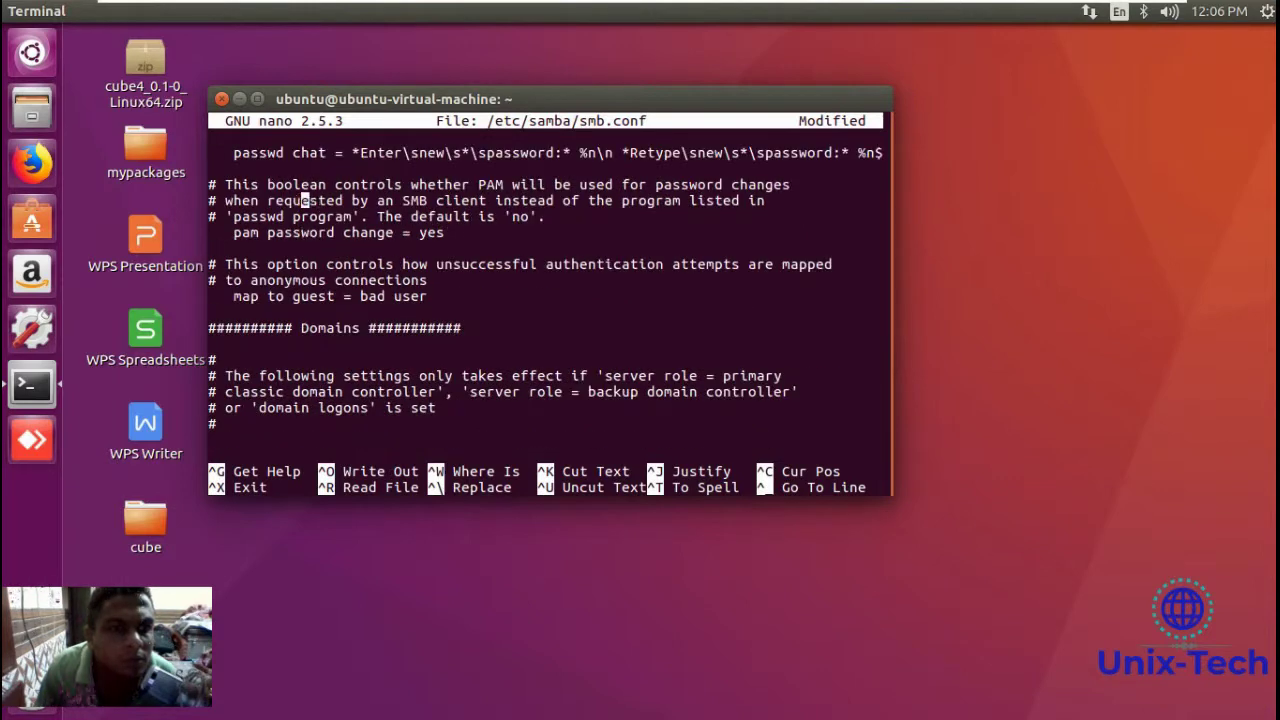
pyautogui.press('Up')
pyautogui.press('Up')
pyautogui.press('Up')
pyautogui.press('Up')
pyautogui.press('Up')
pyautogui.press('Up')
pyautogui.press('Up')
pyautogui.press('Up')
pyautogui.press('Up')
pyautogui.press('Up')
pyautogui.press('Up')
pyautogui.press('Up')
pyautogui.press('Up')
pyautogui.press('Up')
pyautogui.press('Up')
pyautogui.press('Up')
pyautogui.press('Up')
pyautogui.press('Up')
pyautogui.press('Up')
pyautogui.press('Up')
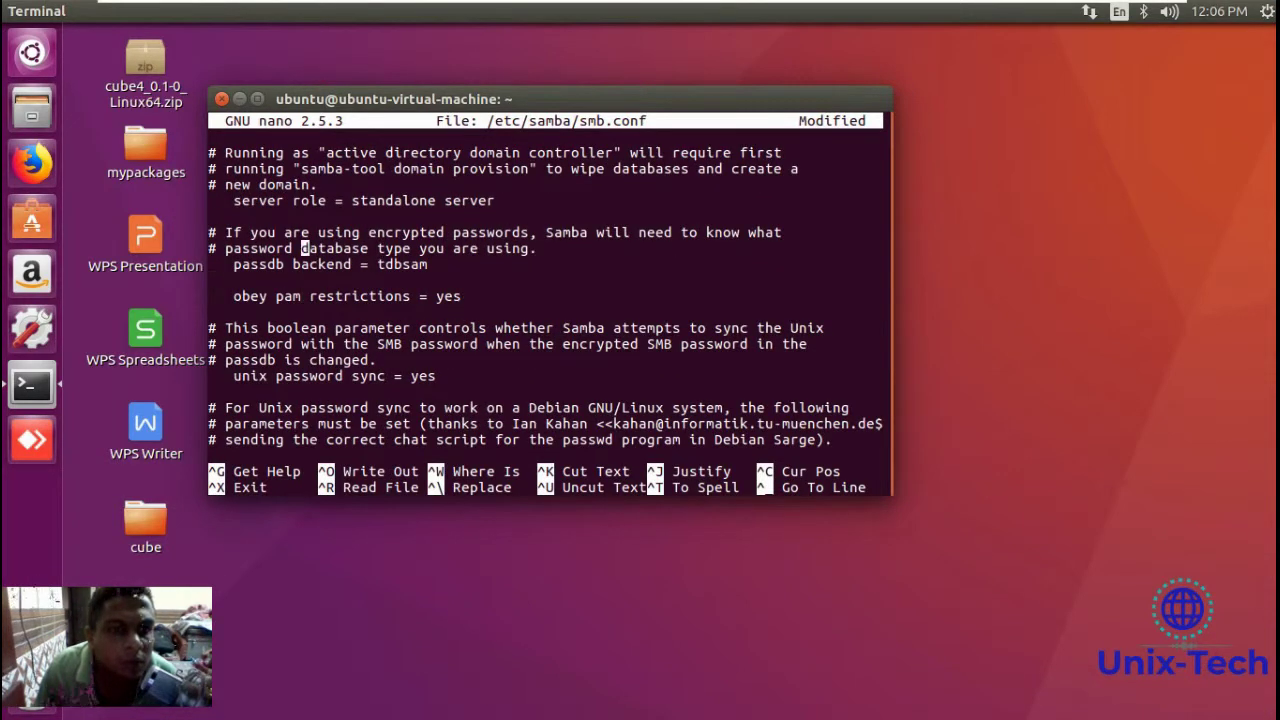
pyautogui.press('Up')
pyautogui.press('Up')
pyautogui.press('Up')
pyautogui.press('Up')
pyautogui.press('Up')
pyautogui.press('Up')
pyautogui.press('Up')
pyautogui.press('Up')
pyautogui.press('Up')
pyautogui.press('Up')
pyautogui.press('Up')
pyautogui.press('Up')
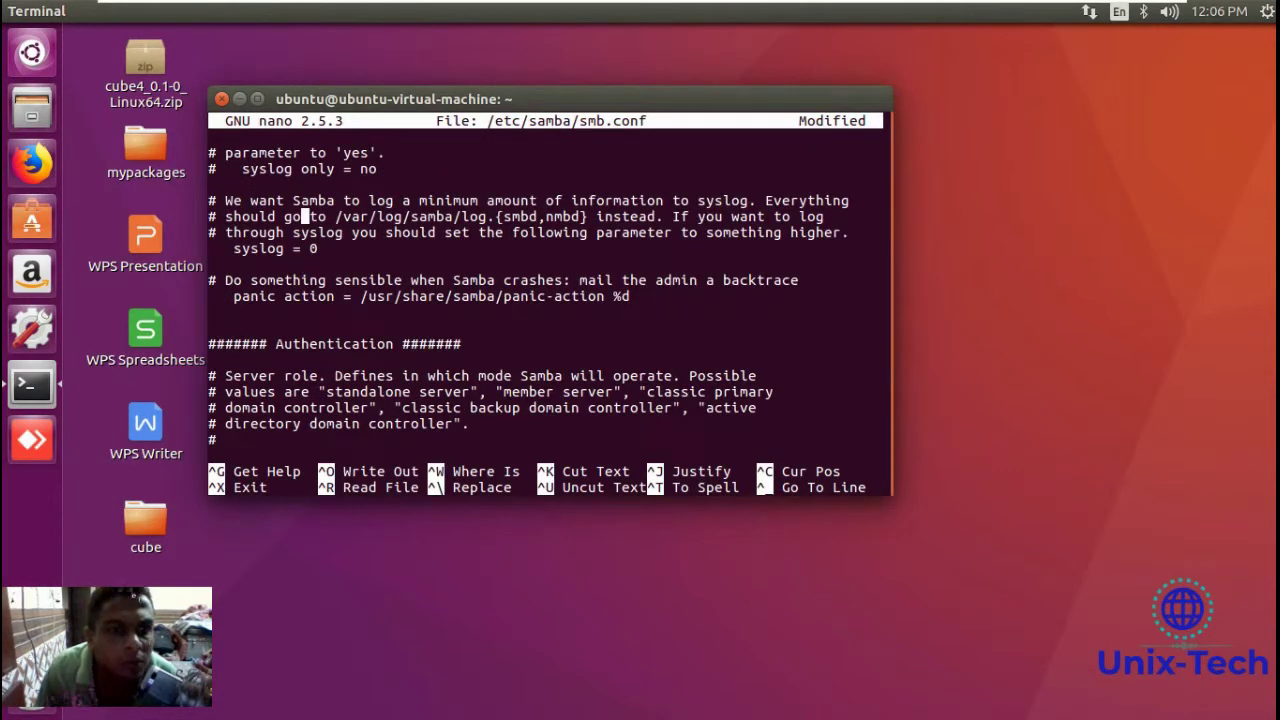
pyautogui.press('Up')
pyautogui.press('Up')
pyautogui.press('Up')
pyautogui.press('Up')
pyautogui.press('Up')
pyautogui.press('Up')
pyautogui.press('Up')
pyautogui.press('Up')
pyautogui.press('Up')
pyautogui.press('Up')
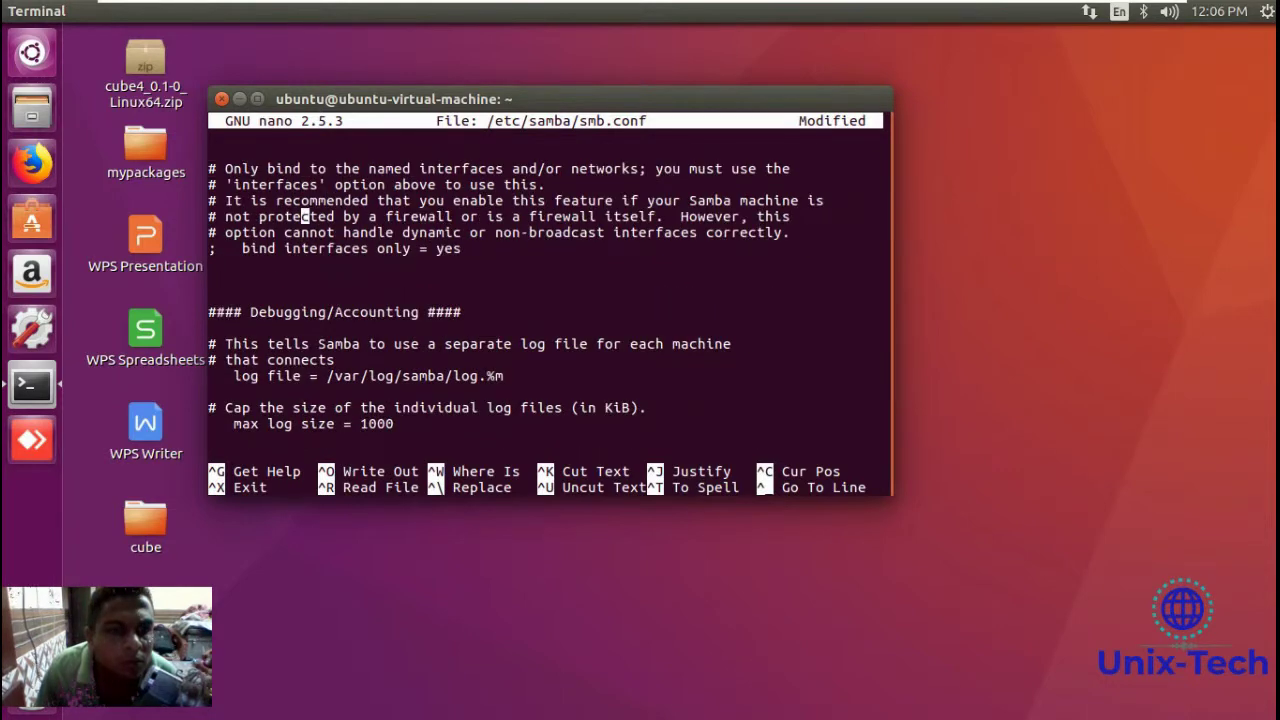
pyautogui.press('Up')
pyautogui.press('Up')
pyautogui.press('Up')
pyautogui.press('Up')
pyautogui.press('Up')
pyautogui.press('Up')
pyautogui.press('Up')
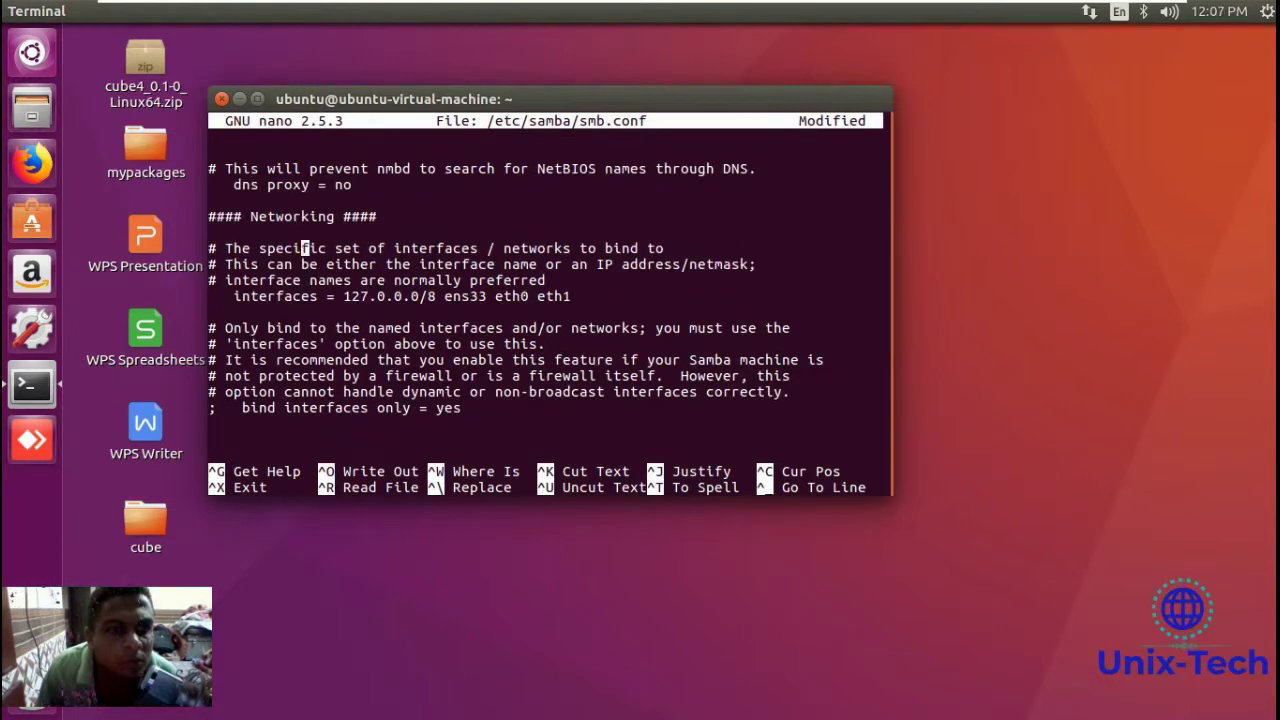
pyautogui.press('Down')
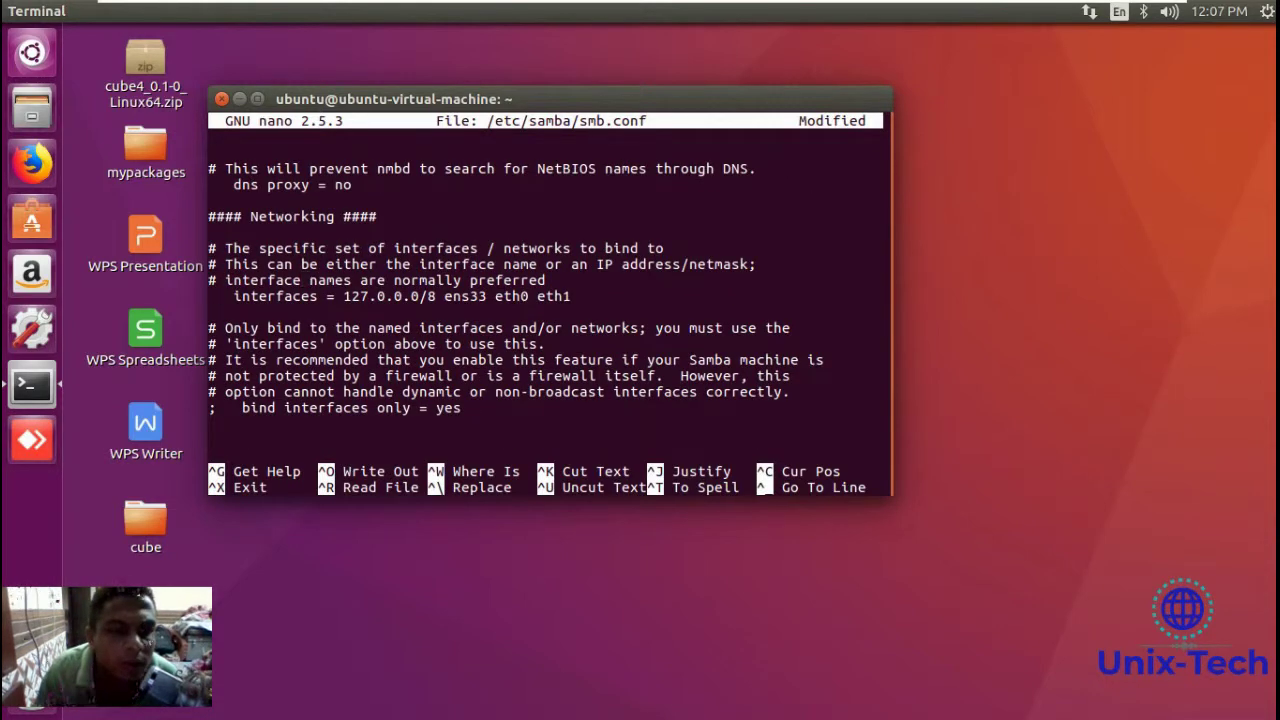
pyautogui.press('Down')
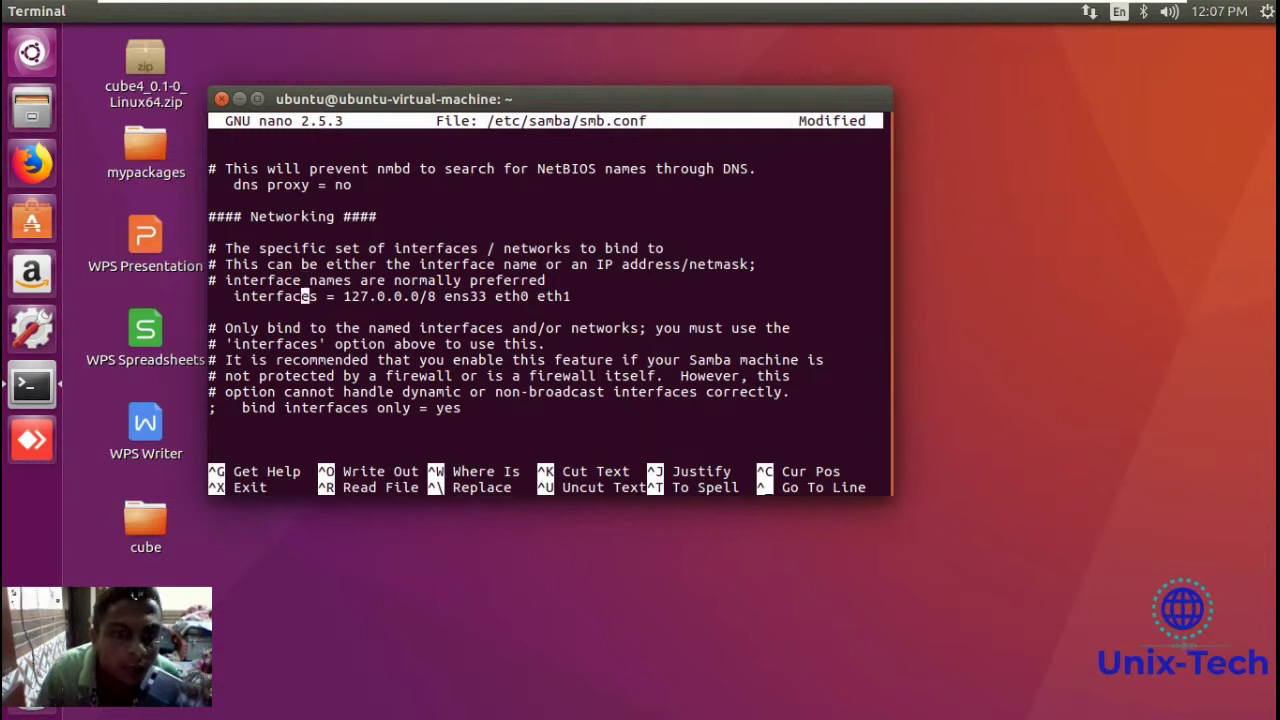
# Examine the interface names and loopback network on the interfaces line of smb.conf.
pyautogui.moveTo(606, 297); pyautogui.dragTo(328, 298)
pyautogui.press('Left')
pyautogui.press('Left')
pyautogui.press('Left')
pyautogui.press('Left')
pyautogui.press('Left')
pyautogui.press('Left')
pyautogui.press('Left')
pyautogui.press('Left')
pyautogui.press('Left')
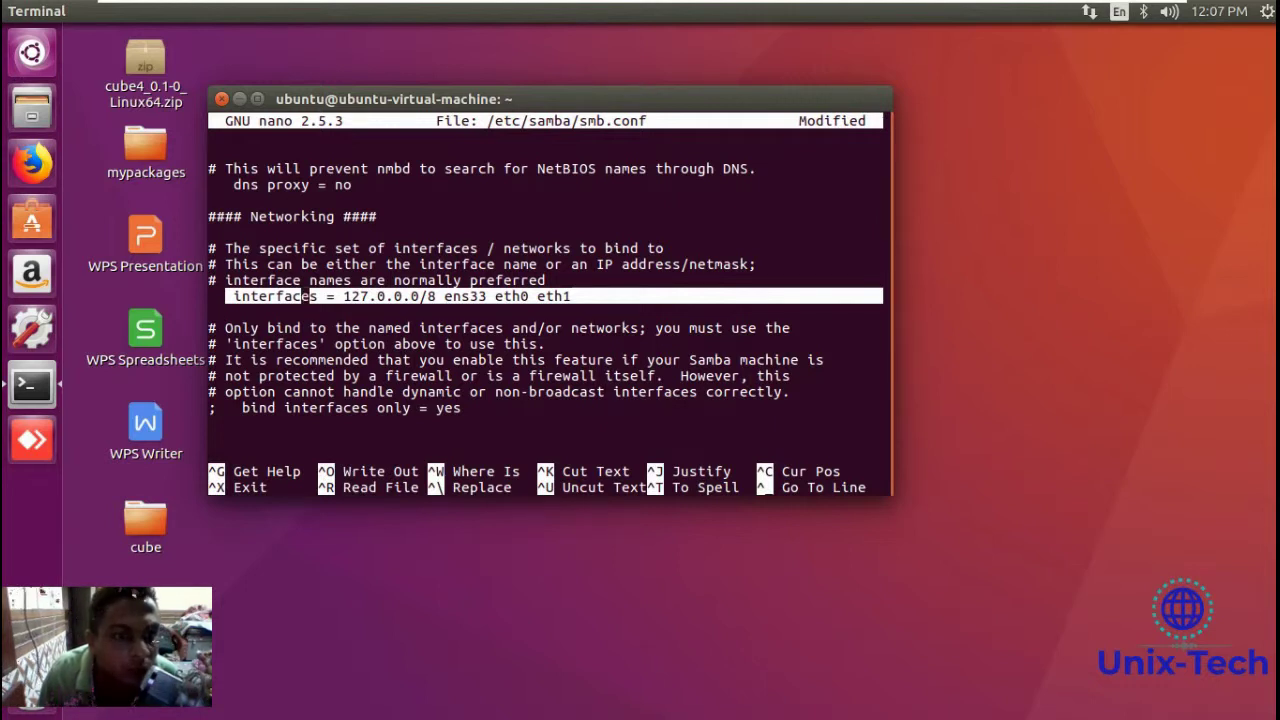
pyautogui.click(227, 298)
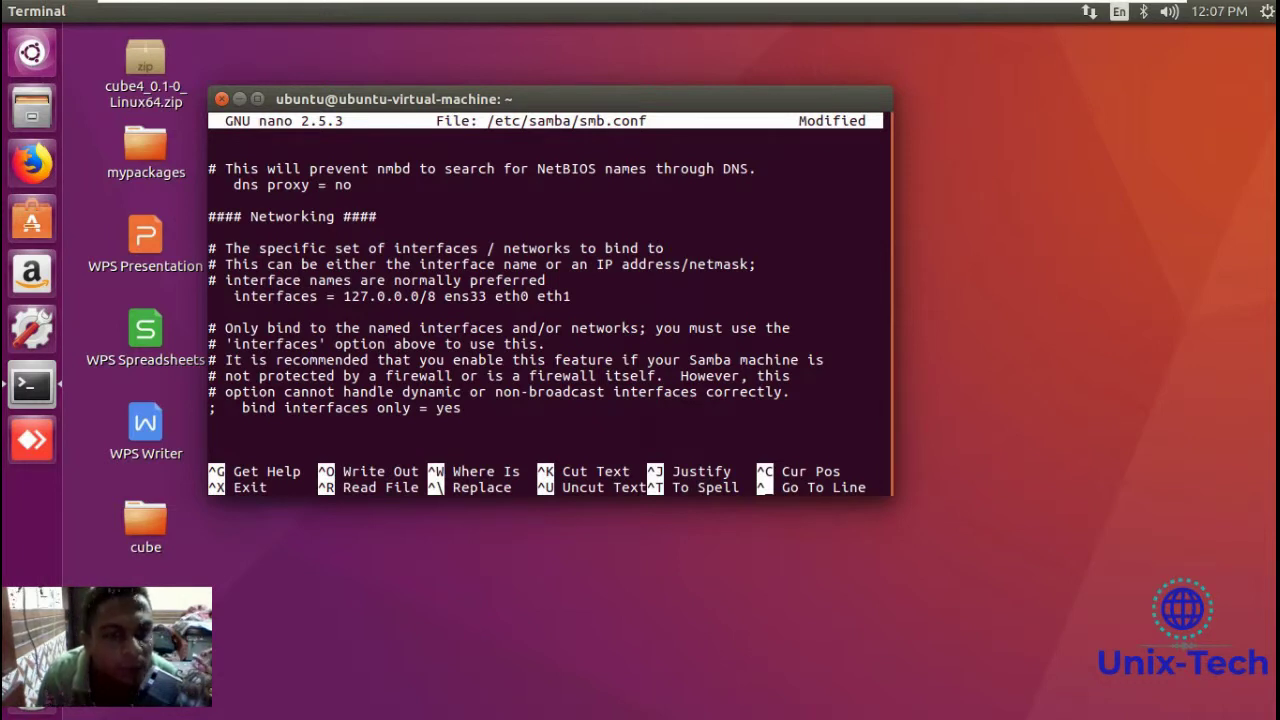
pyautogui.moveTo(584, 297); pyautogui.dragTo(219, 297)
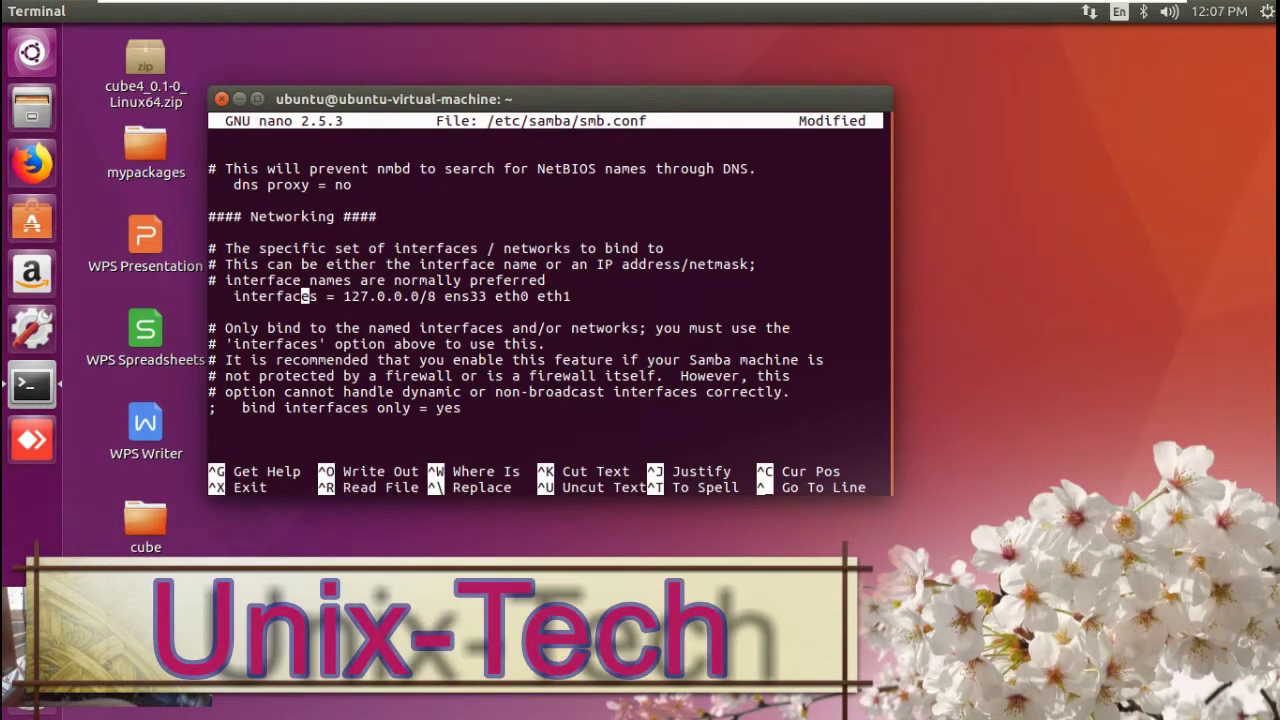
# Save the modified /etc/samba/smb.conf under its existing name and exit nano.
pyautogui.hotkey('ctrl', 'x')
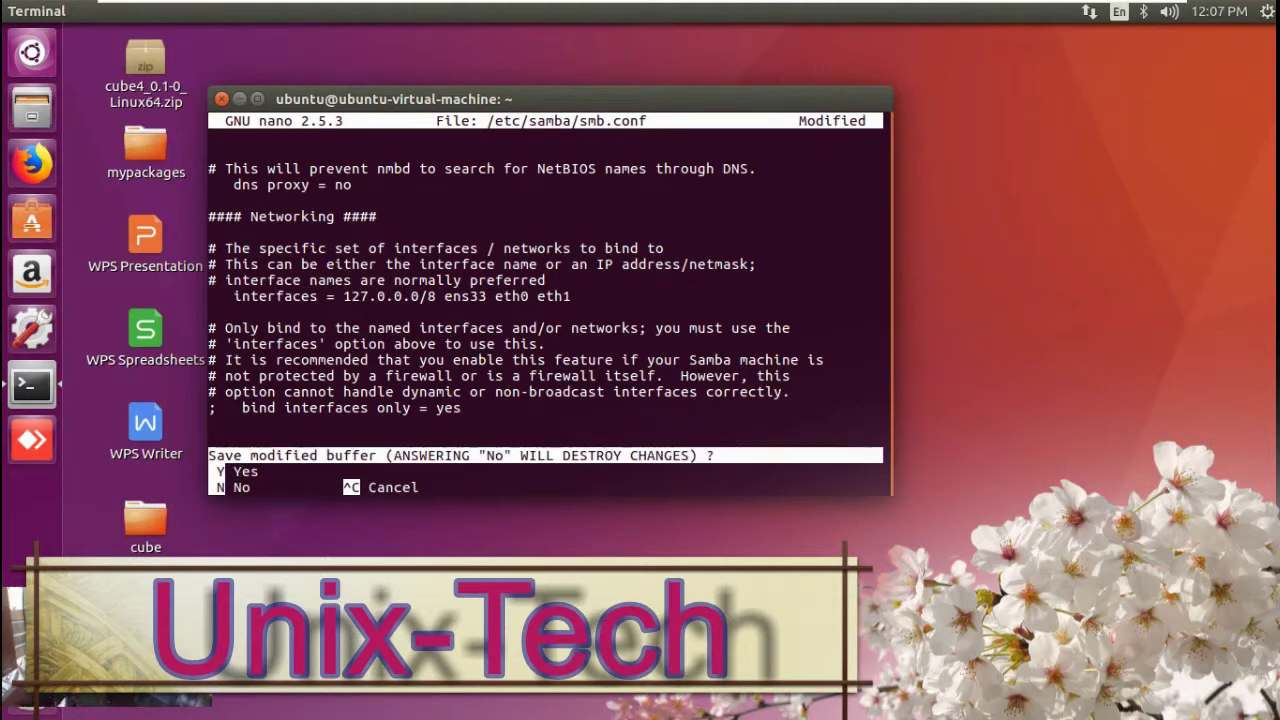
pyautogui.press('y')
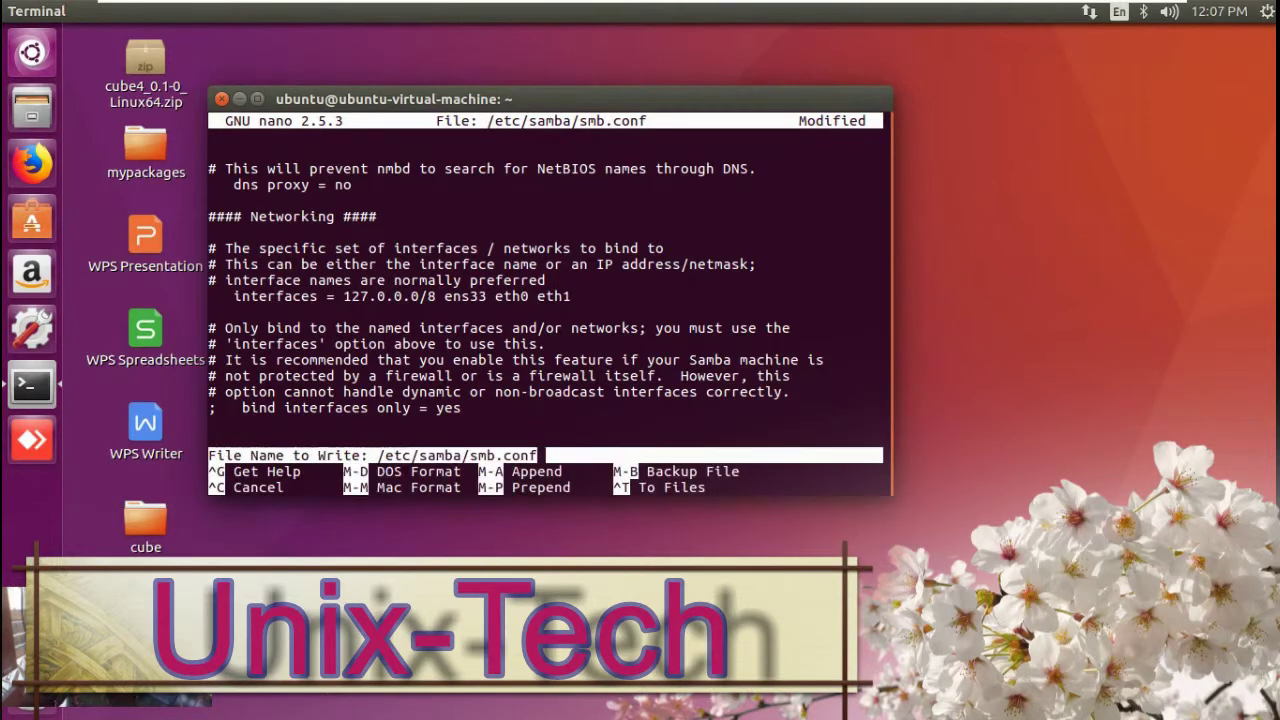
pyautogui.press('Return')
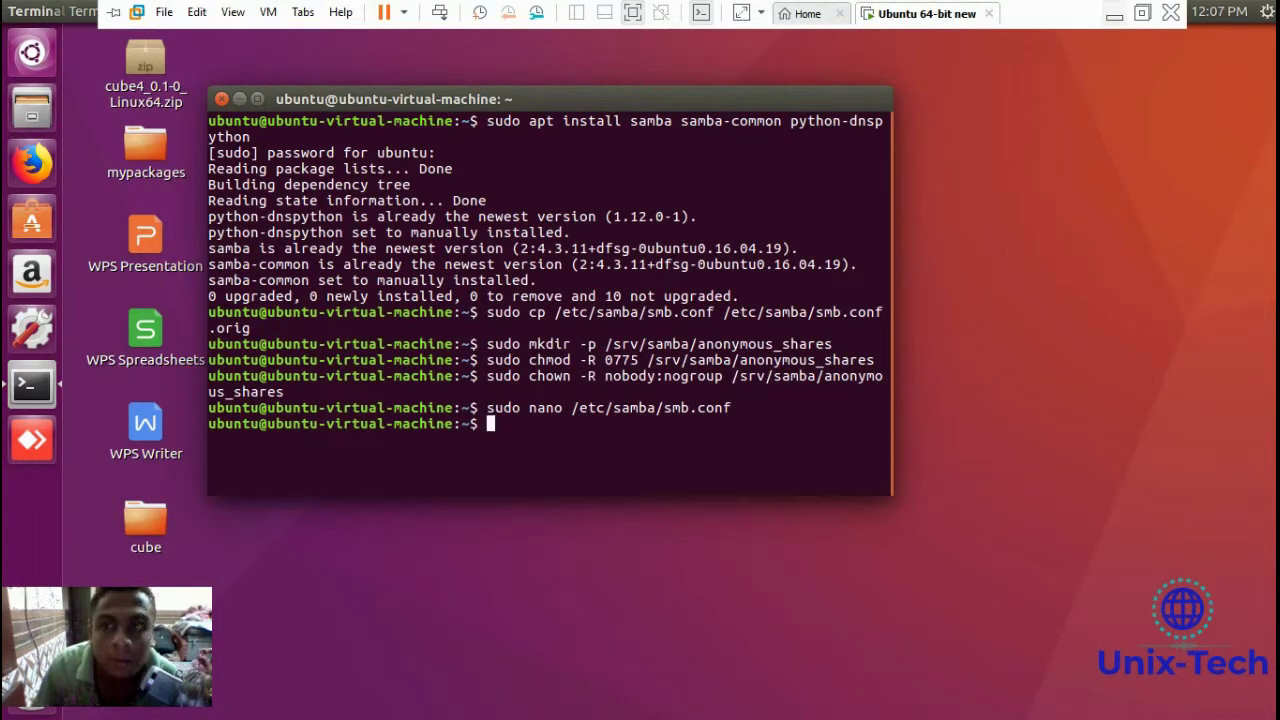
# Copy the testparm command from the Word guide and run it in the Ubuntu terminal.
pyautogui.click(1114, 13)
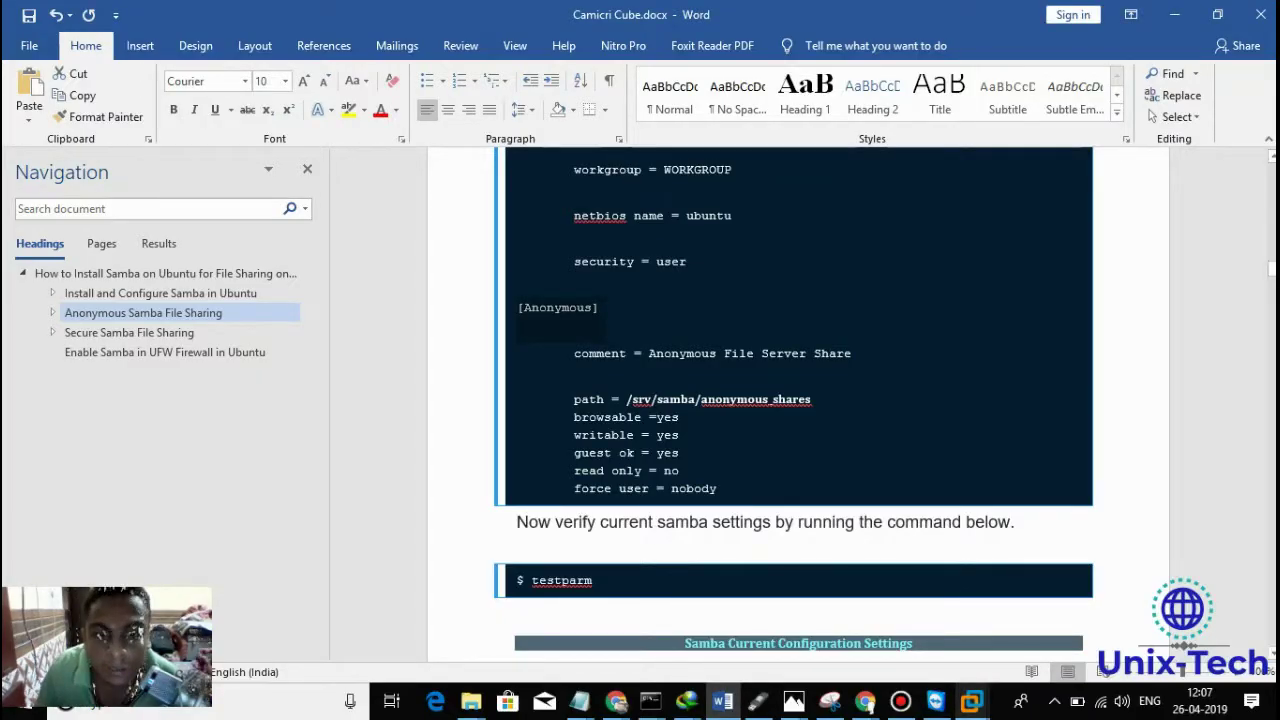
pyautogui.moveTo(592, 612); pyautogui.dragTo(531, 612)
pyautogui.click(531, 580)
pyautogui.rightClick(530, 562)
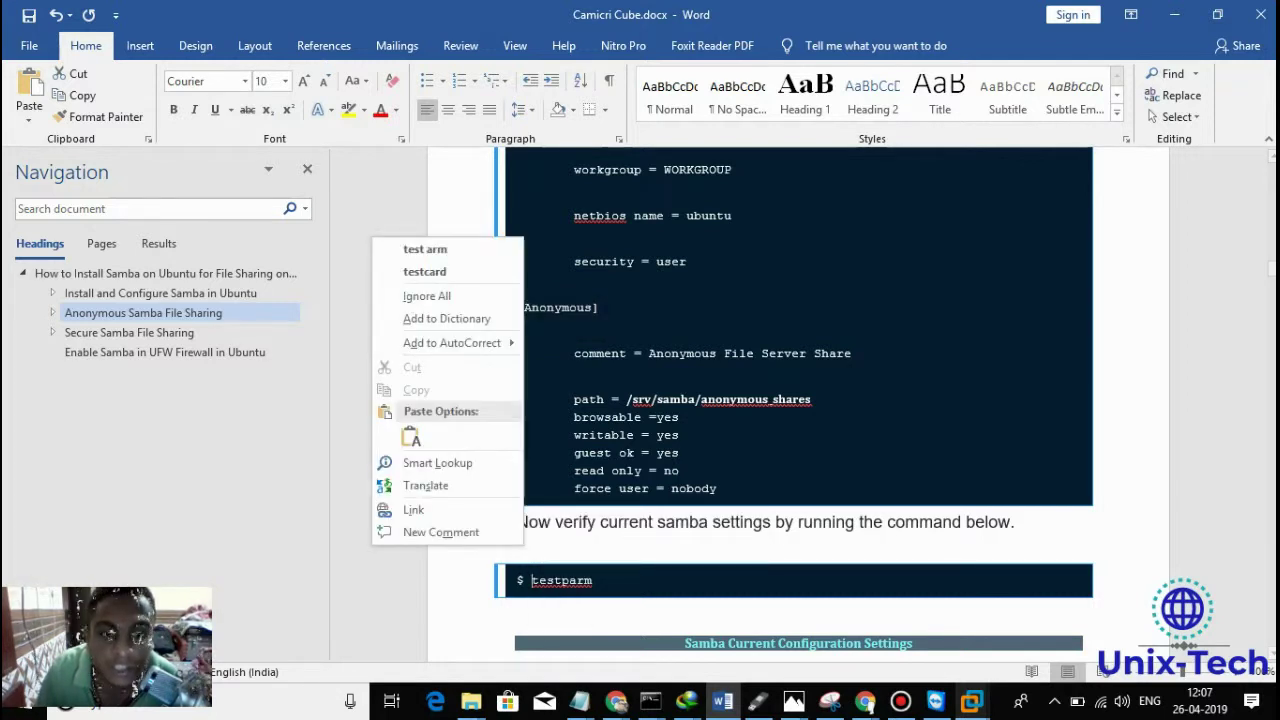
pyautogui.press('Escape')
pyautogui.doubleClick(531, 580)
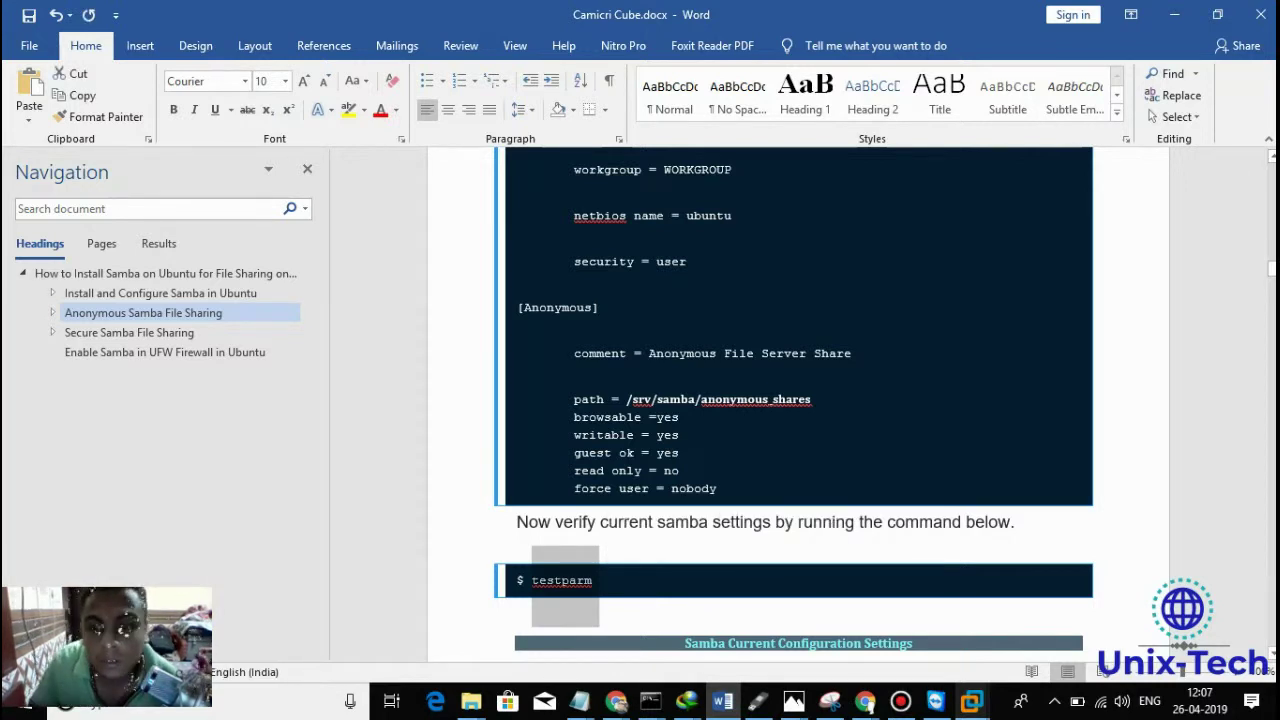
pyautogui.moveTo(970, 700)
pyautogui.click(1080, 590)
pyautogui.rightClick(706, 386)
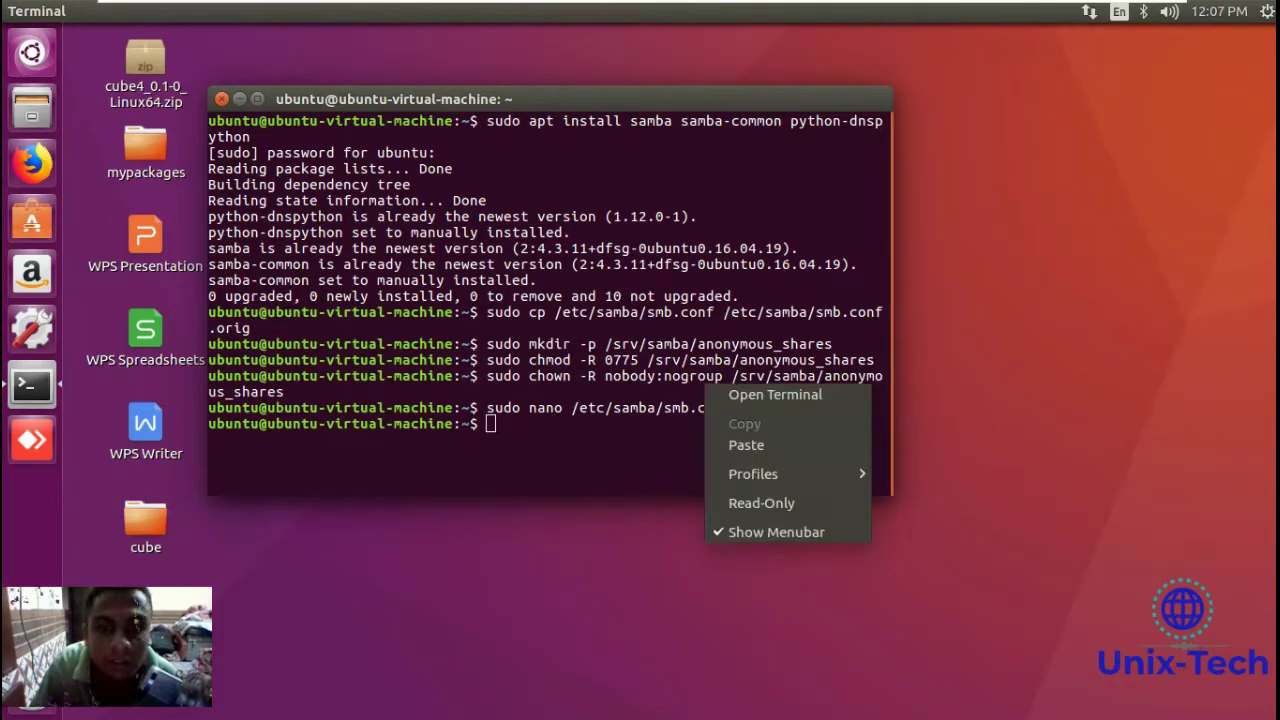
pyautogui.click(746, 445)
pyautogui.press('Return')
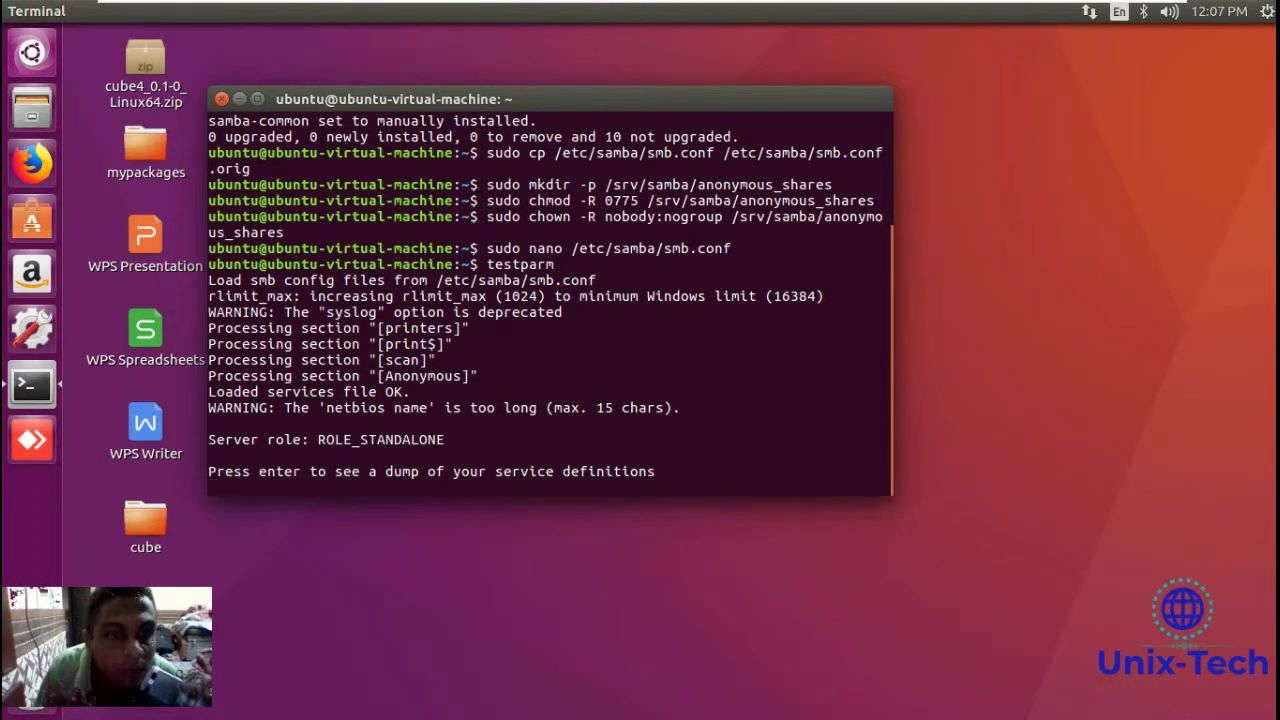
# Review the testparm messages, dump the service definitions and examine the [Anonymous] share section.
pyautogui.moveTo(210, 312); pyautogui.dragTo(287, 345)
pyautogui.click(287, 345)
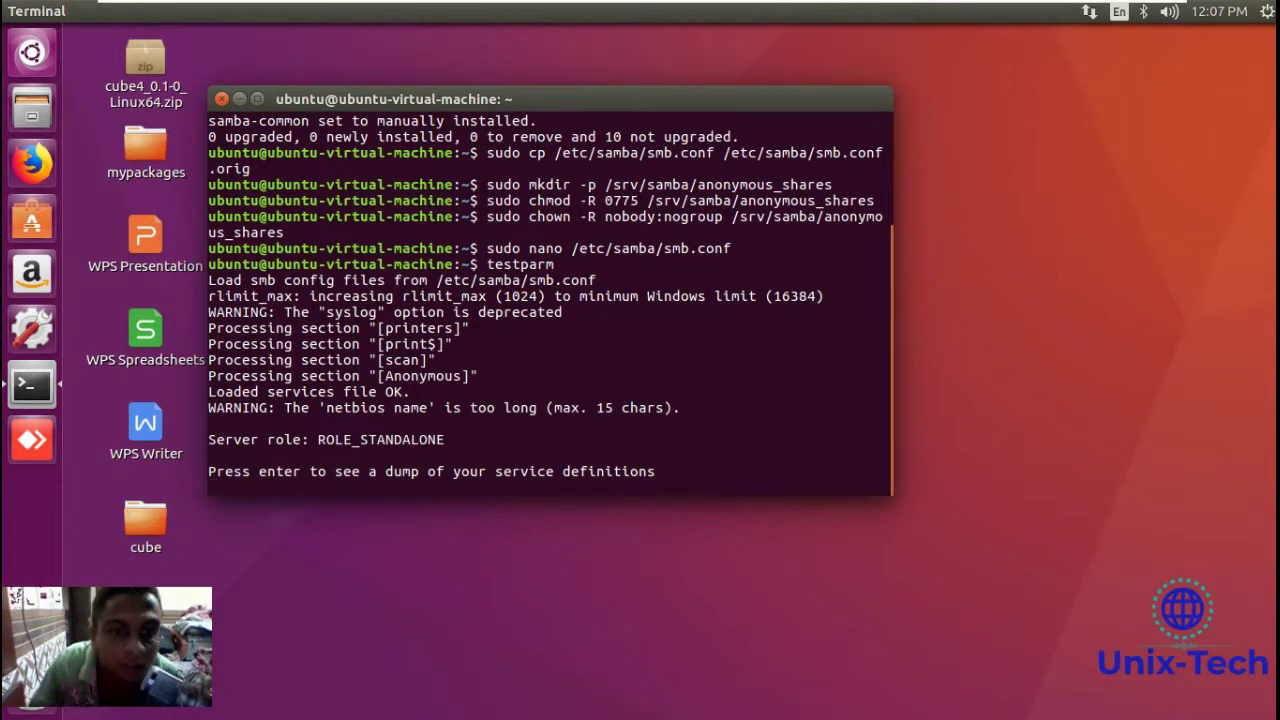
pyautogui.press('Return')
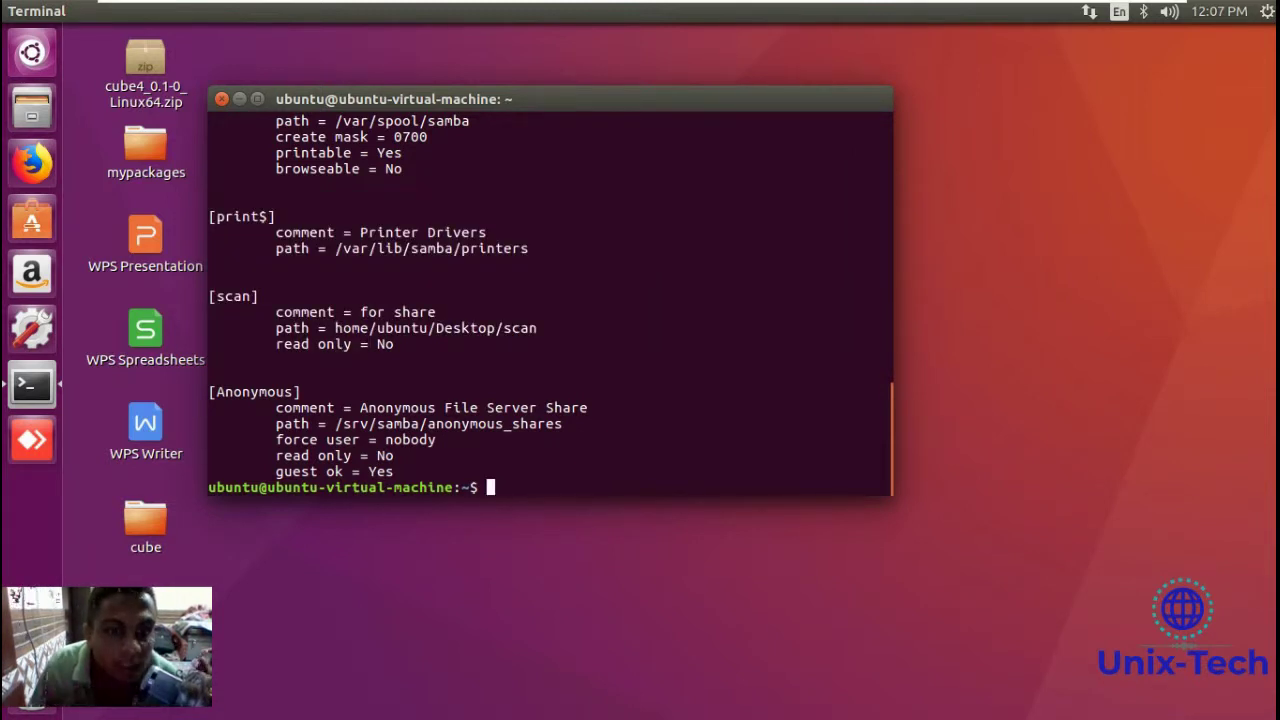
pyautogui.moveTo(880, 471); pyautogui.dragTo(259, 391)
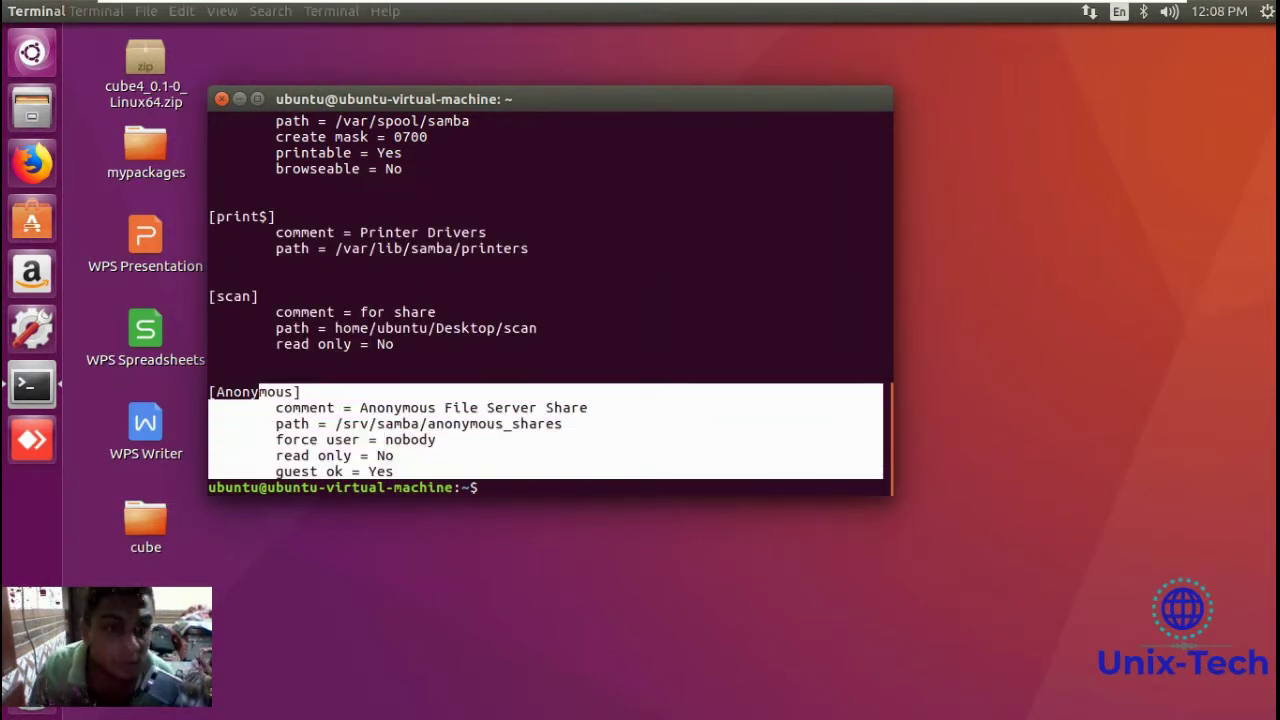
pyautogui.moveTo(728, 5)
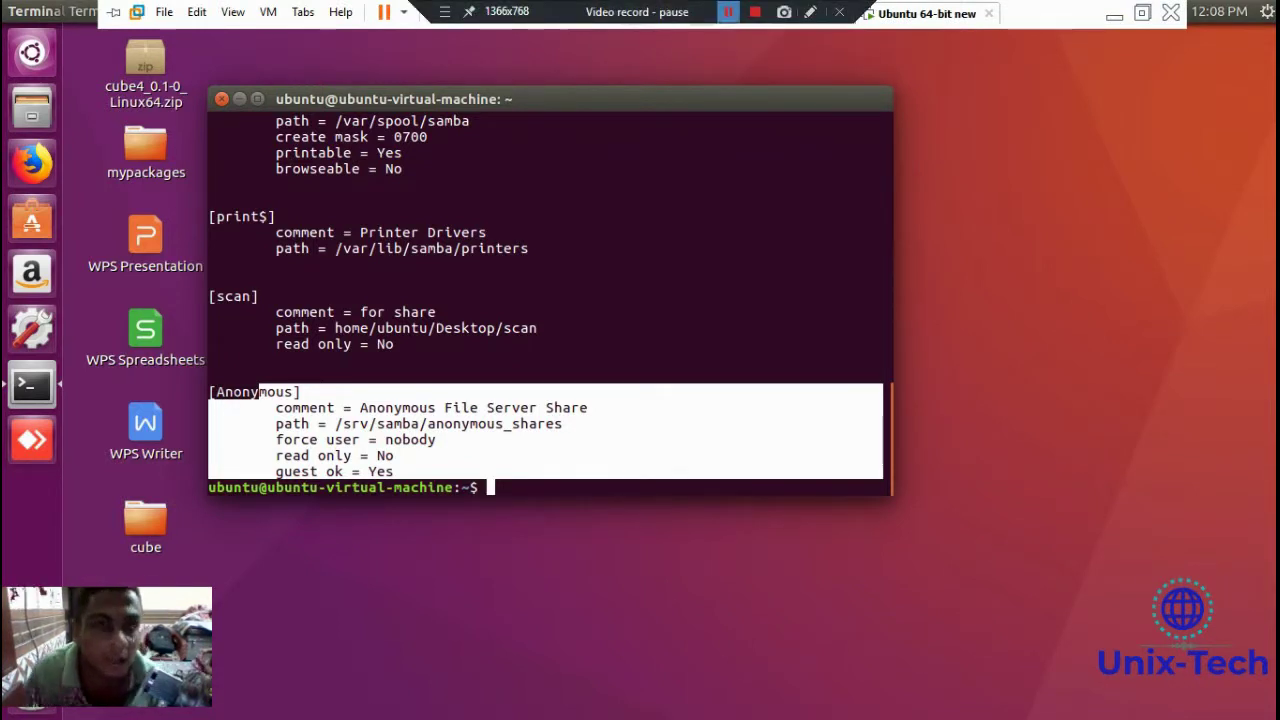
pyautogui.click(728, 12)
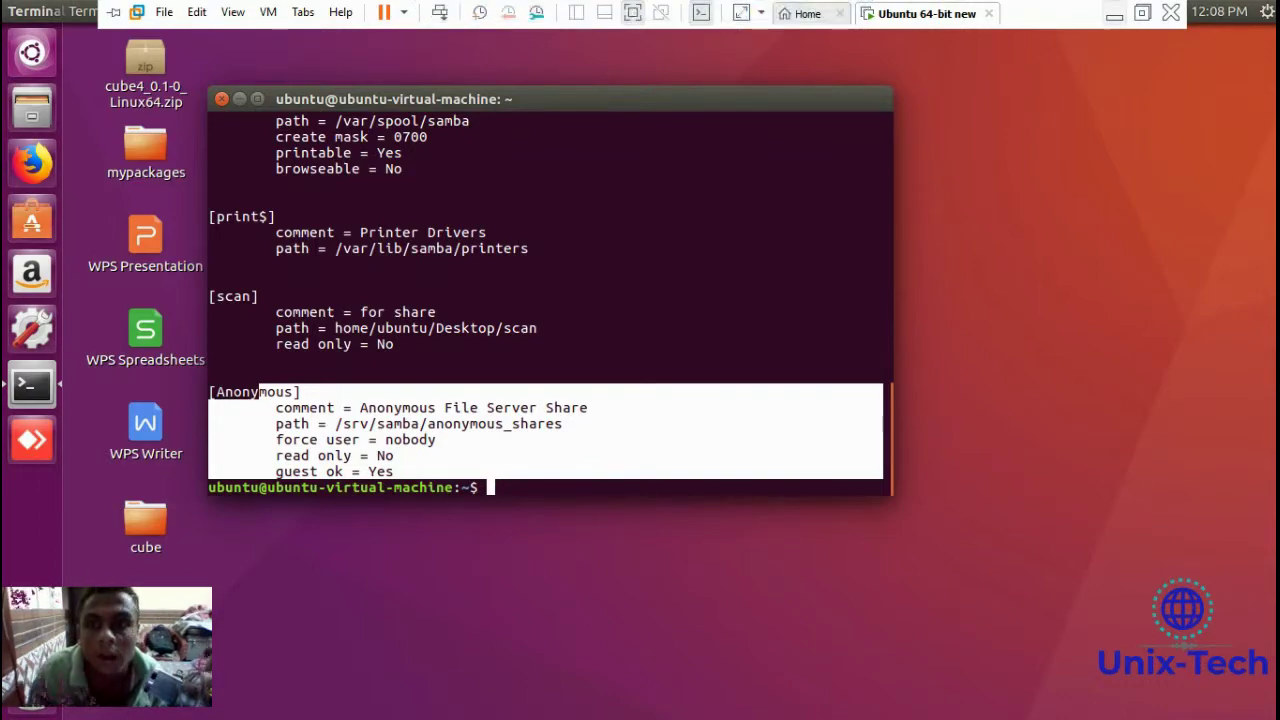
# Copy "sudo systemctl restart smbd" from the Word guide and run it in the Ubuntu terminal.
pyautogui.click(1114, 13)
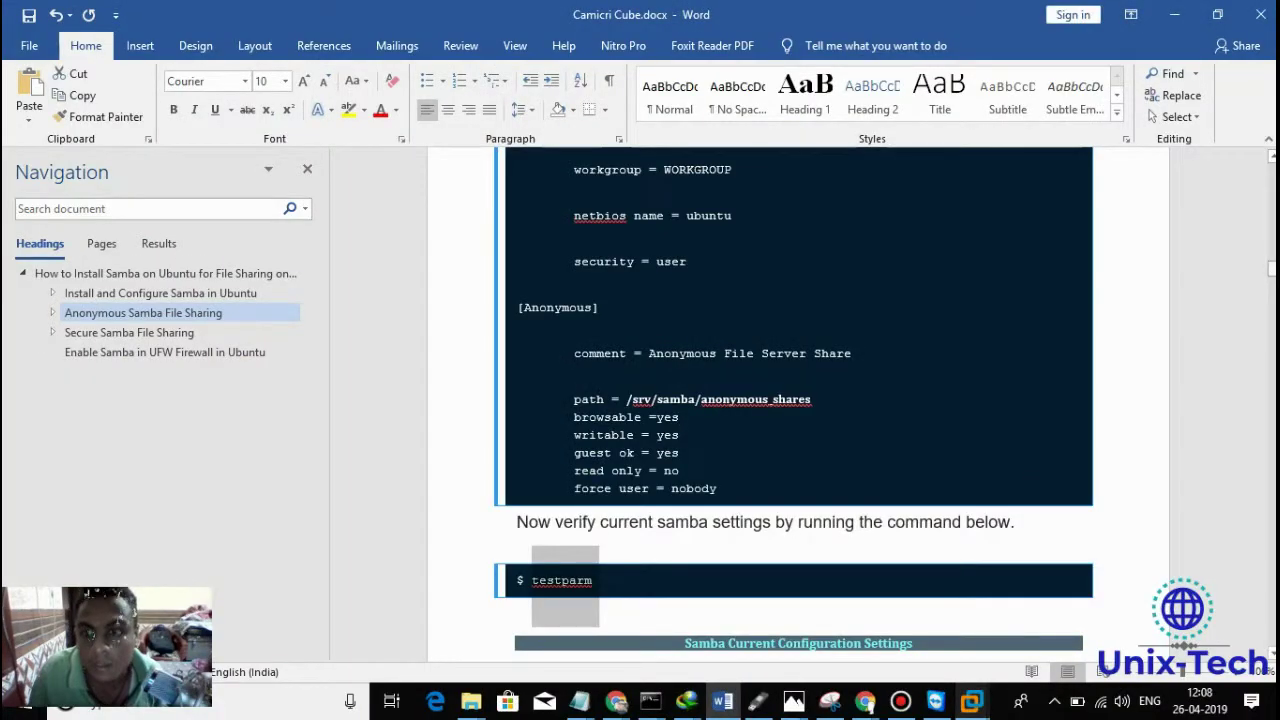
pyautogui.moveTo(1272, 268); pyautogui.dragTo(1272, 357)
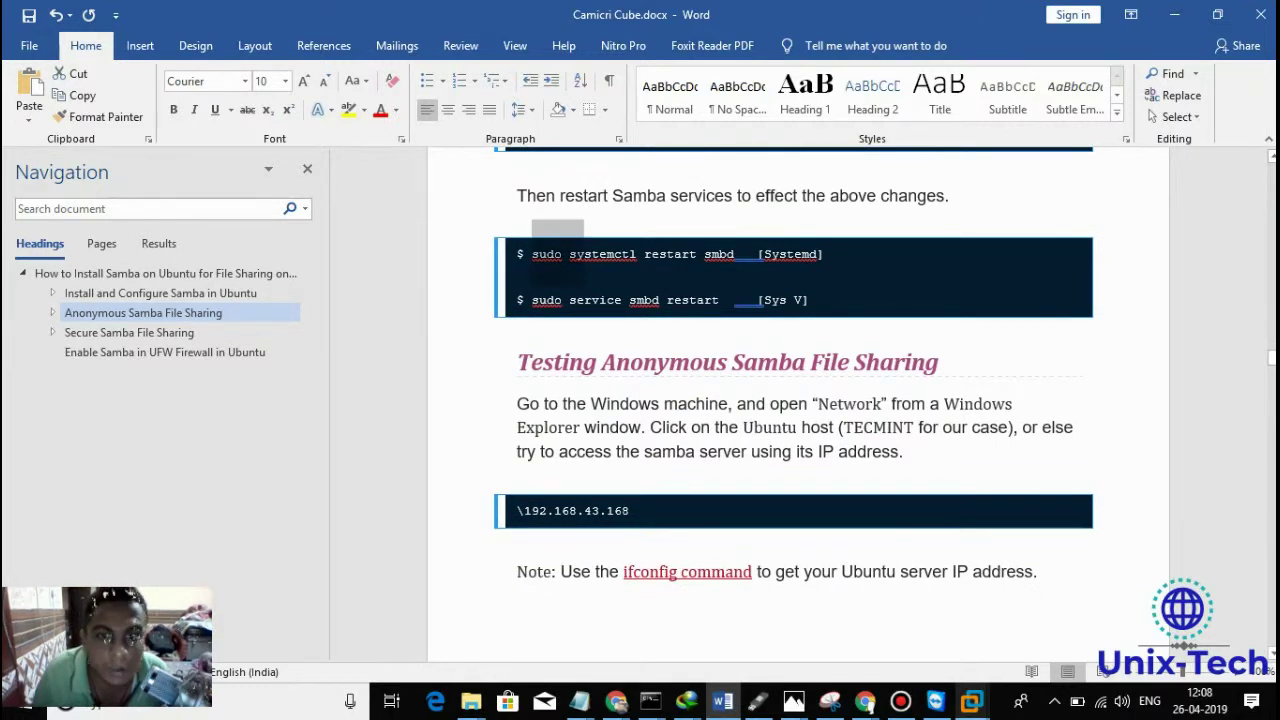
pyautogui.moveTo(757, 256); pyautogui.dragTo(532, 256)
pyautogui.rightClick(736, 257)
pyautogui.press('Escape')
pyautogui.rightClick(538, 262)
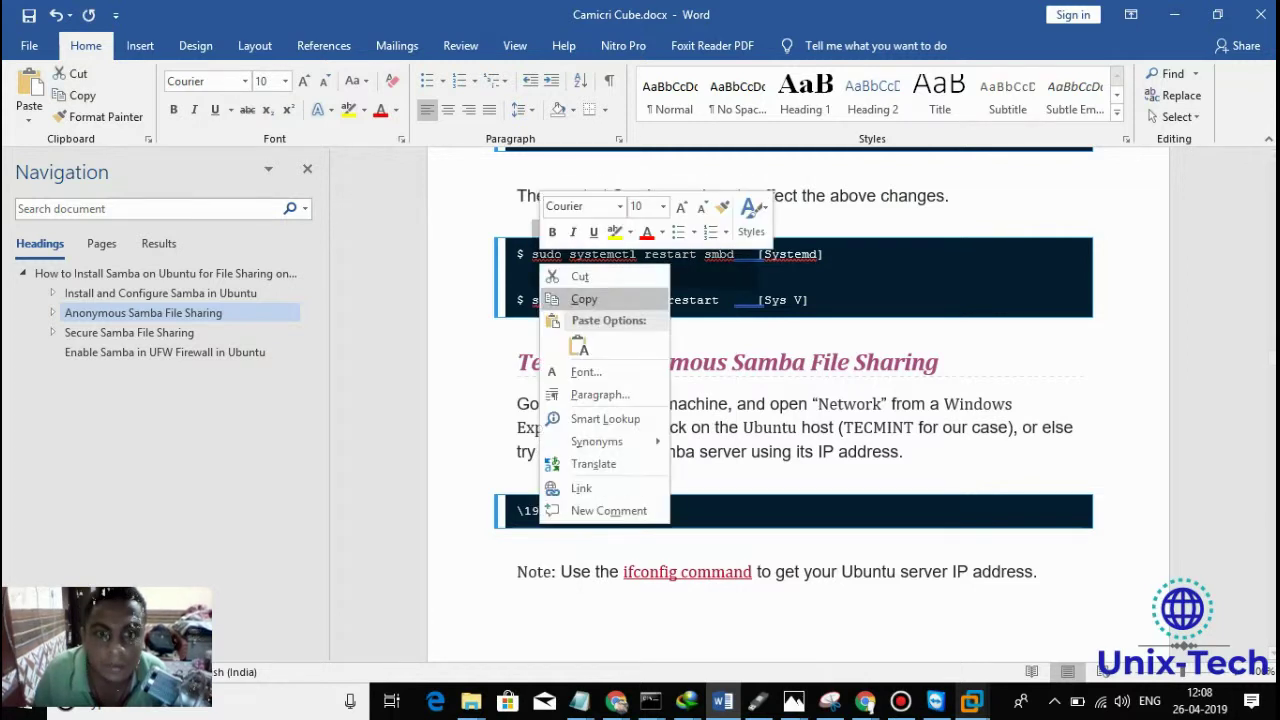
pyautogui.click(584, 299)
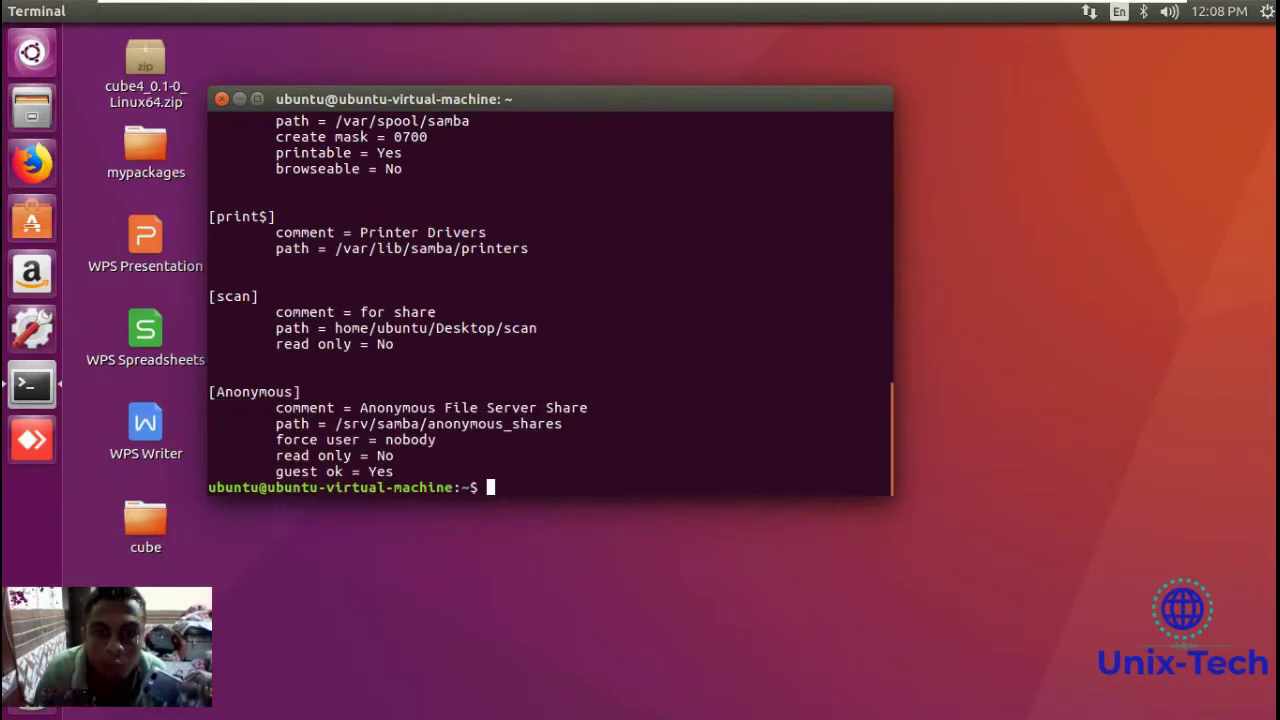
pyautogui.rightClick(663, 305)
pyautogui.click(700, 366)
pyautogui.press('Return')
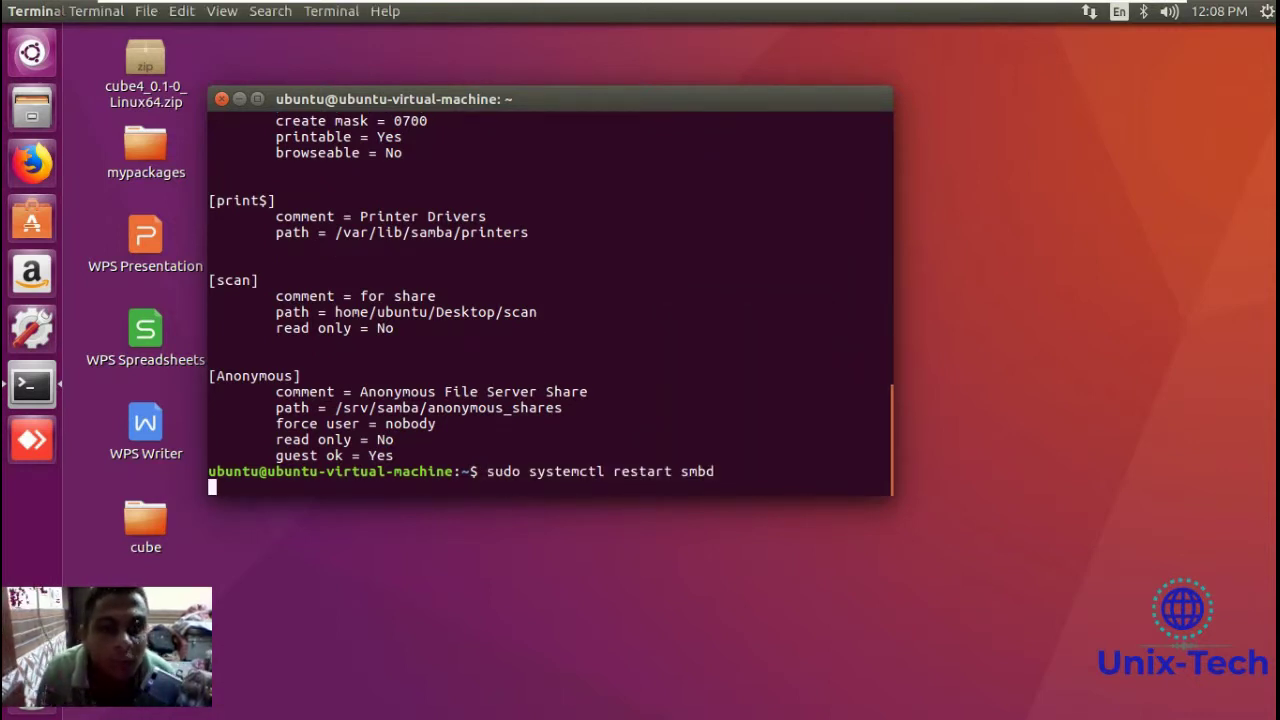
# Copy "sudo service smbd restart" from the Word guide and run it in the Ubuntu terminal.
pyautogui.click(1115, 8)
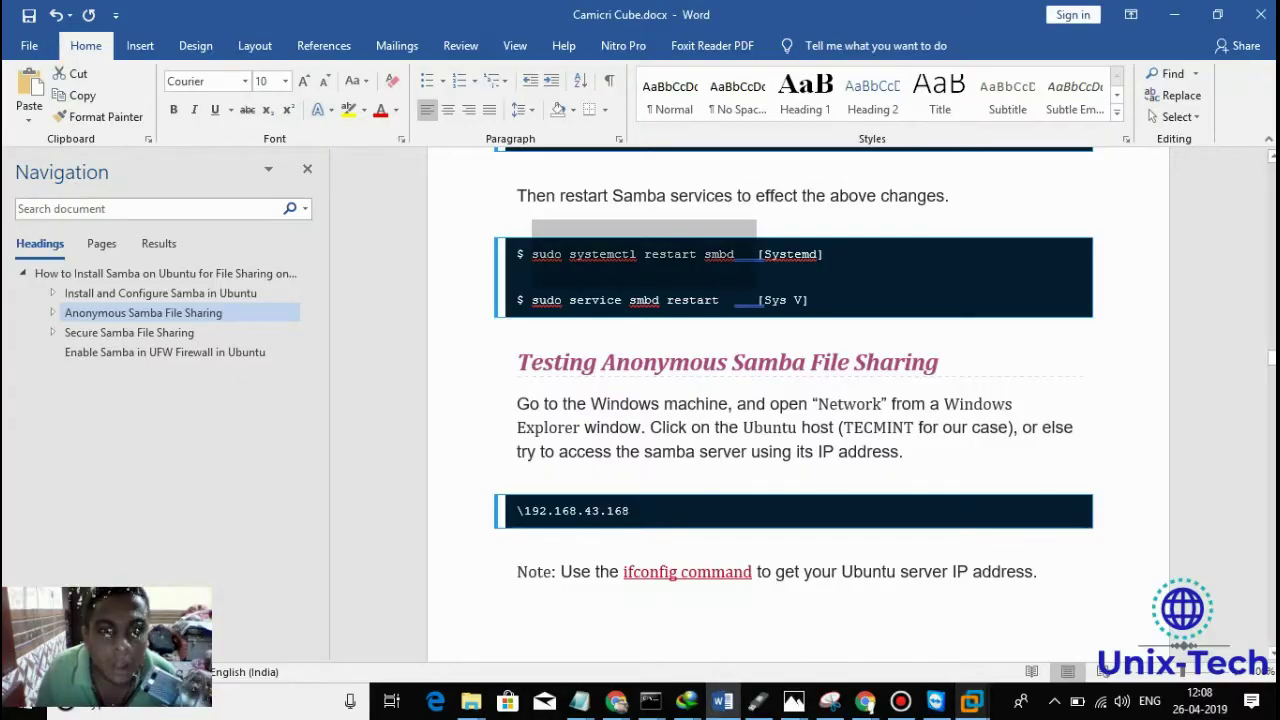
pyautogui.click(540, 300)
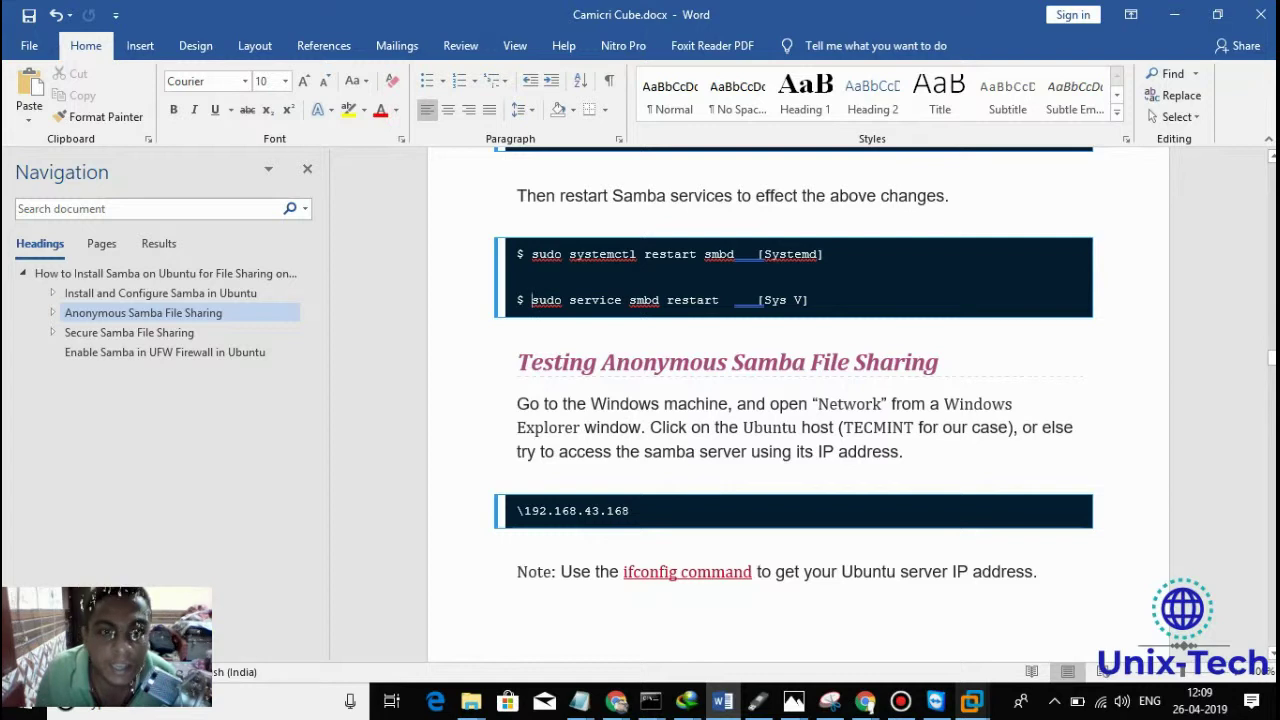
pyautogui.moveTo(531, 300); pyautogui.dragTo(720, 300)
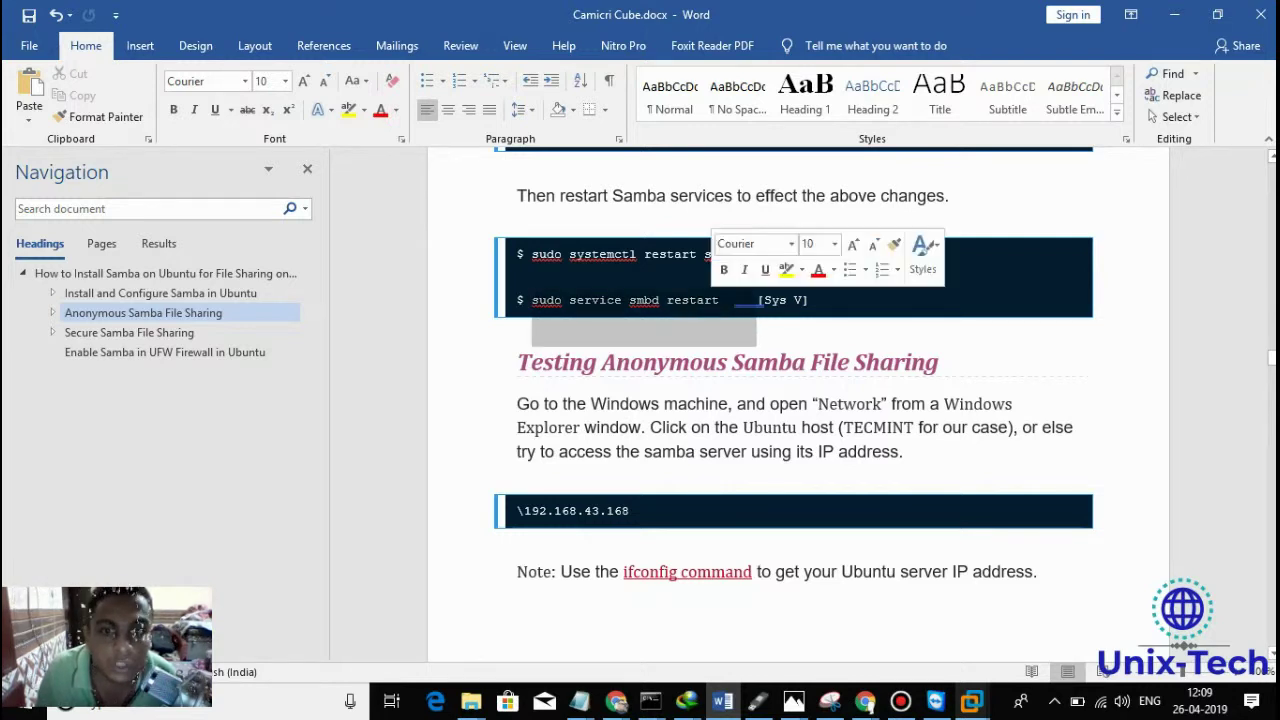
pyautogui.rightClick(714, 300)
pyautogui.click(745, 334)
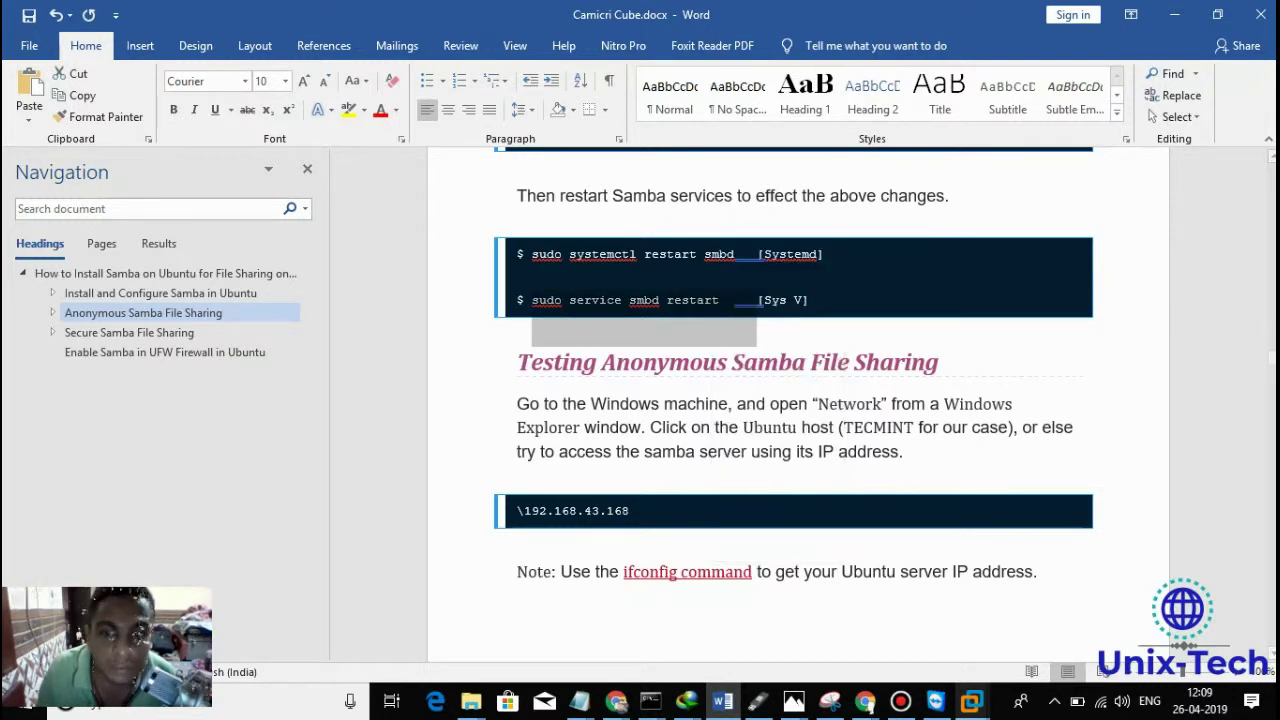
pyautogui.moveTo(972, 702)
pyautogui.click(1048, 652)
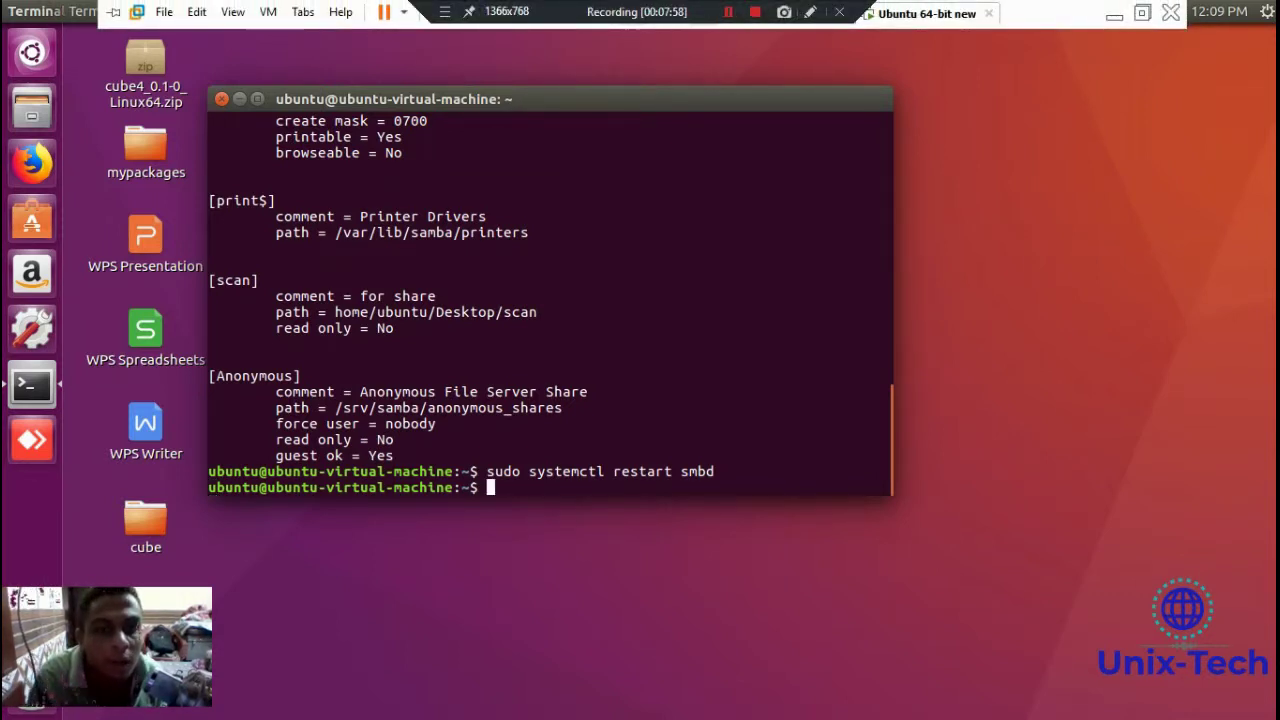
pyautogui.rightClick(642, 291)
pyautogui.click(682, 350)
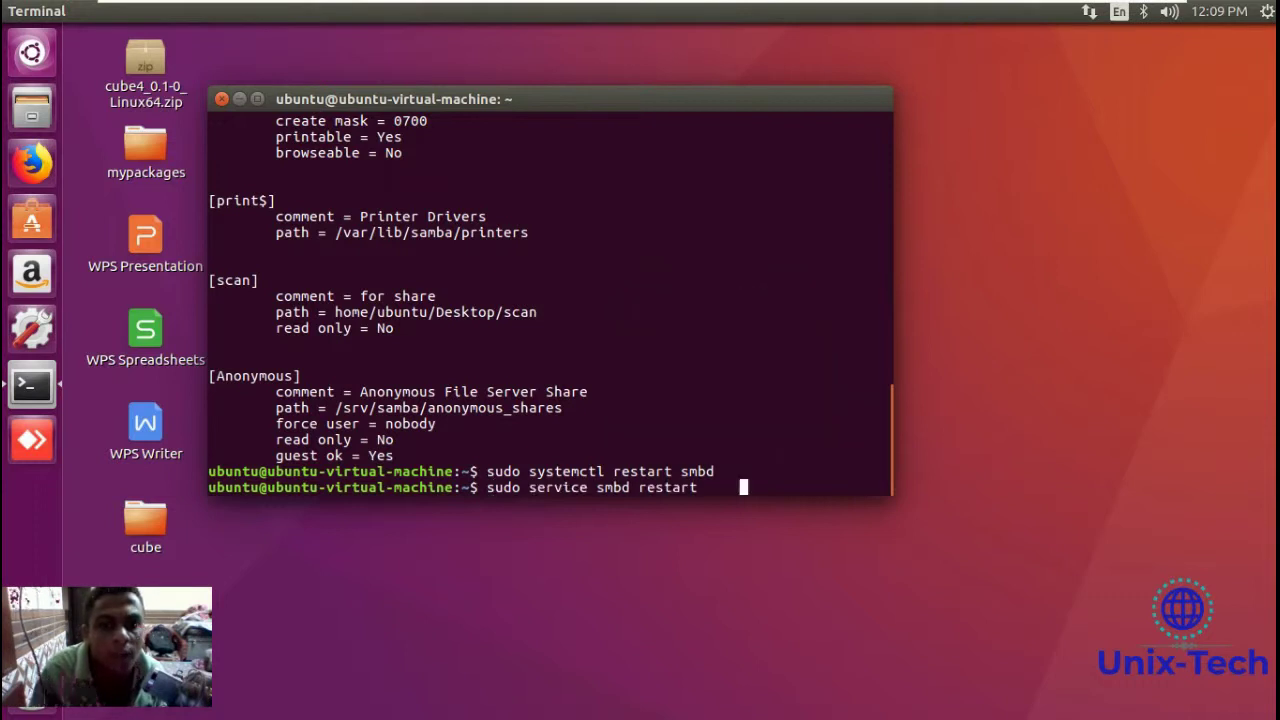
pyautogui.press('Return')
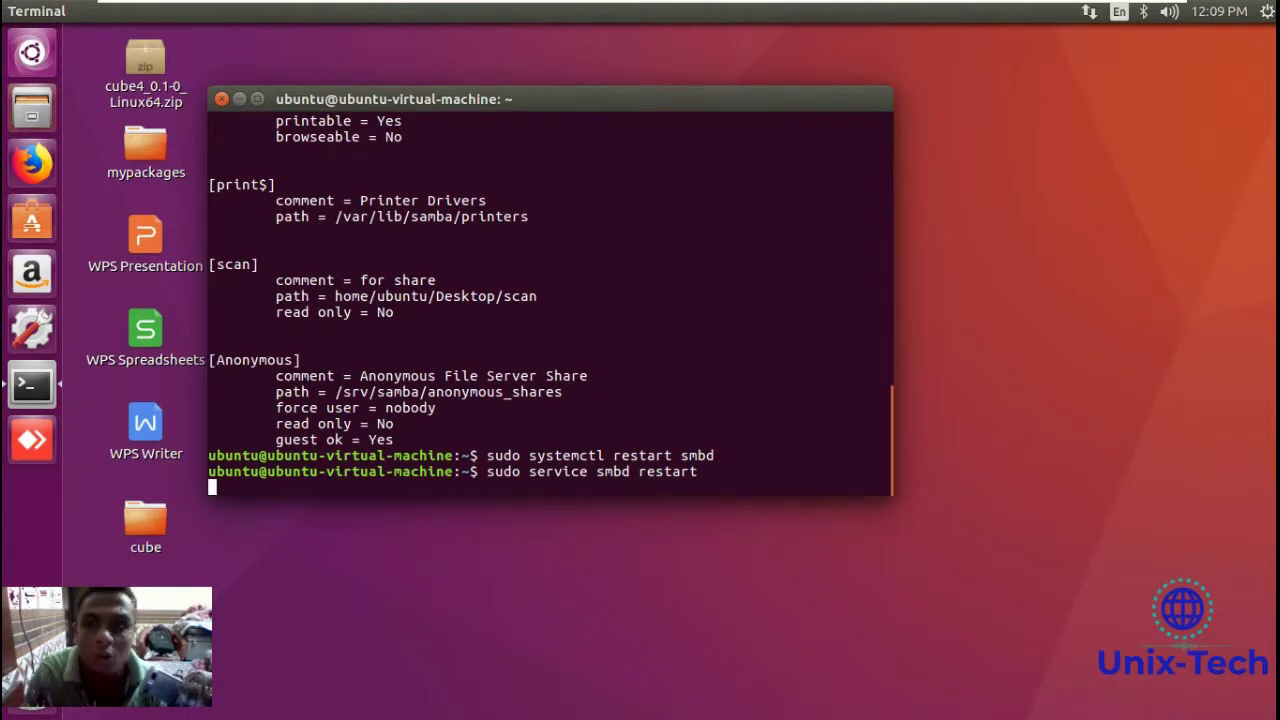
# Copy the Ubuntu machine's IPv4 address from the network connection information and switch back to the Word guide.
pyautogui.click(32, 108)
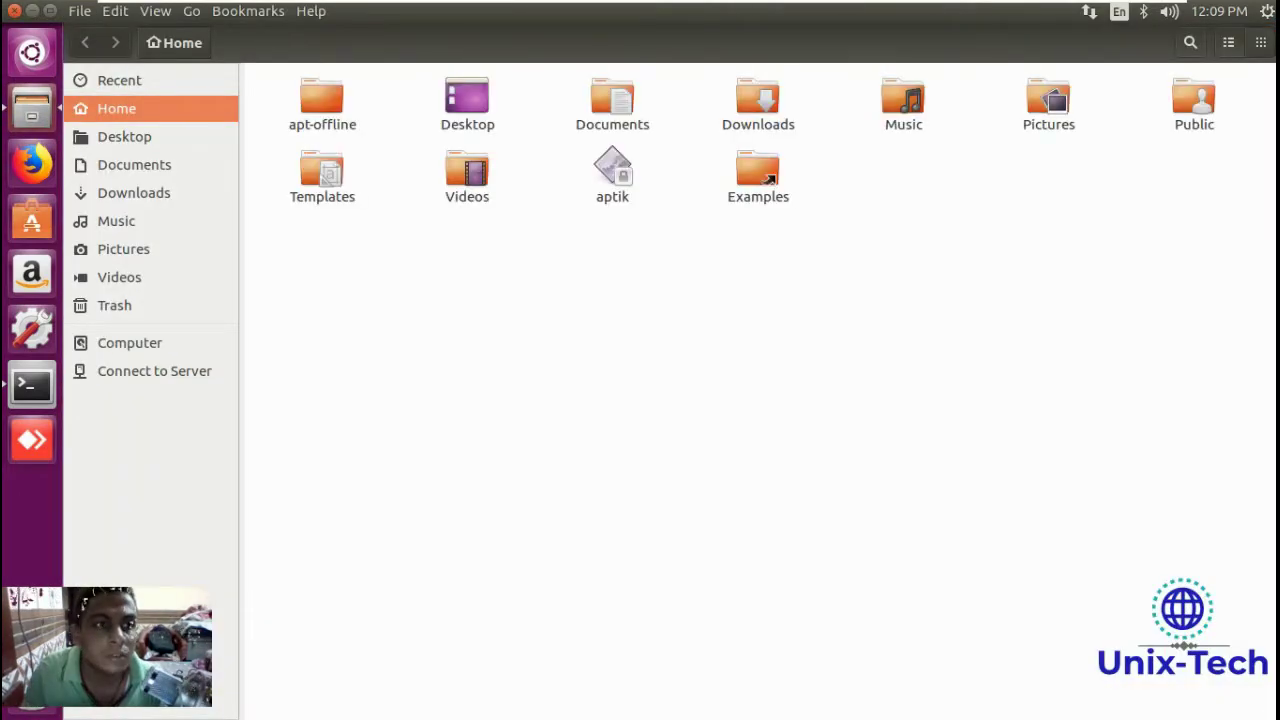
pyautogui.click(14, 11)
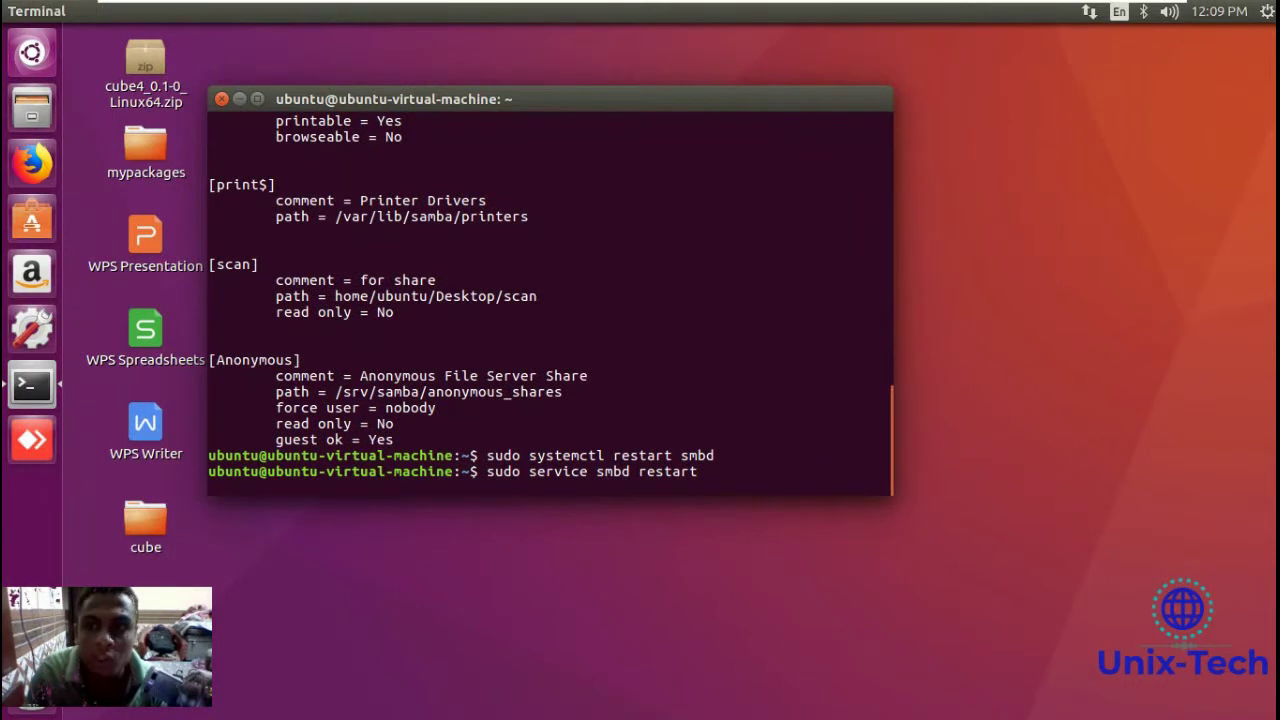
pyautogui.click(1089, 11)
pyautogui.press('Down')
pyautogui.press('Up')
pyautogui.press('Up')
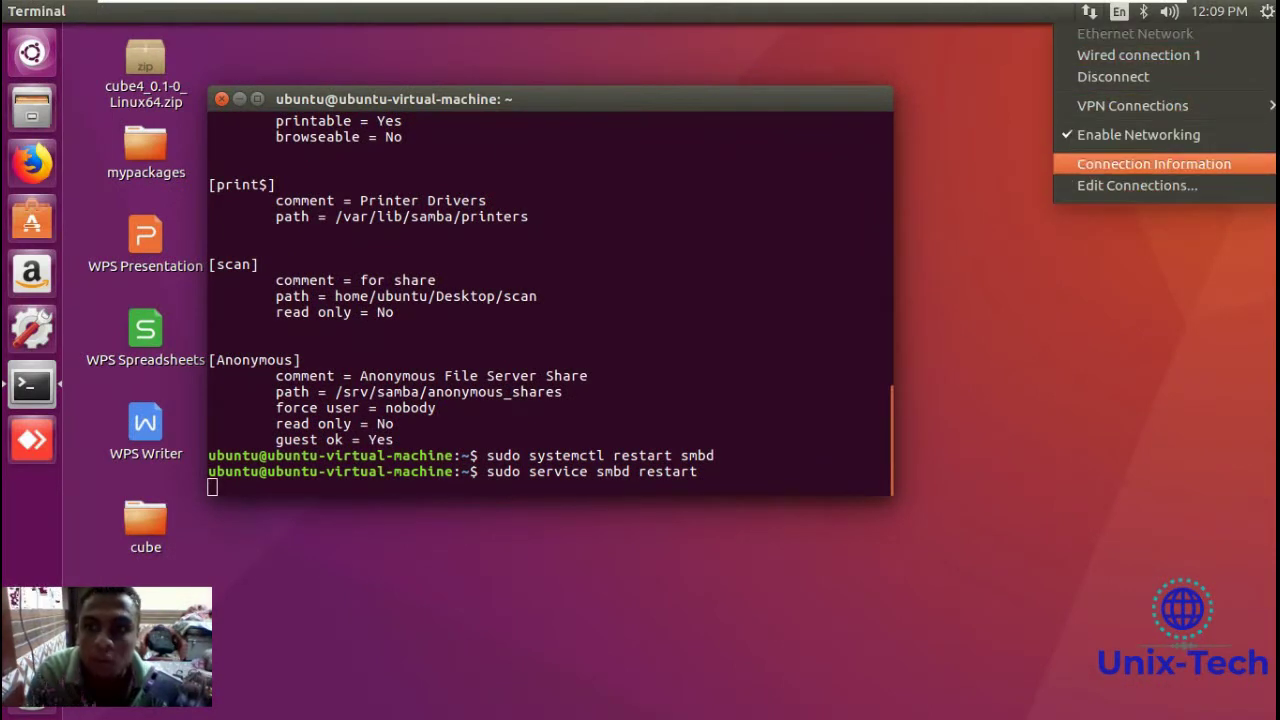
pyautogui.press('Return')
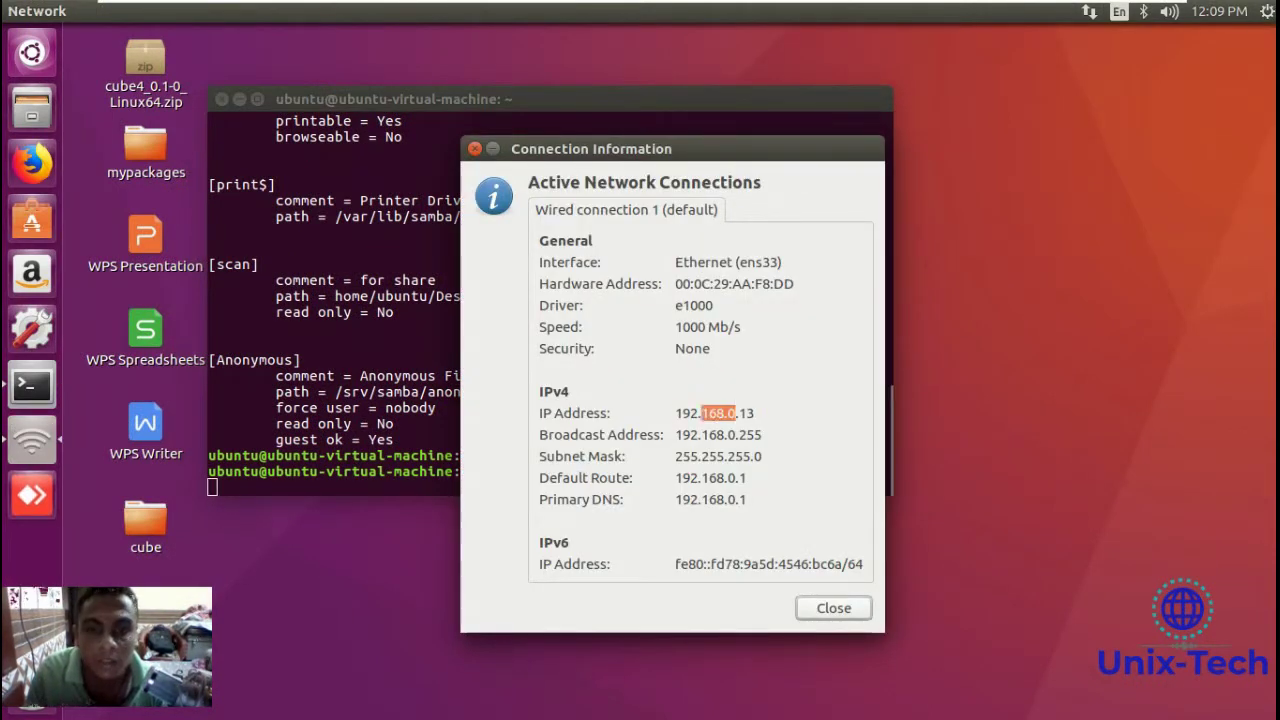
pyautogui.tripleClick(712, 413)
pyautogui.rightClick(729, 420)
pyautogui.click(770, 453)
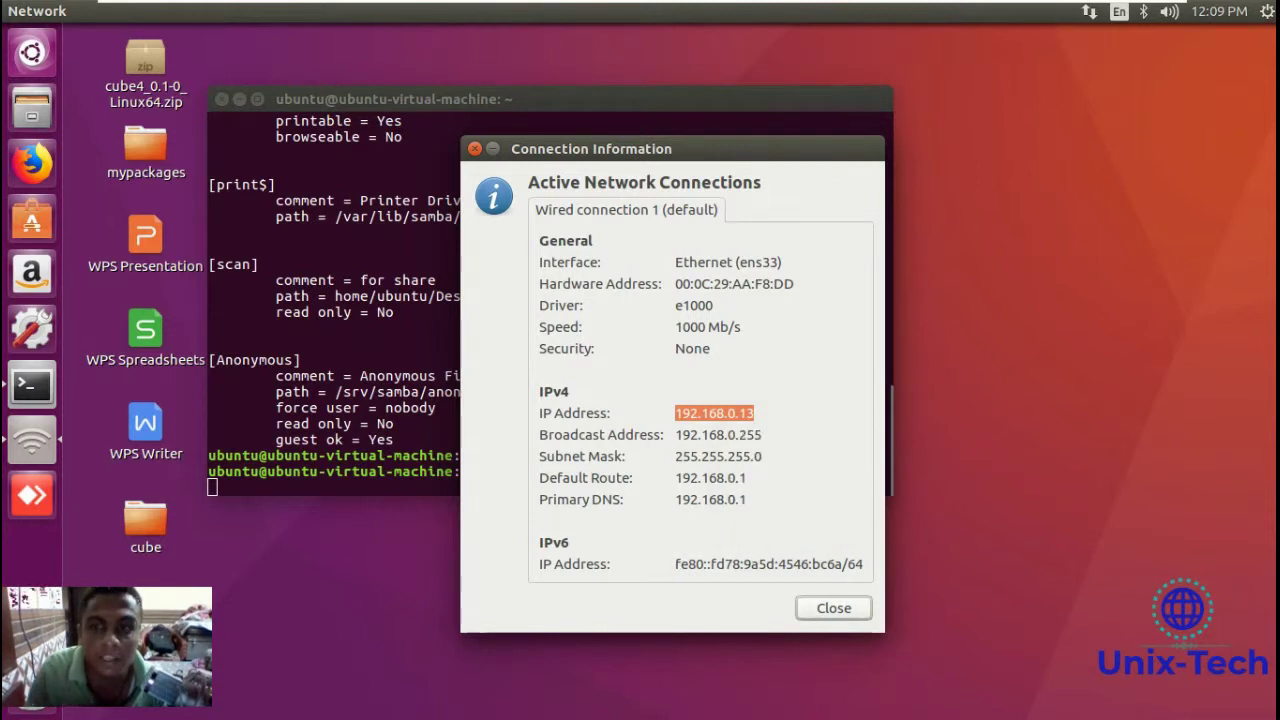
pyautogui.press('Return')
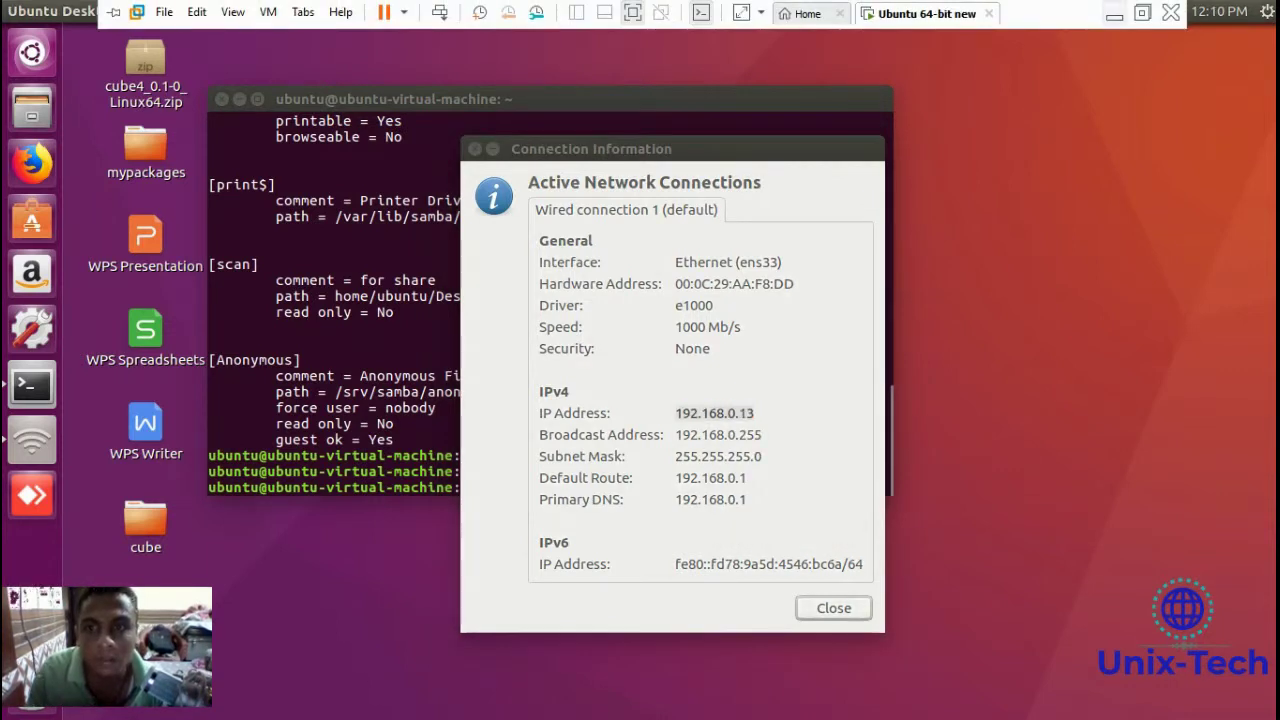
pyautogui.click(1105, 6)
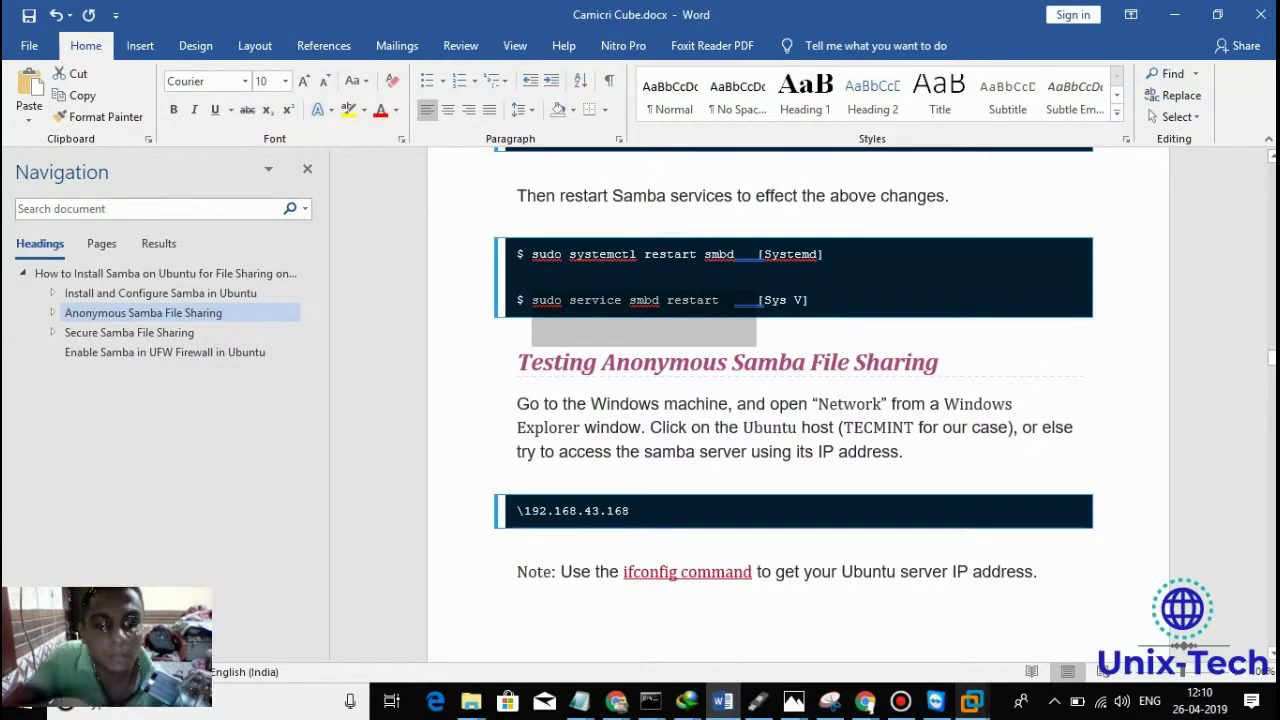
# Open the network location \\192.168.0.13 from the Windows Run dialog and enter the Anonymous share.
pyautogui.press('super+r')
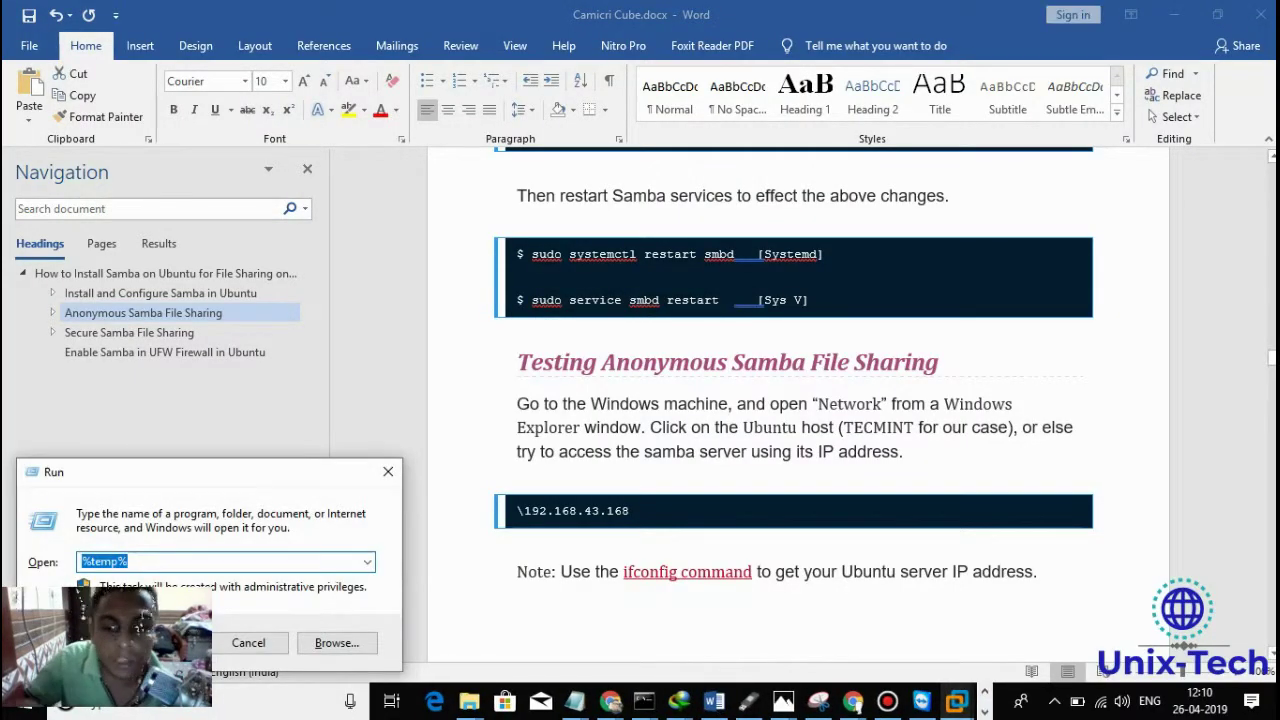
pyautogui.write('\\\\')
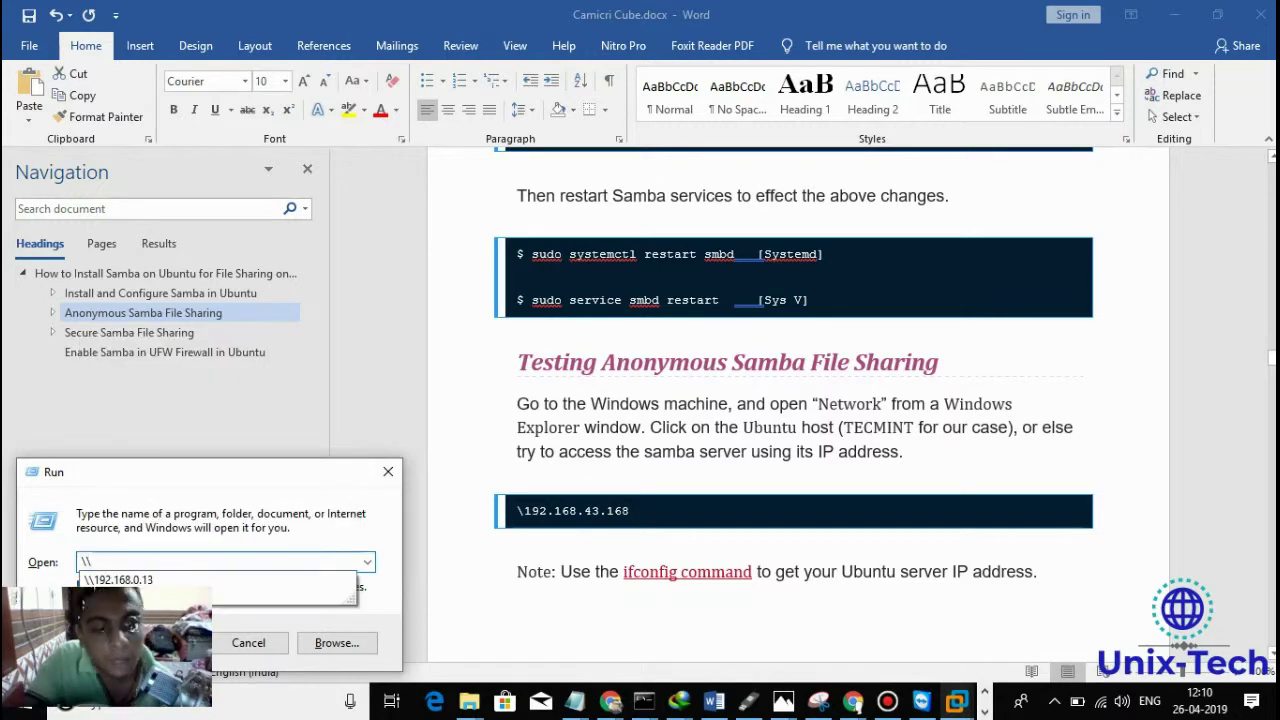
pyautogui.press('Down')
pyautogui.press('Return')
pyautogui.press('Return')
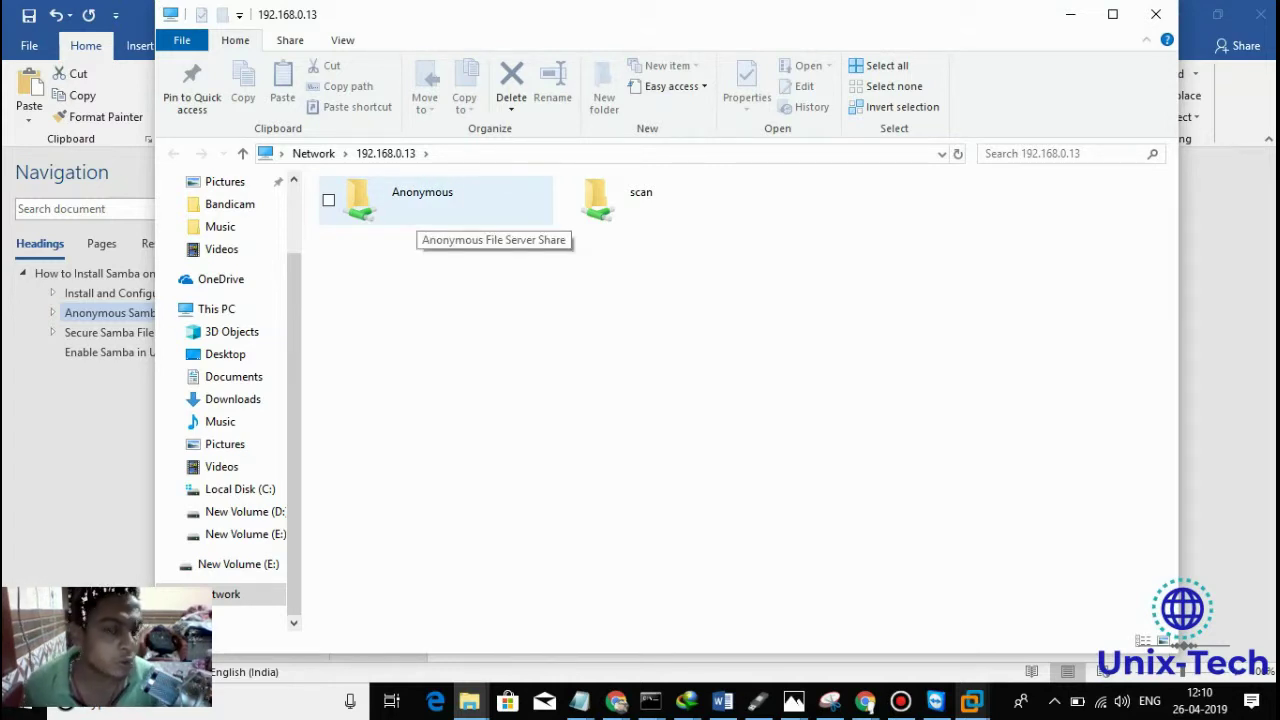
pyautogui.doubleClick(420, 205)
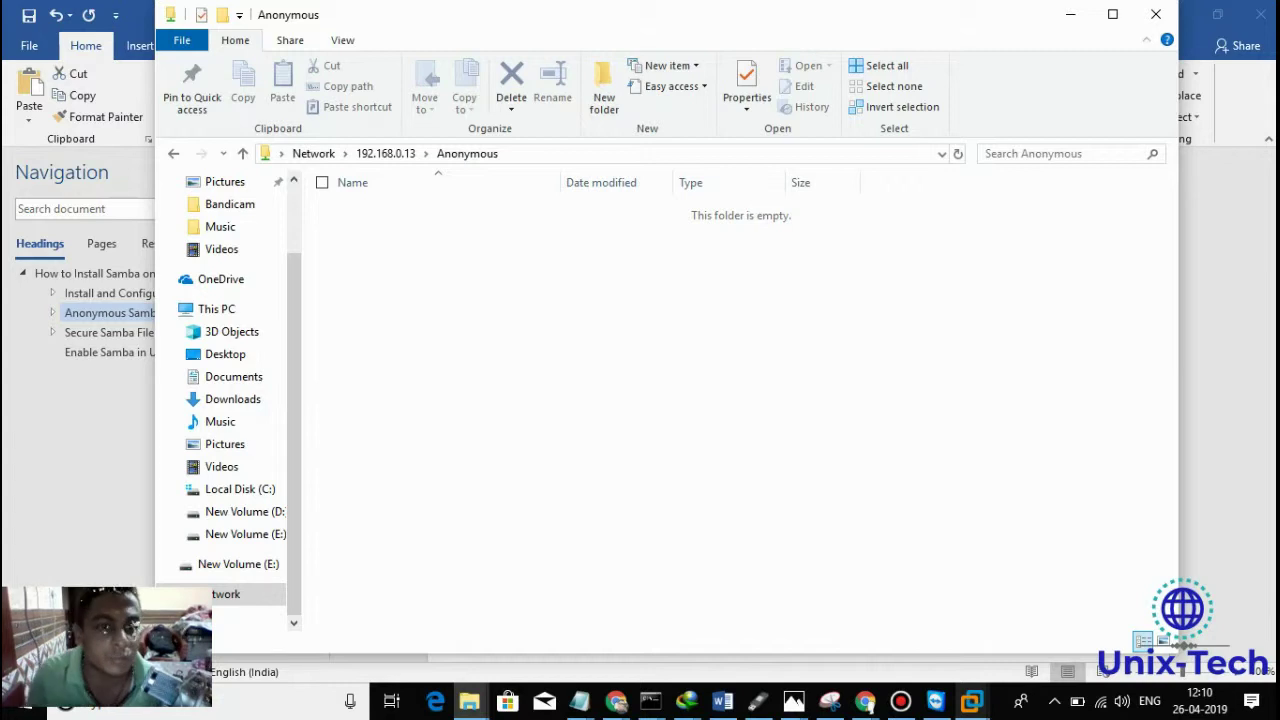
# Create four new folders with default names in the Anonymous share, check inside the first one, and return to the share.
pyautogui.rightClick(418, 215)
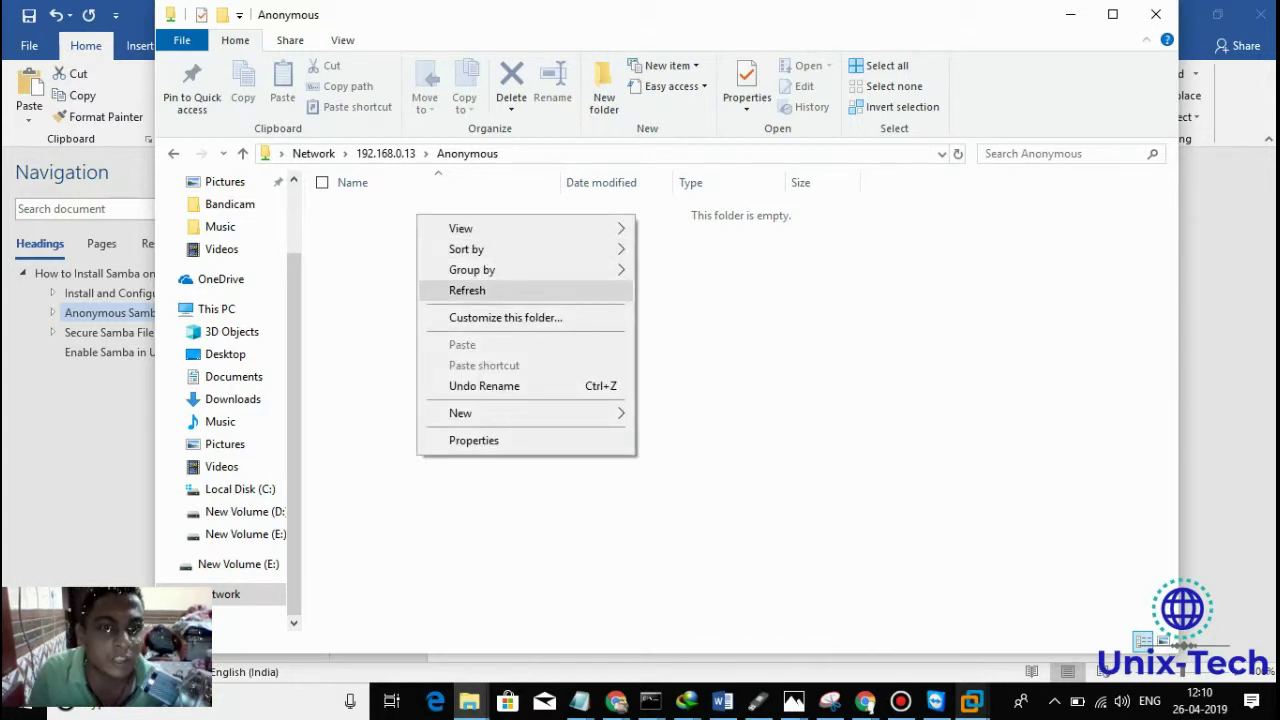
pyautogui.moveTo(470, 413)
pyautogui.press('Escape')
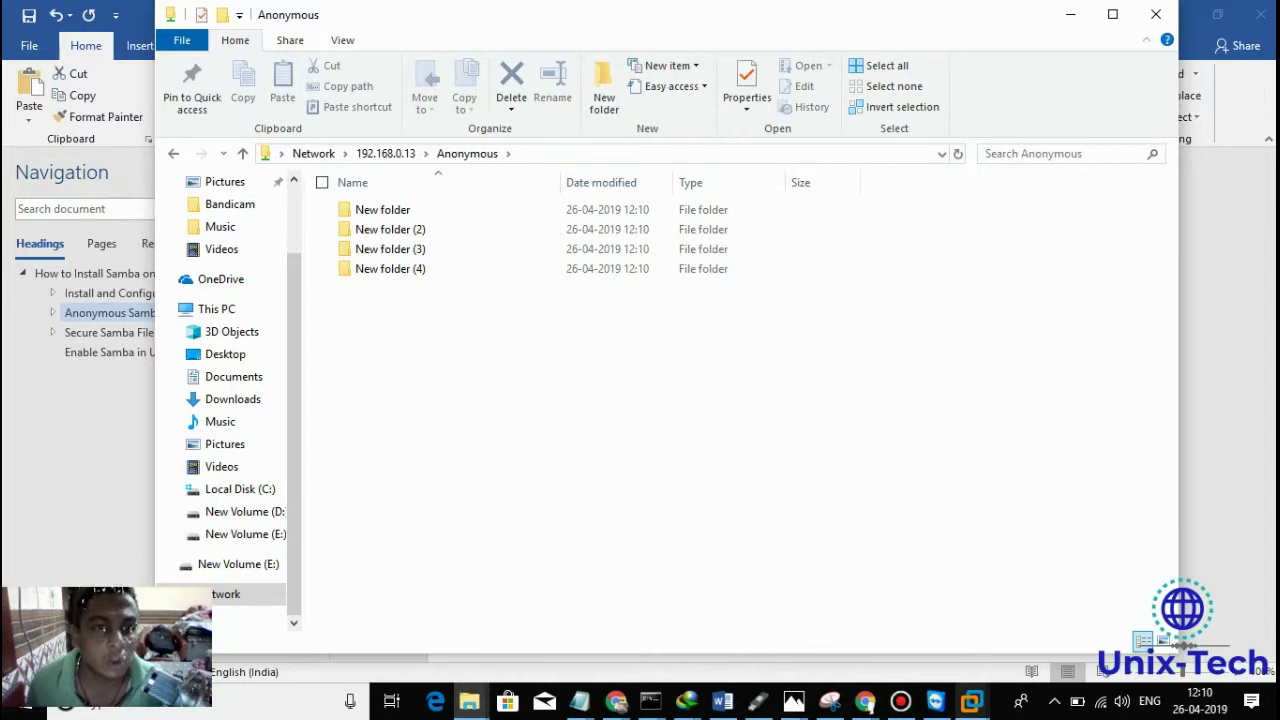
pyautogui.doubleClick(383, 210)
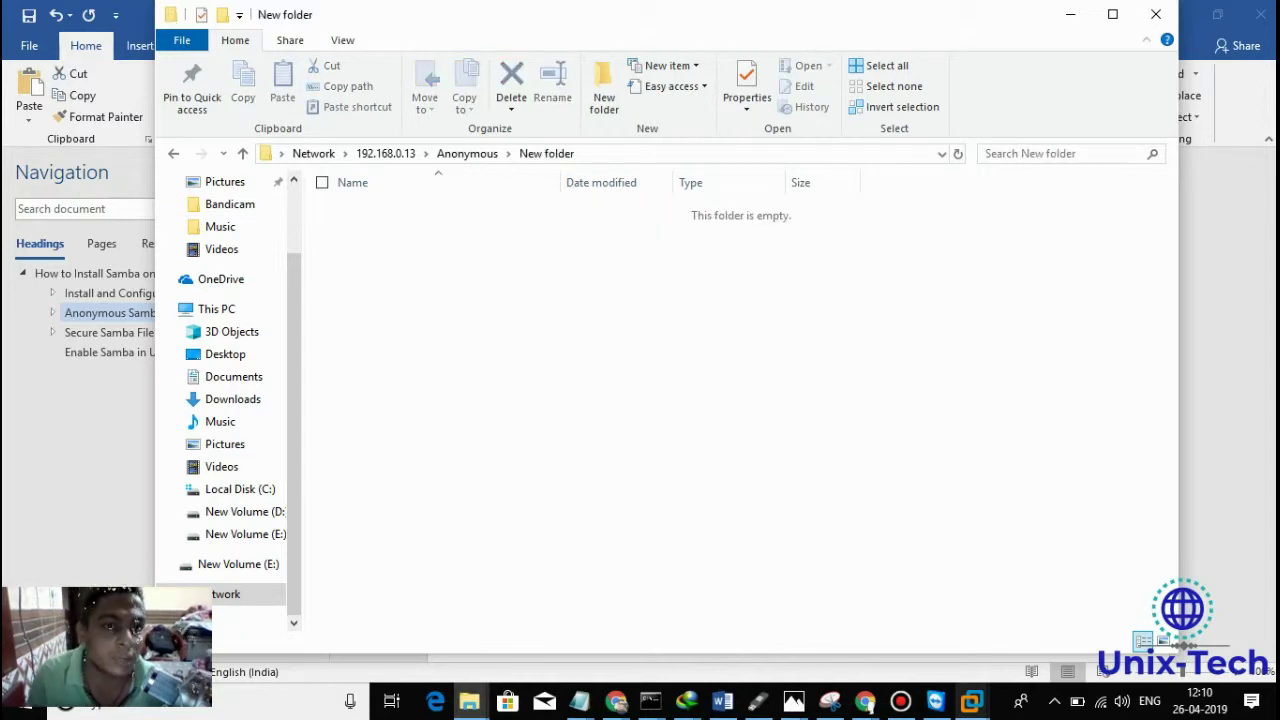
pyautogui.hotkey('alt', 'Left')
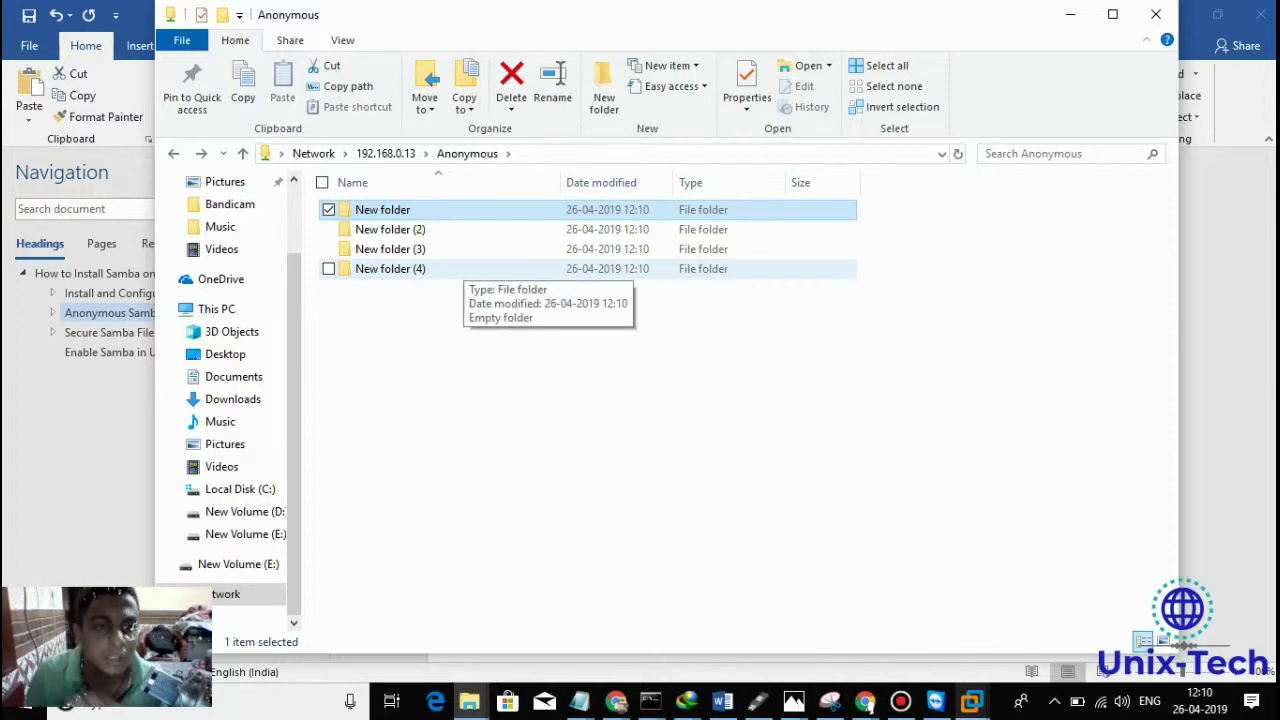
# Switch to the Ubuntu virtual machine and browse to /srv/samba/anonymous_shares in the file manager to check the new folders, opening New folder.
pyautogui.click(972, 702)
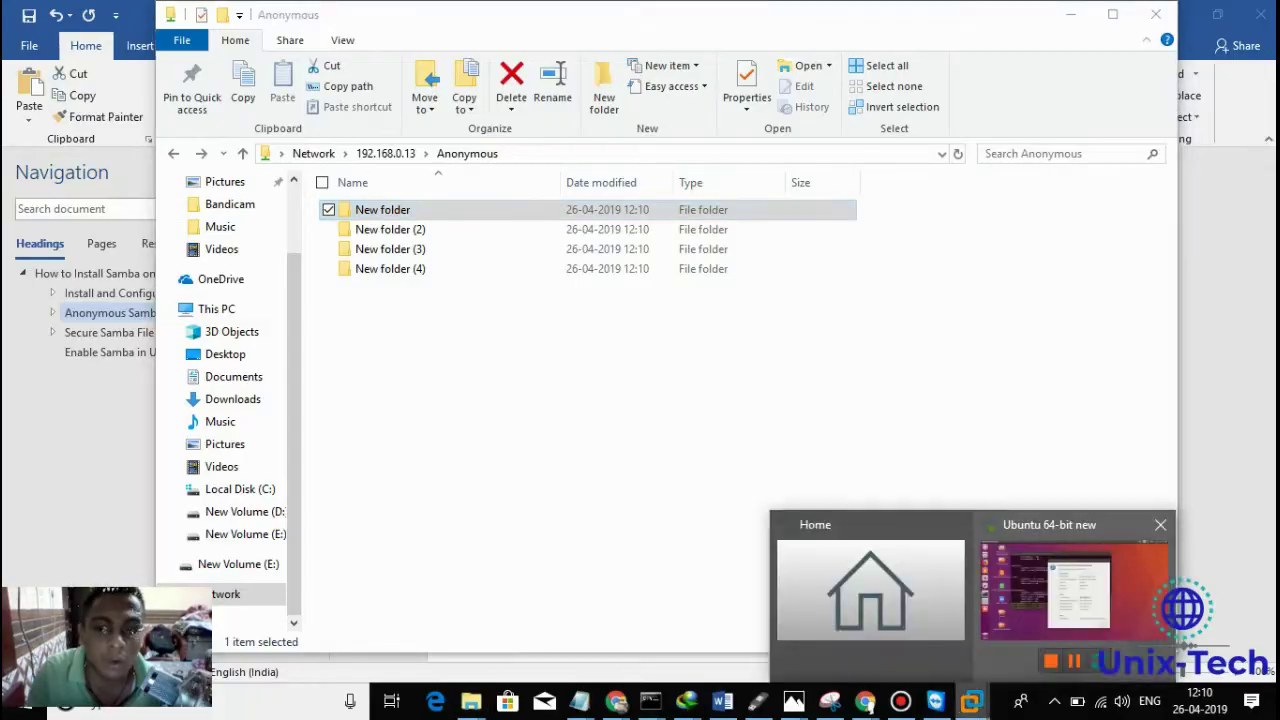
pyautogui.click(1076, 588)
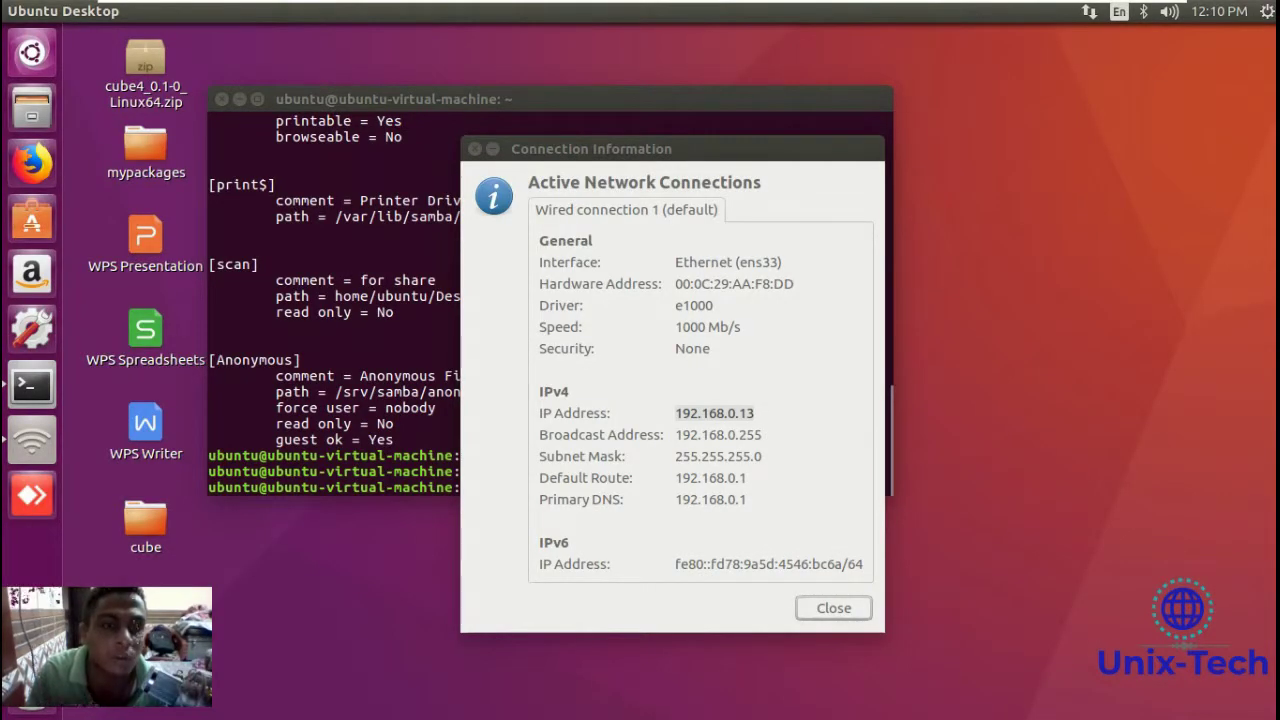
pyautogui.click(360, 340)
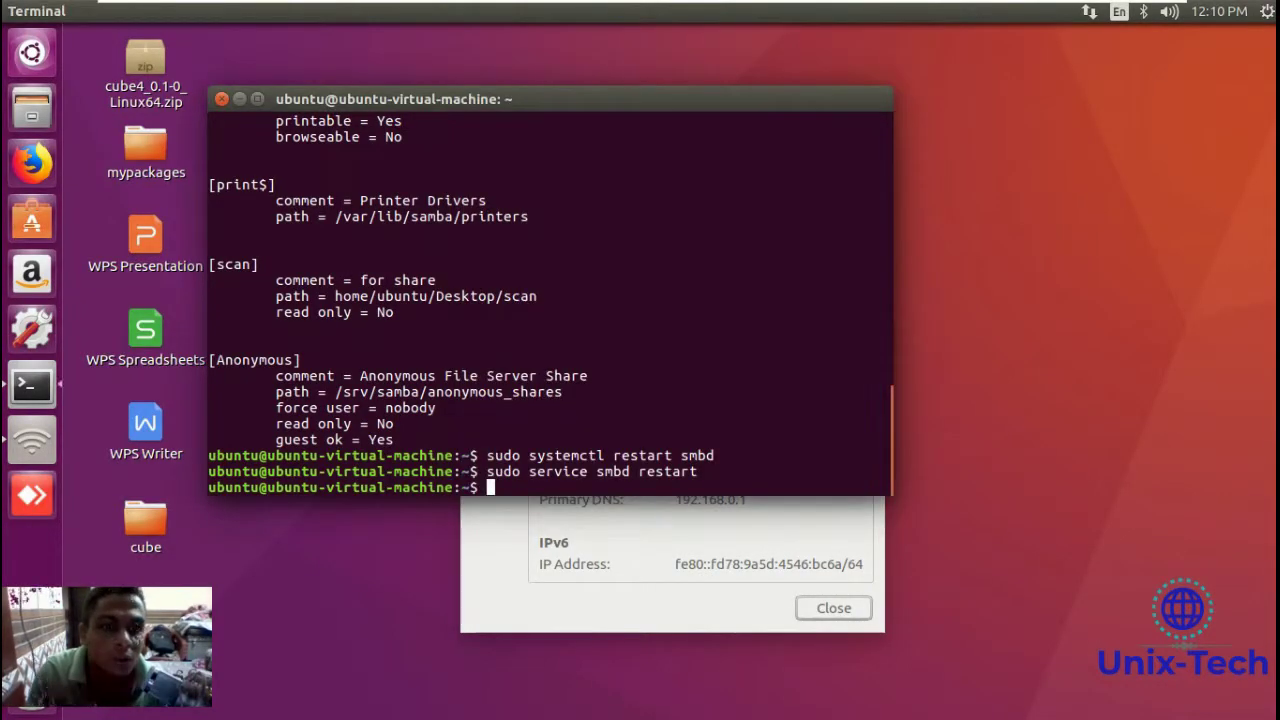
pyautogui.click(32, 108)
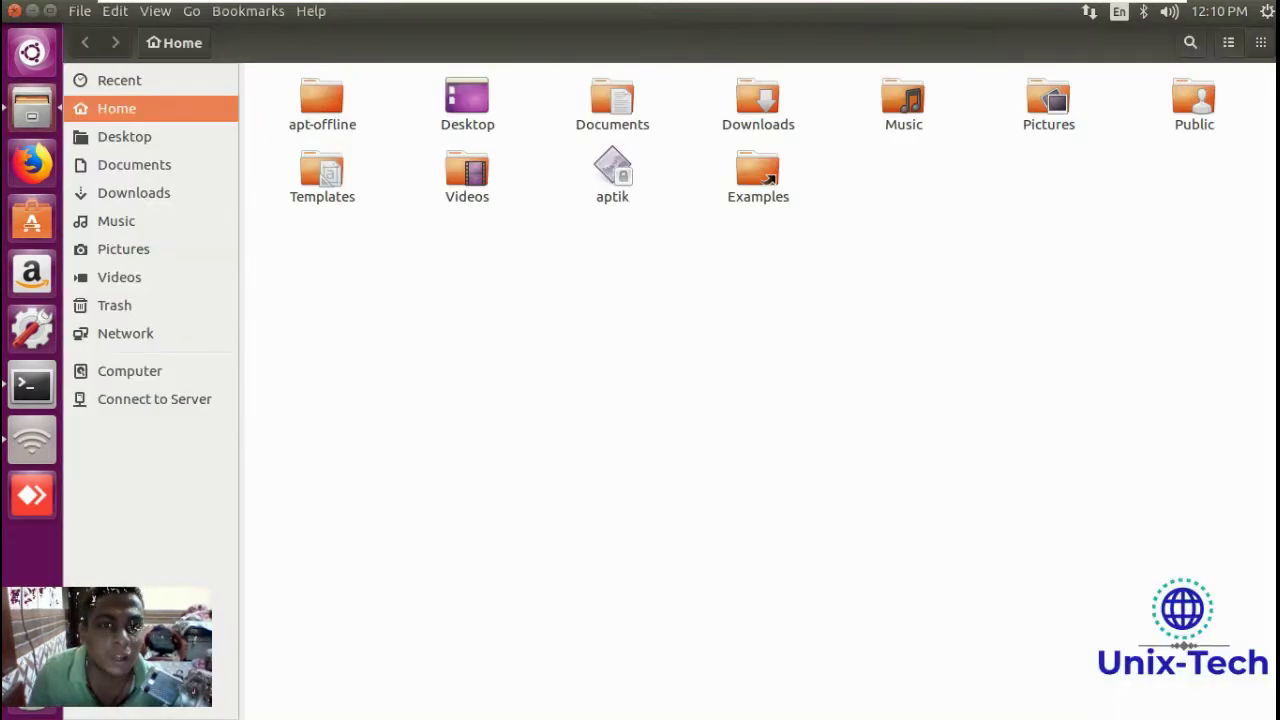
pyautogui.click(130, 371)
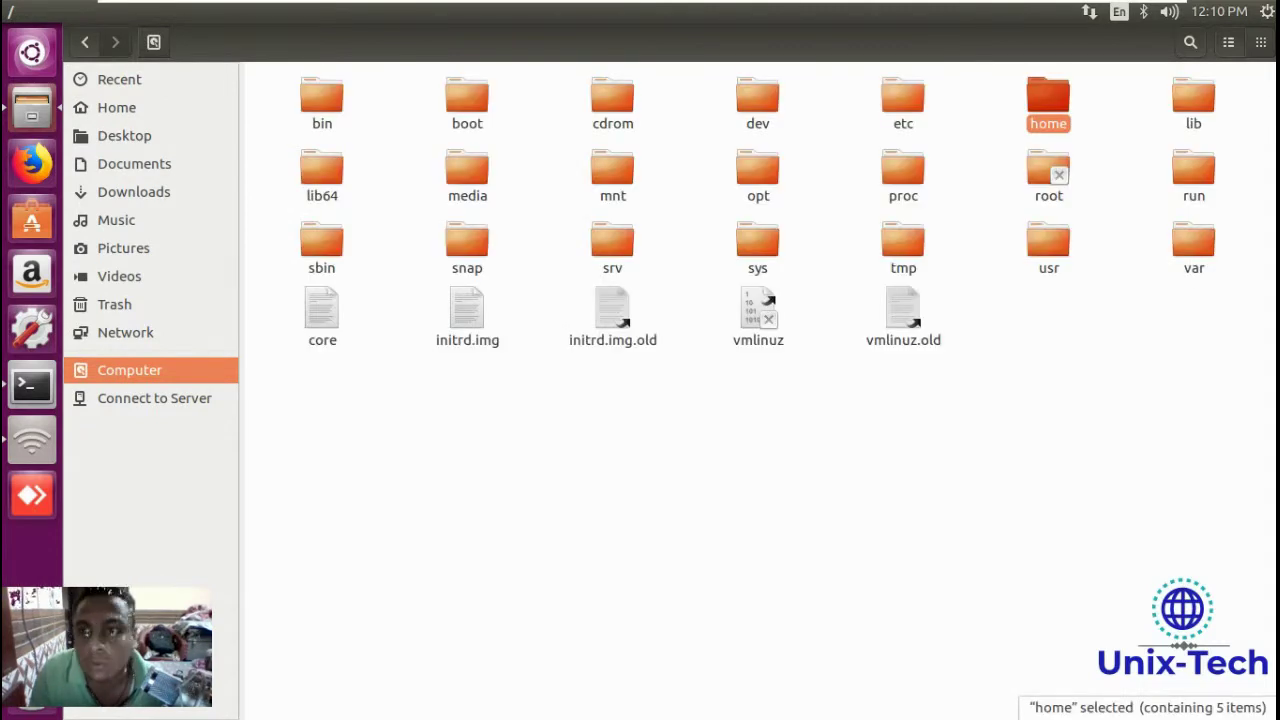
pyautogui.doubleClick(612, 241)
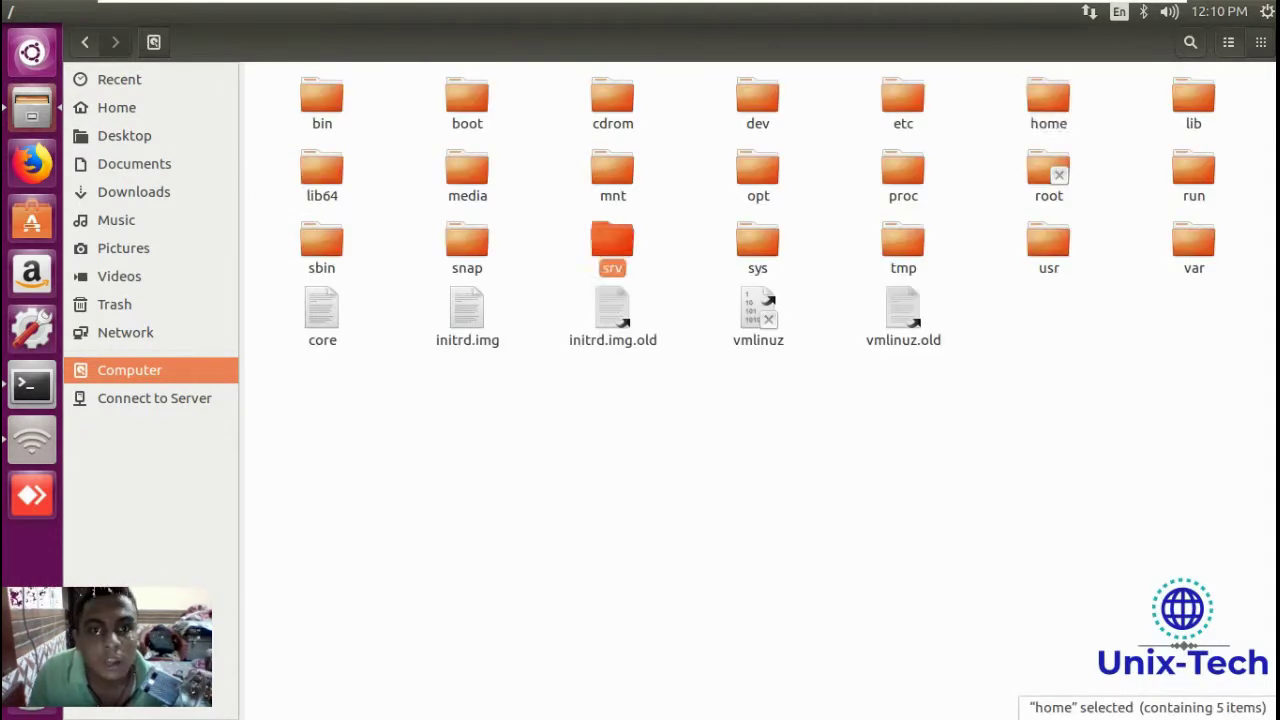
pyautogui.doubleClick(321, 98)
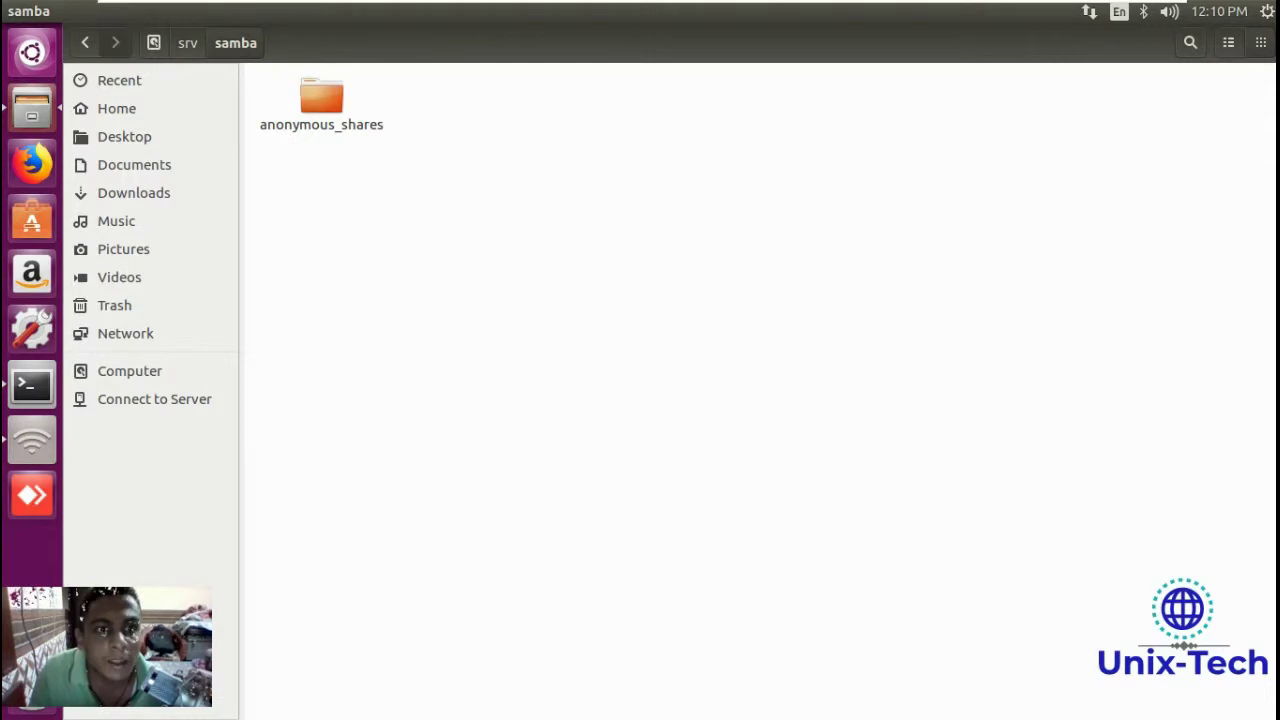
pyautogui.doubleClick(321, 98)
pyautogui.moveTo(853, 177); pyautogui.dragTo(273, 113)
pyautogui.click(273, 160)
pyautogui.doubleClick(321, 100)
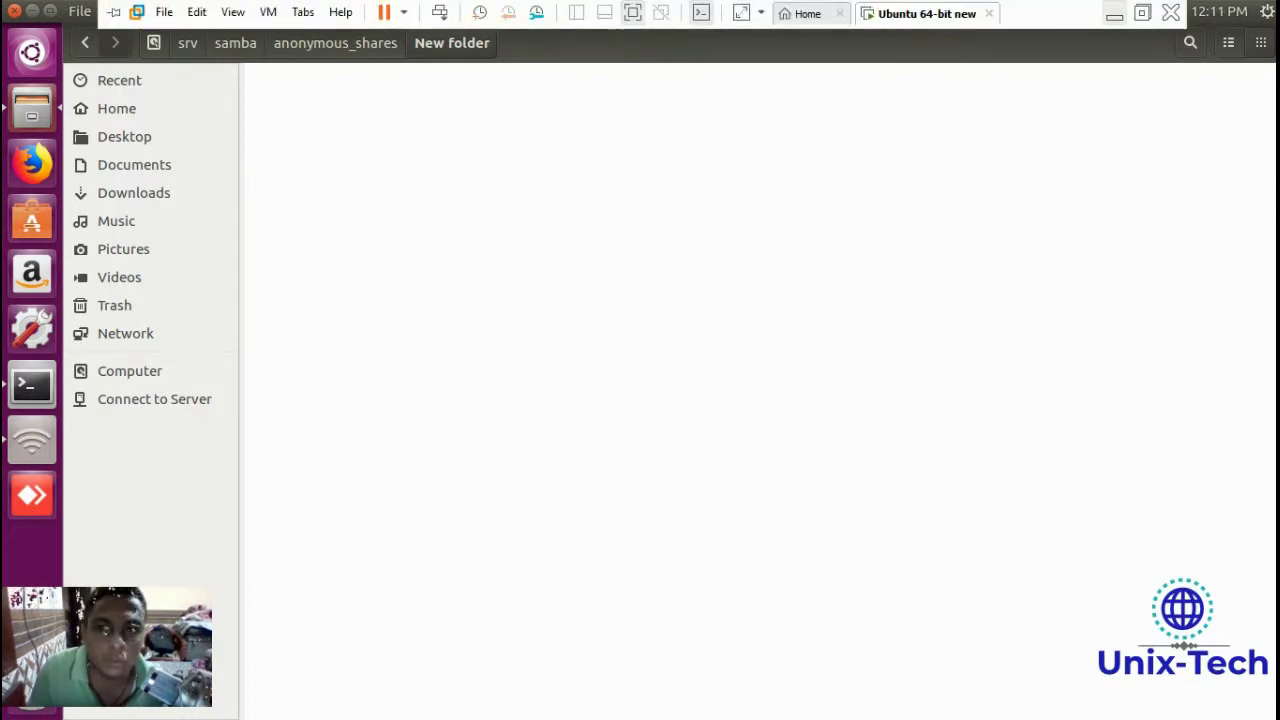
# Switch back to the Windows file window and open New folder in the Anonymous share.
pyautogui.click(1114, 11)
pyautogui.press('Return')
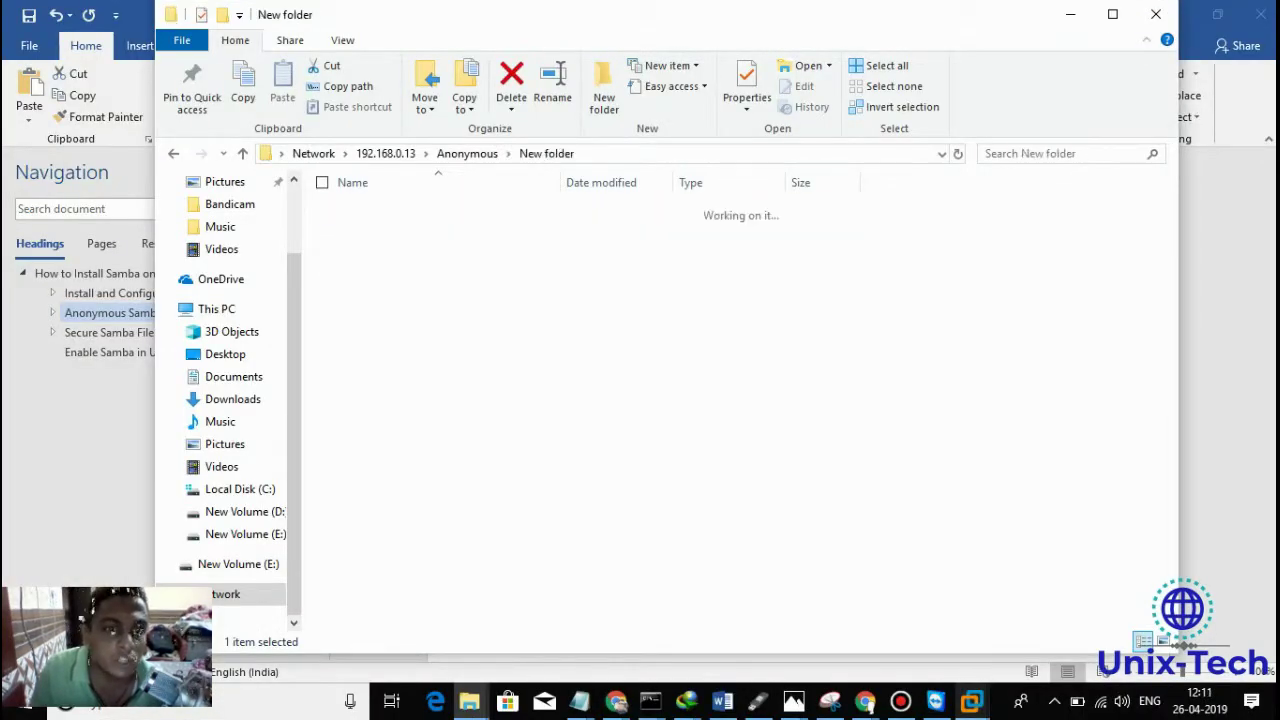
pyautogui.rightClick(488, 334)
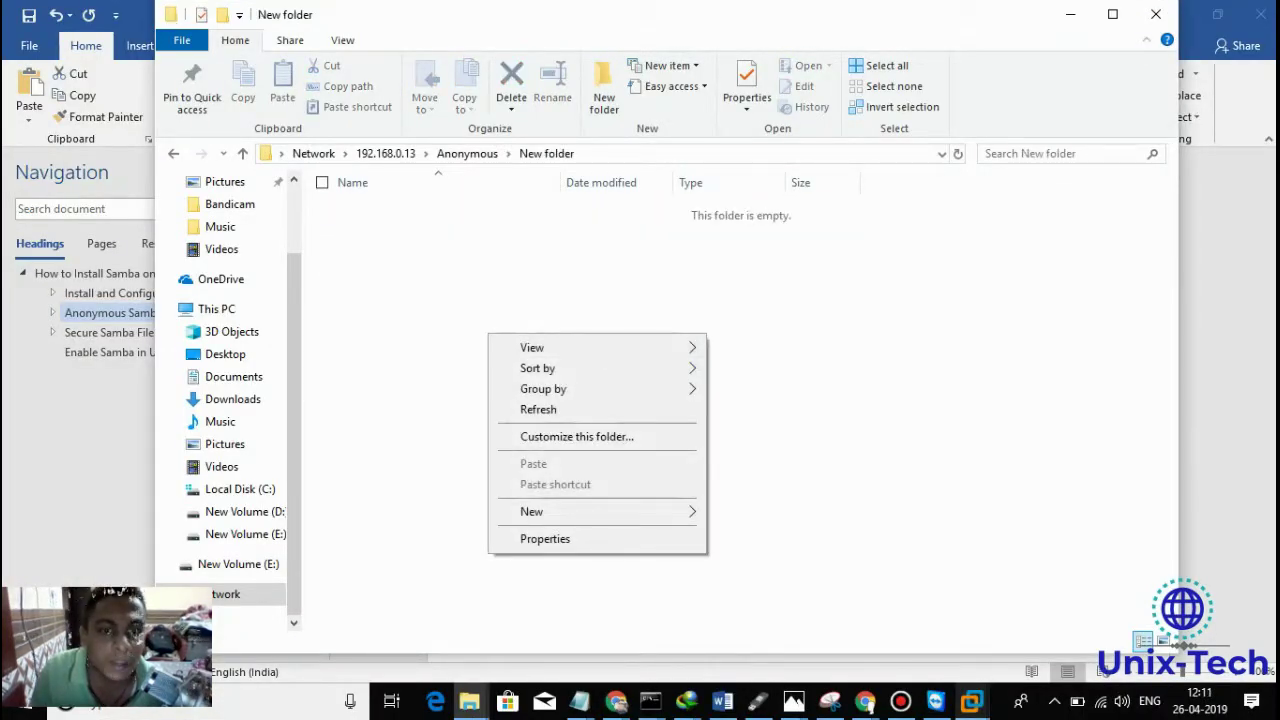
pyautogui.press('Escape')
# Minimize the open windows and copy the samba.vep file from the Windows desktop.
pyautogui.click(1070, 14)
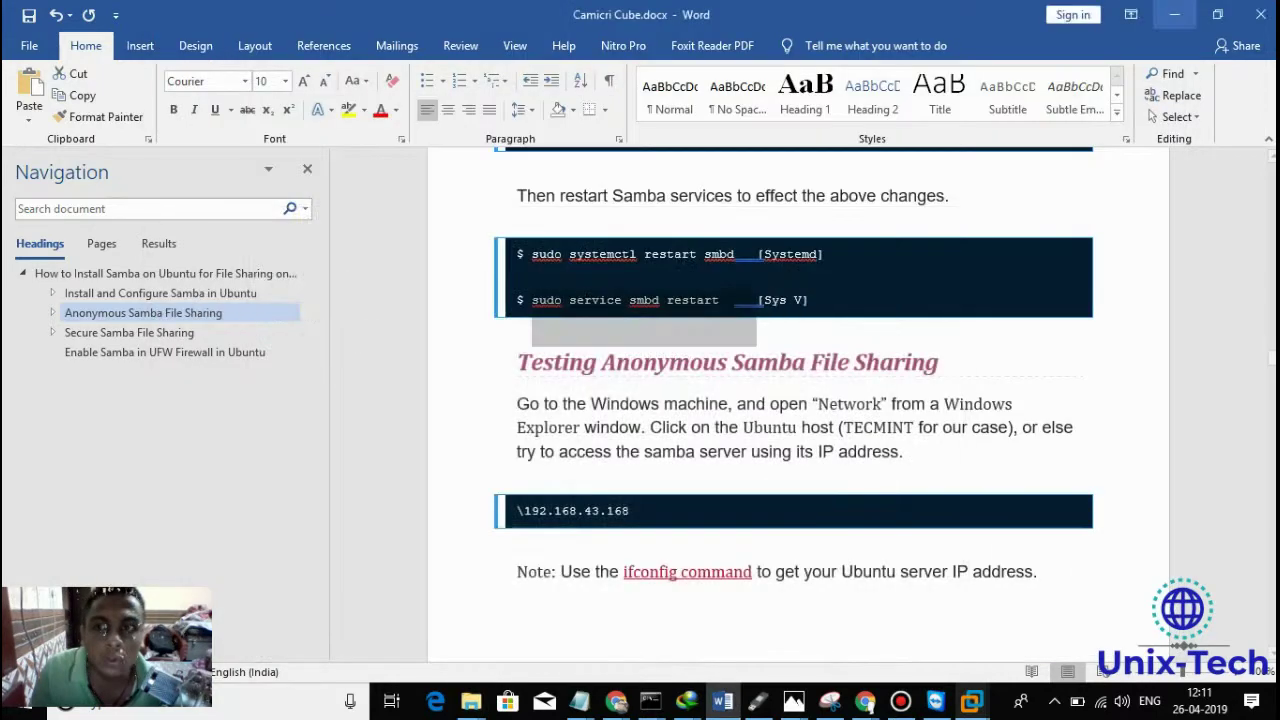
pyautogui.click(1175, 14)
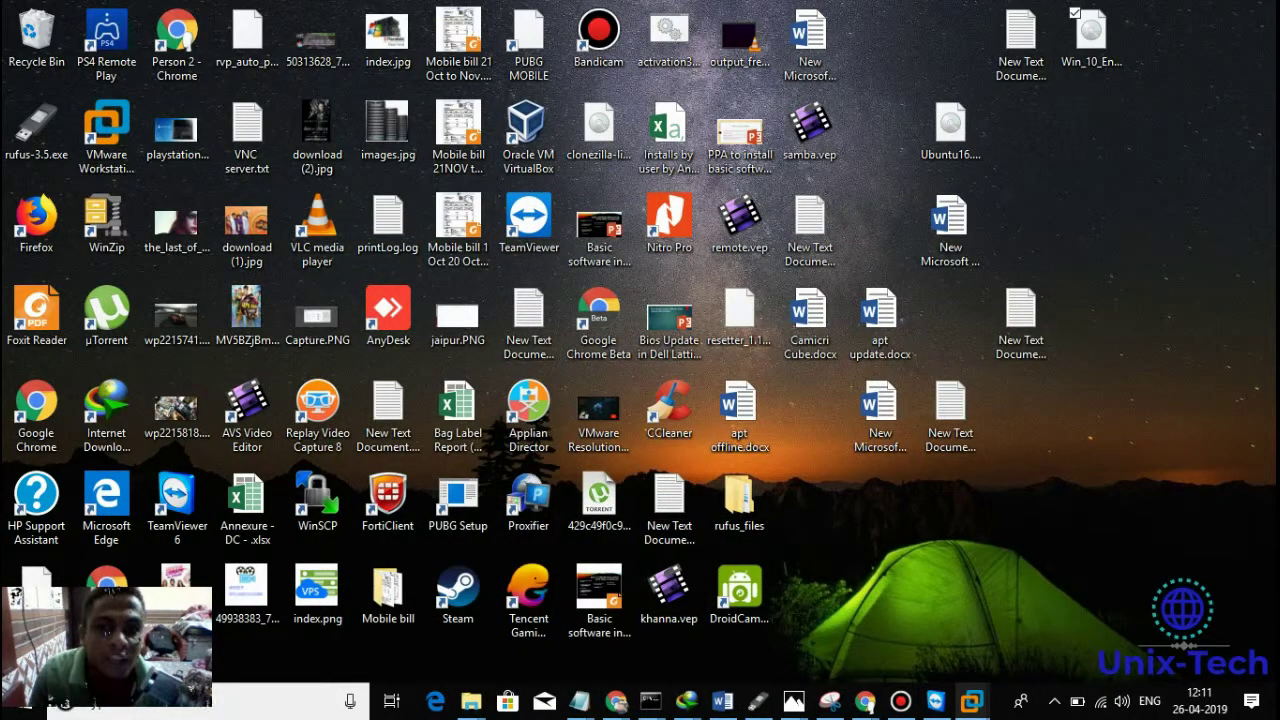
pyautogui.rightClick(793, 117)
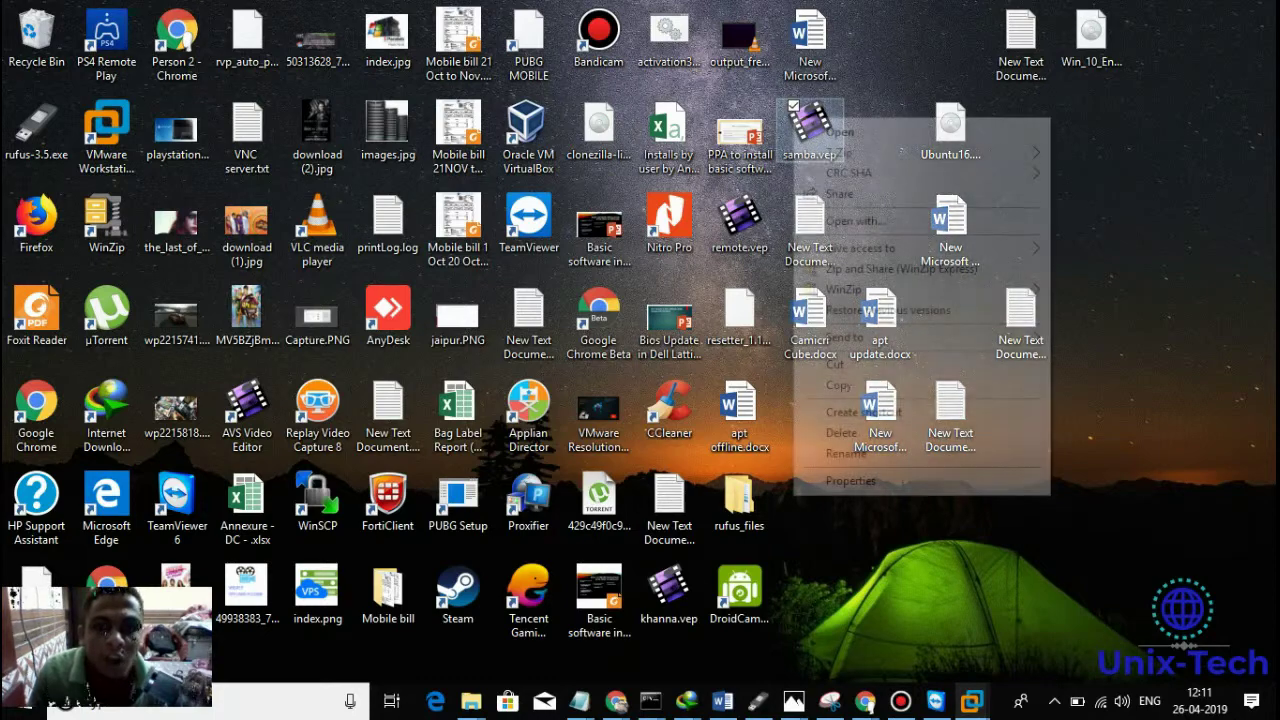
pyautogui.click(839, 385)
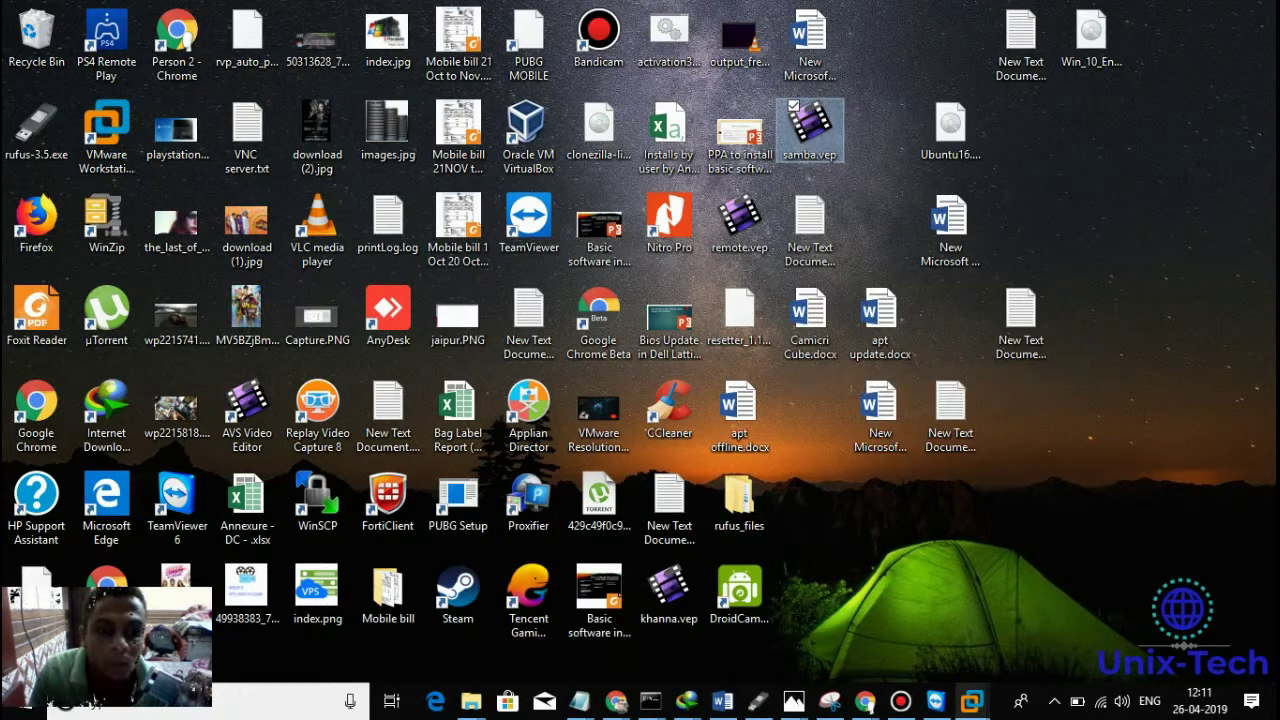
# Try to paste samba.vep into New folder on the Anonymous share, retry once, and cancel the copy.
pyautogui.moveTo(469, 701)
pyautogui.click(730, 625)
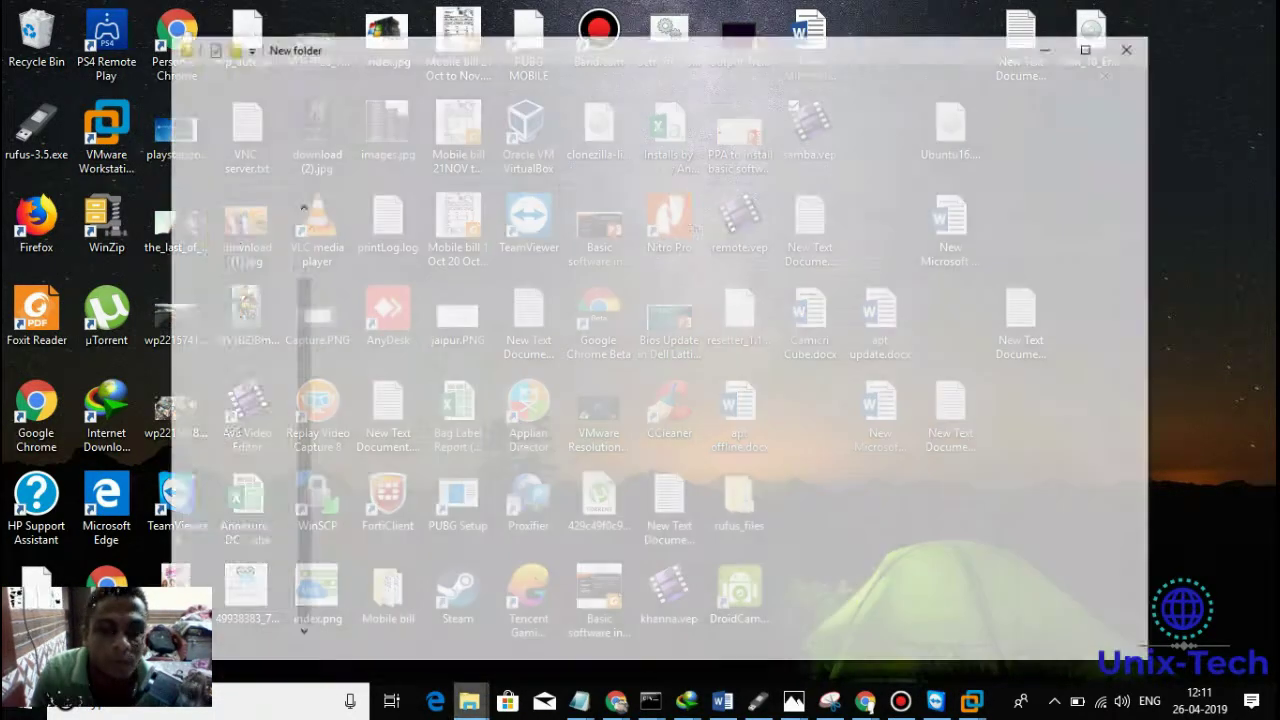
pyautogui.rightClick(582, 384)
pyautogui.click(625, 512)
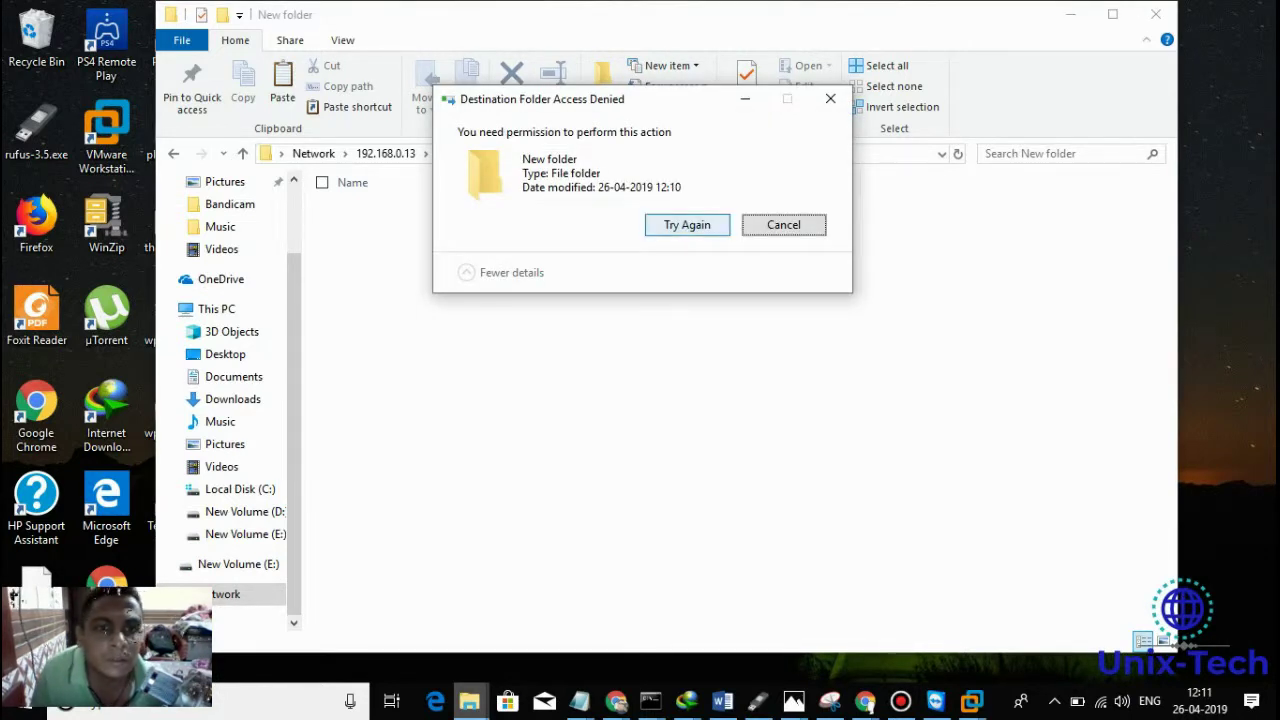
pyautogui.click(687, 224)
pyautogui.click(784, 224)
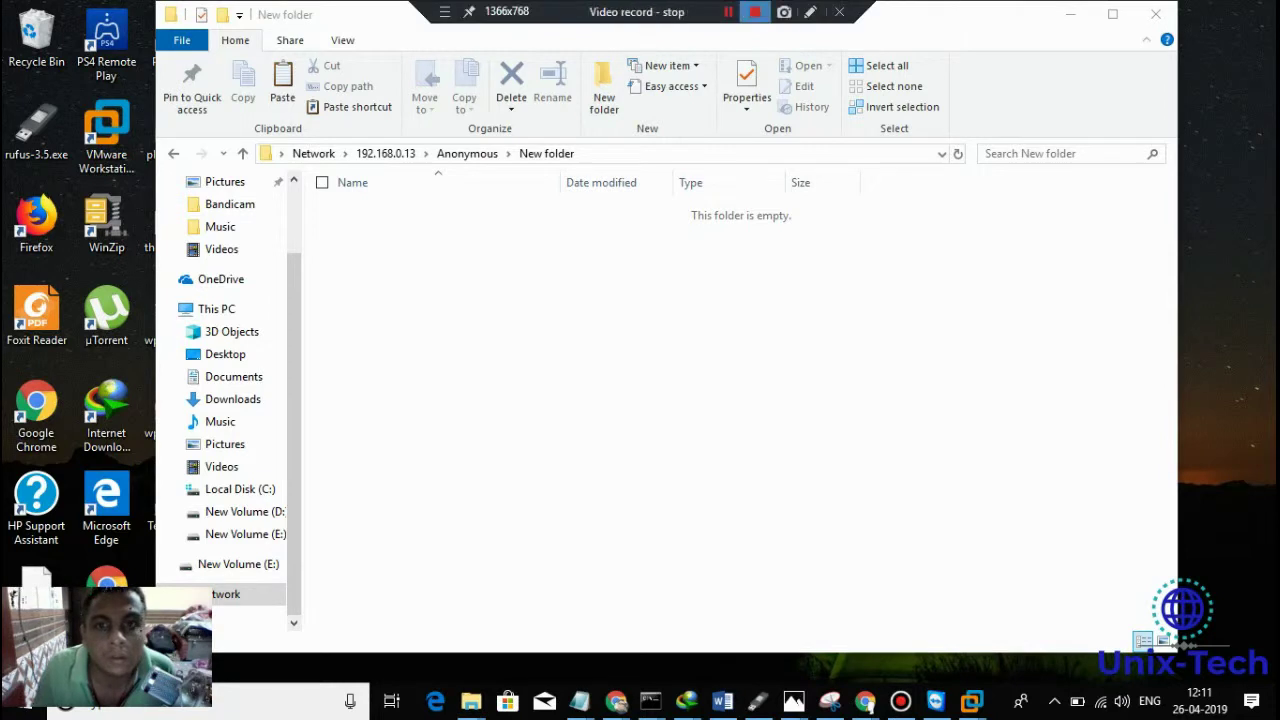
# Try to paste samba.vep into the root of the Anonymous share, replacing the existing file.
pyautogui.click(730, 12)
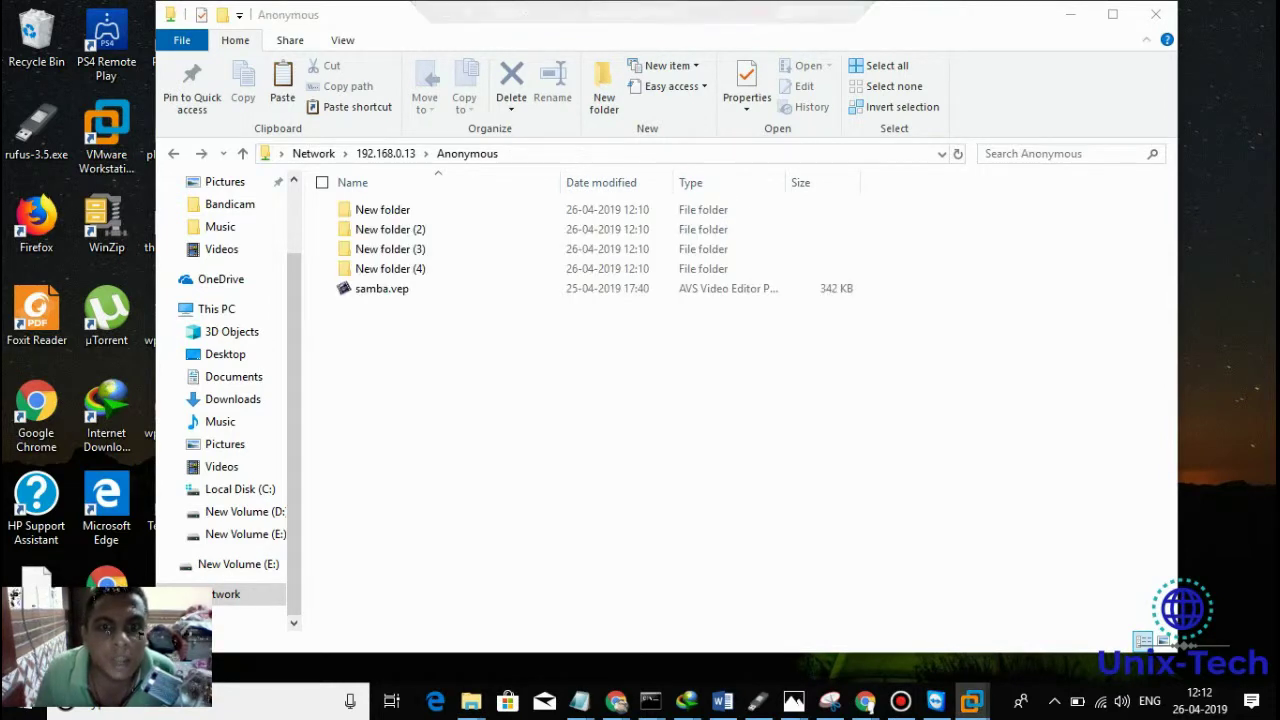
pyautogui.rightClick(495, 389)
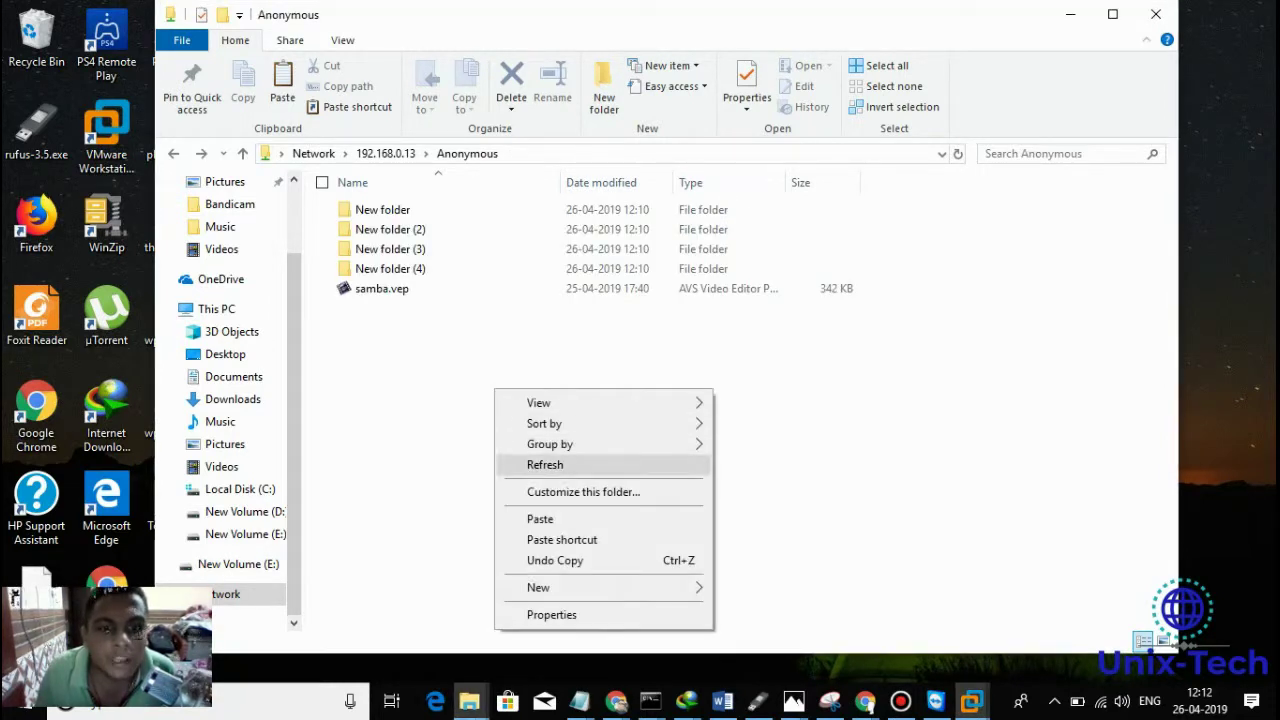
pyautogui.click(540, 519)
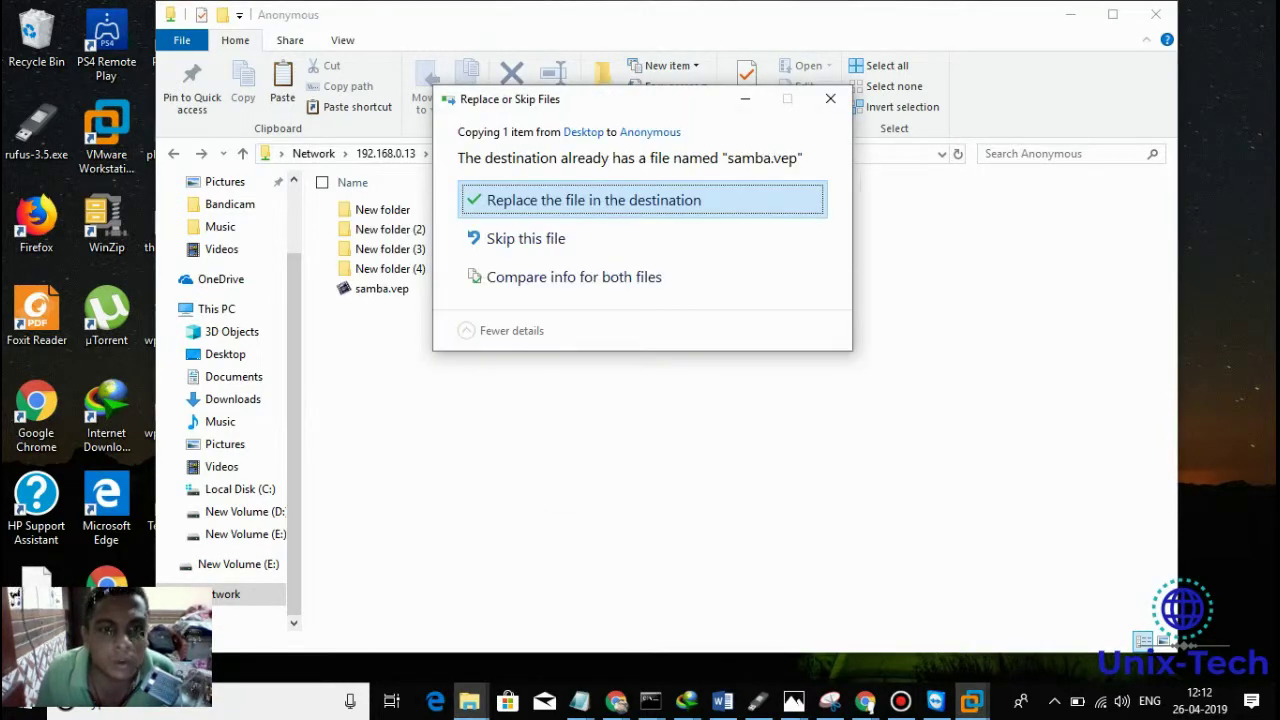
pyautogui.press('Return')
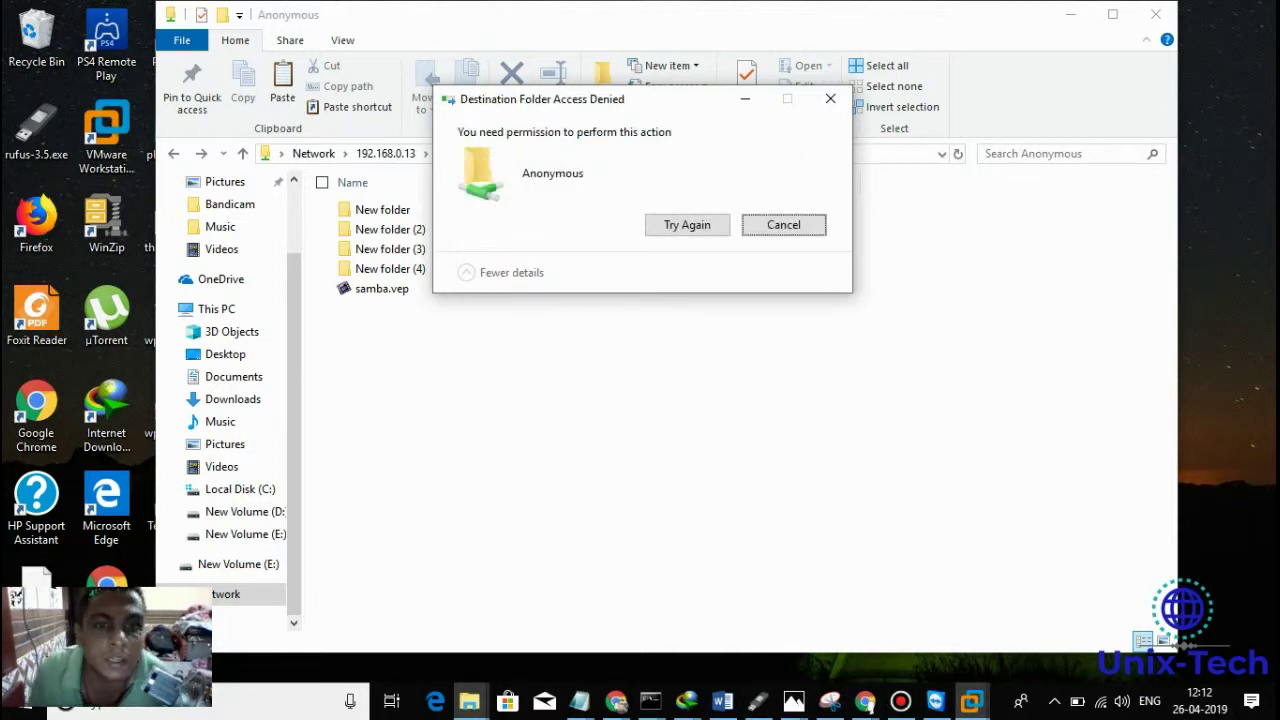
pyautogui.press('Return')
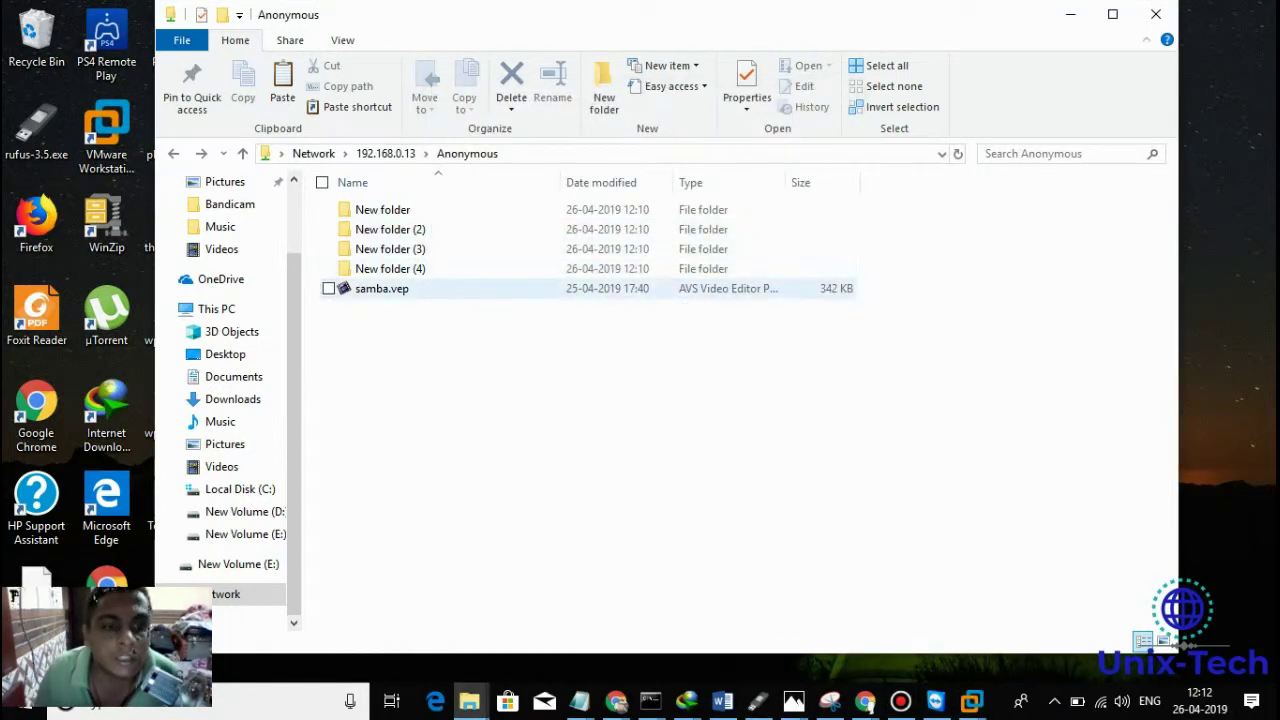
# Permanently delete all the folders and the samba.vep file from the Anonymous share.
pyautogui.click(405, 290)
pyautogui.hotkey('ctrl', 'a')
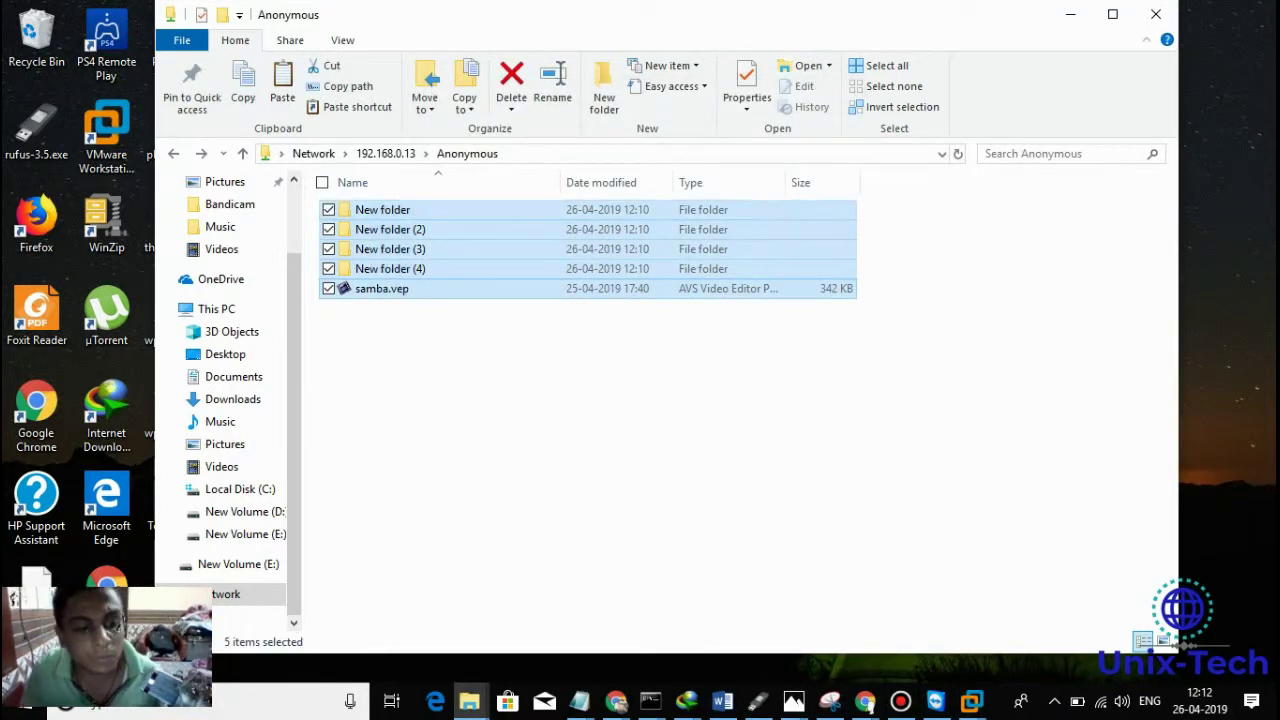
pyautogui.press('Delete')
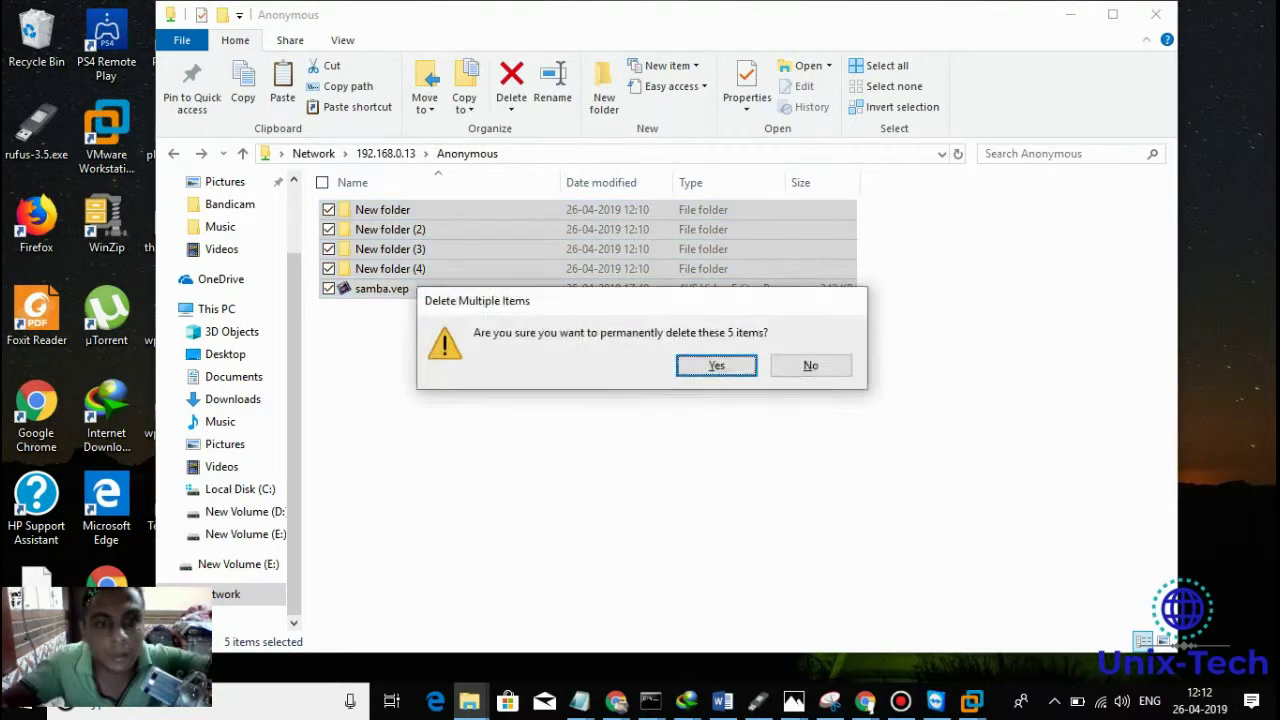
pyautogui.press('Return')
# Paste samba.vep into the emptied Anonymous share and minimize the file window.
pyautogui.rightClick(460, 331)
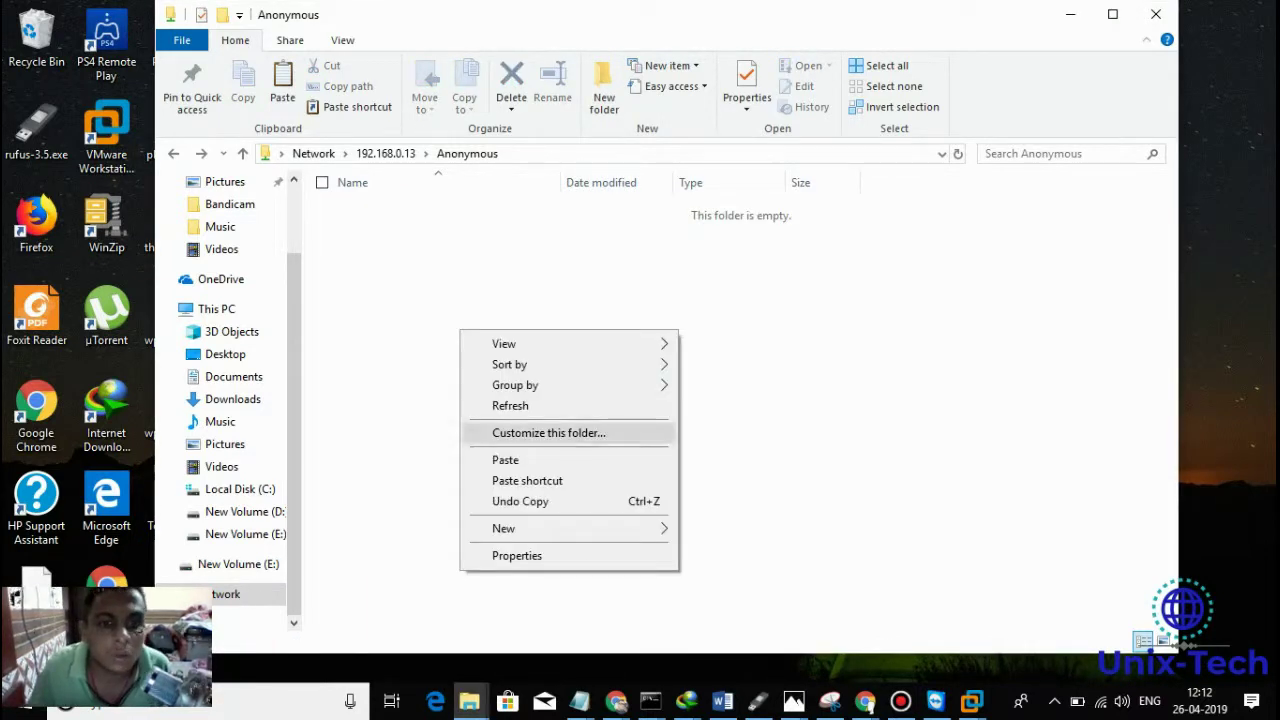
pyautogui.click(505, 460)
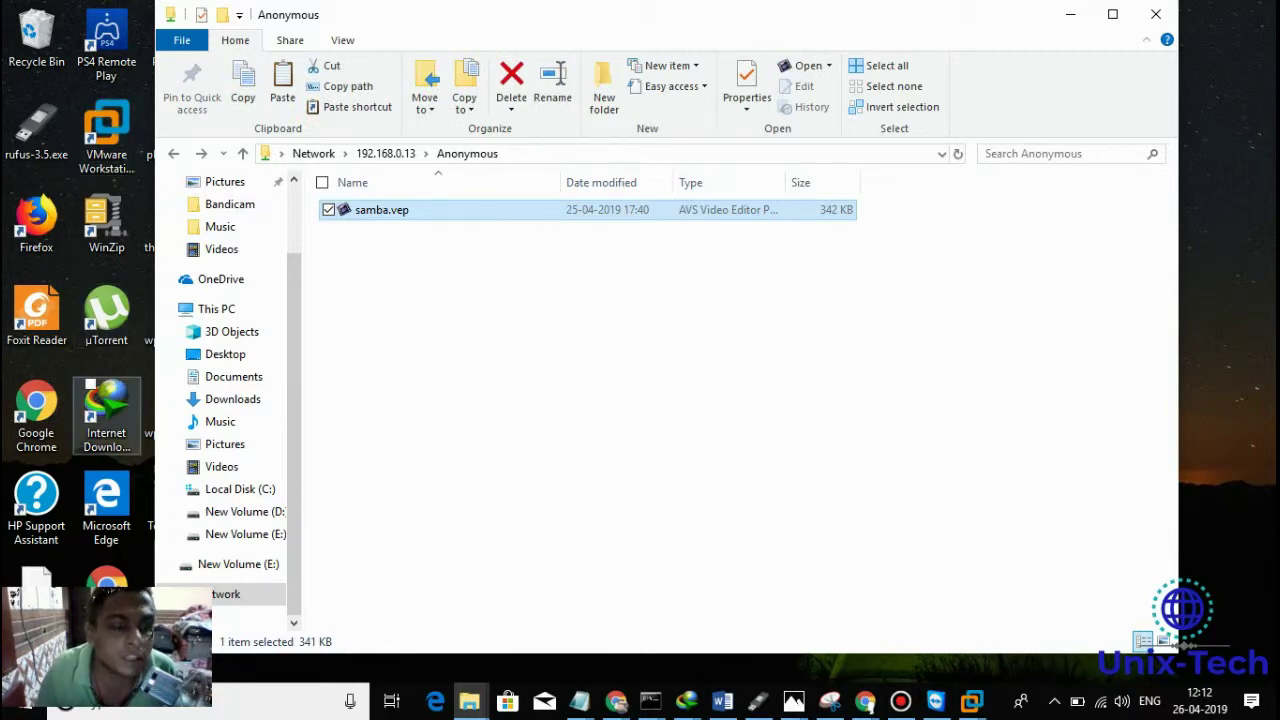
pyautogui.click(1070, 14)
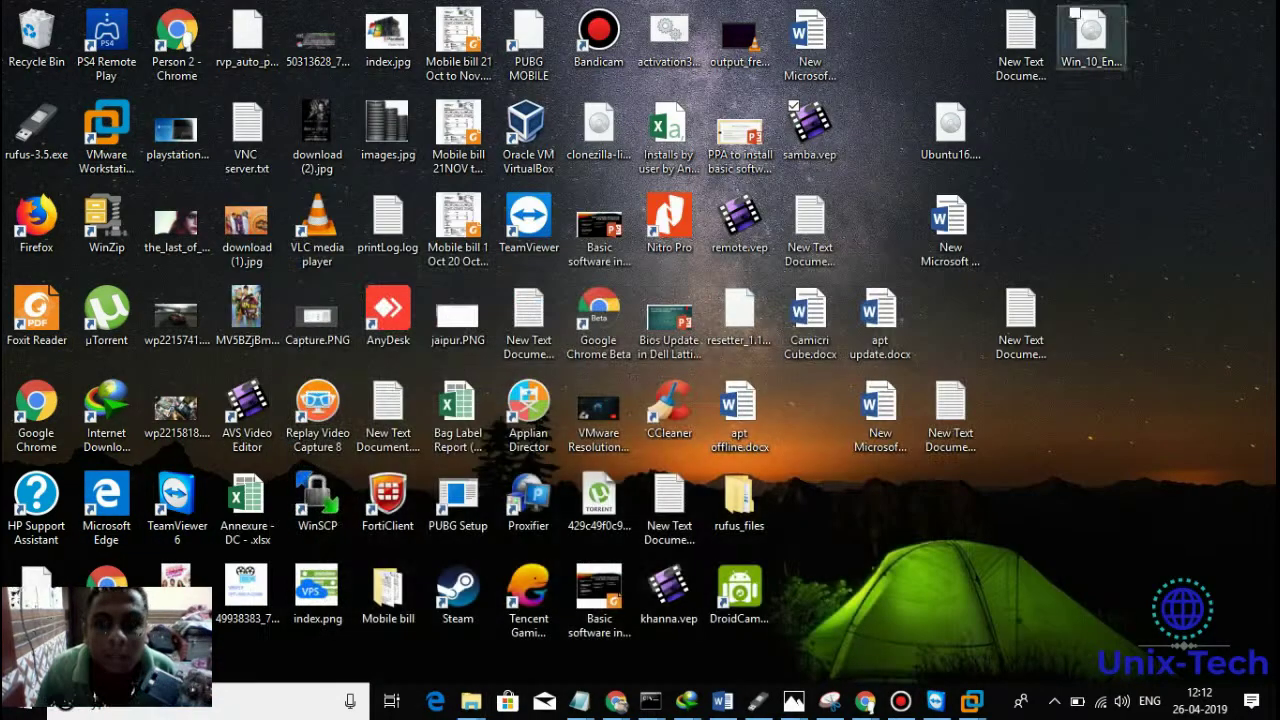
# Copy New Microsoft Word Document.docx from the Windows desktop into the Anonymous share.
pyautogui.rightClick(935, 222)
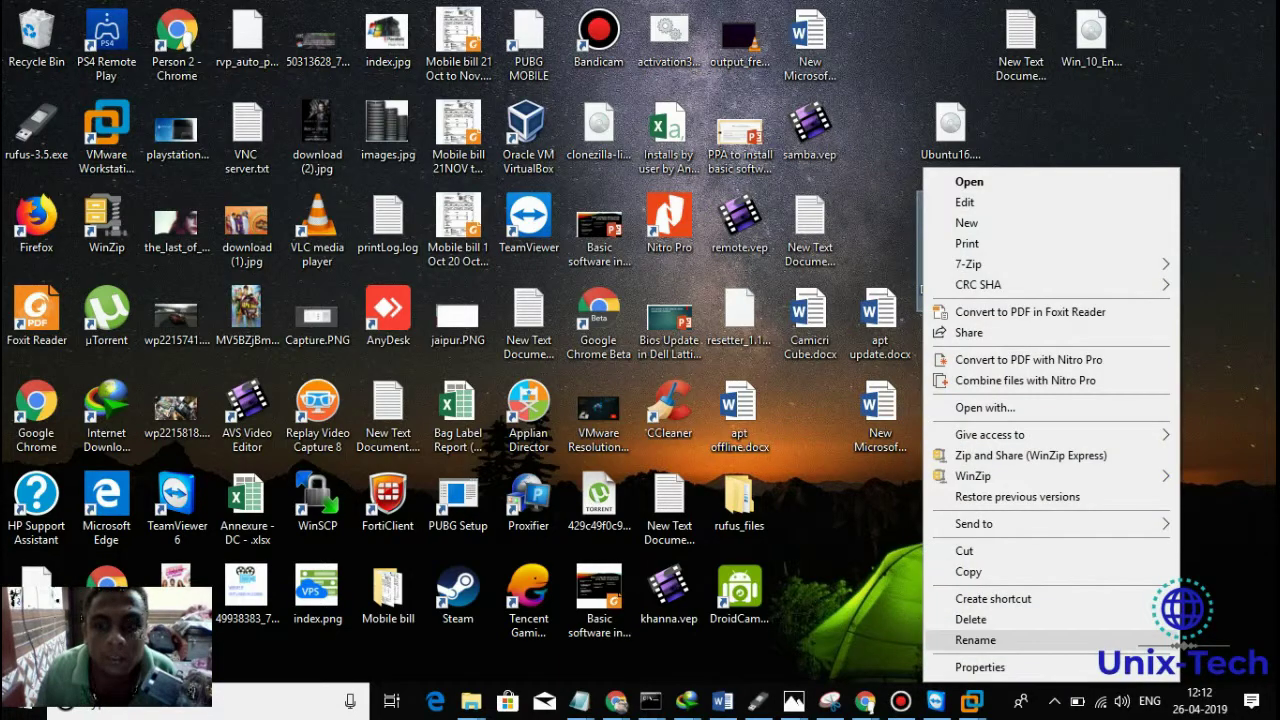
pyautogui.click(968, 571)
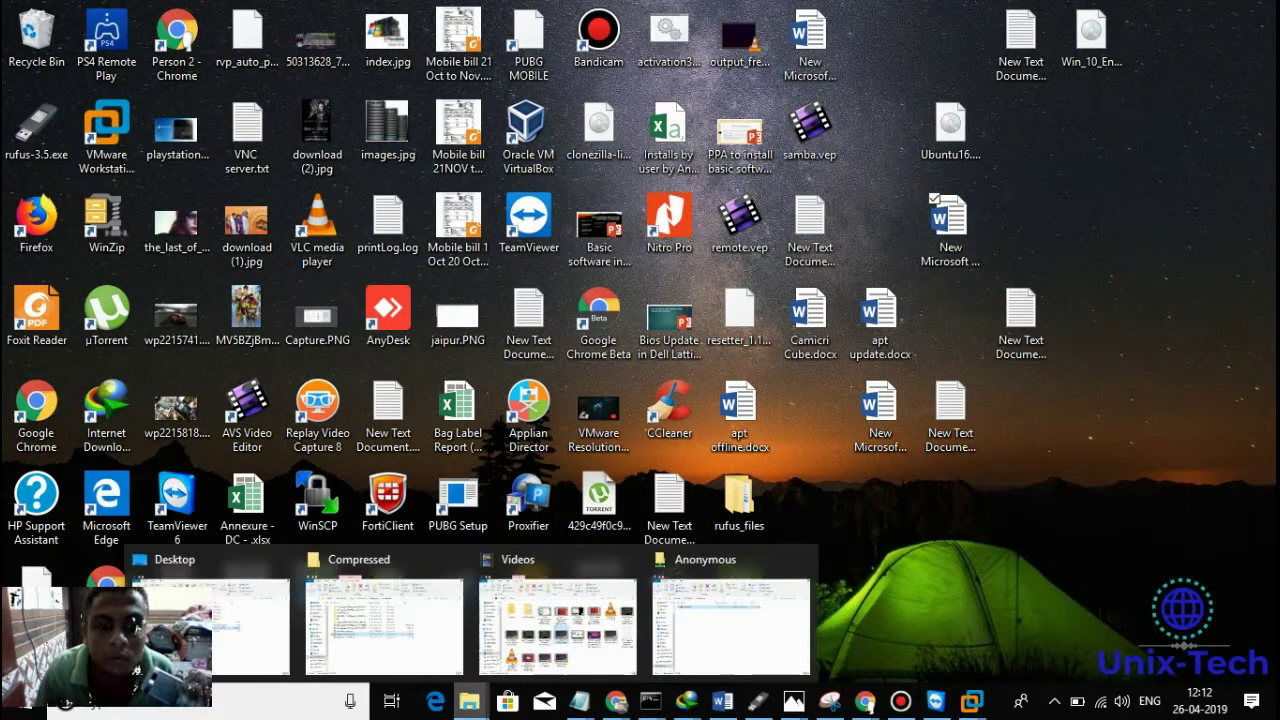
pyautogui.click(469, 701)
pyautogui.rightClick(560, 456)
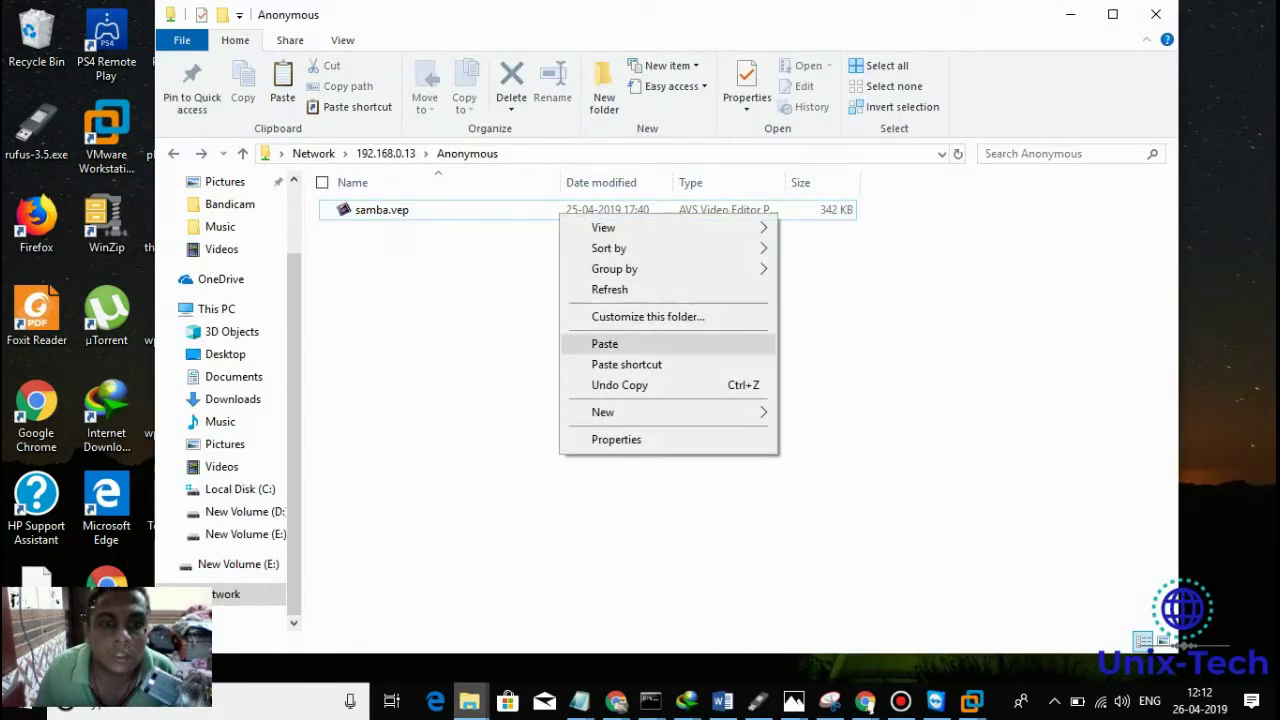
pyautogui.click(606, 344)
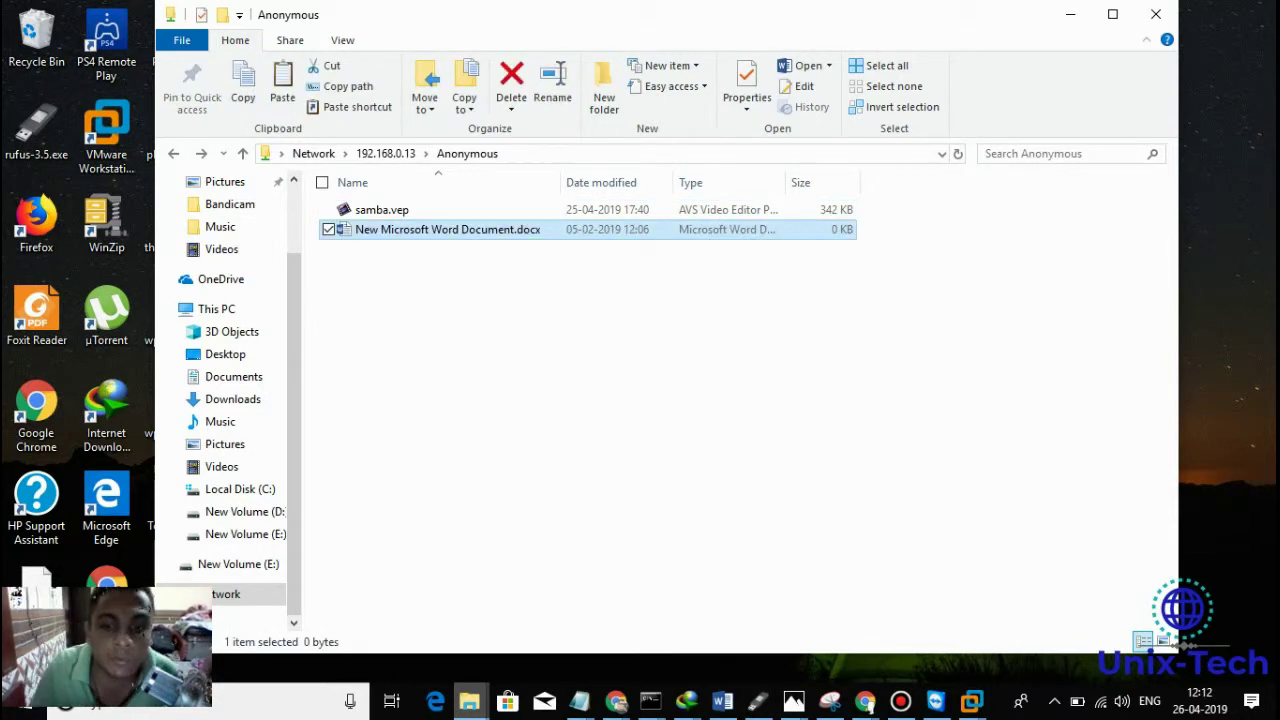
# Switch to the Ubuntu virtual machine and check the actions available for New Microsoft Word Document.docx in the anonymous_shares folder.
pyautogui.click(971, 701)
pyautogui.click(1076, 592)
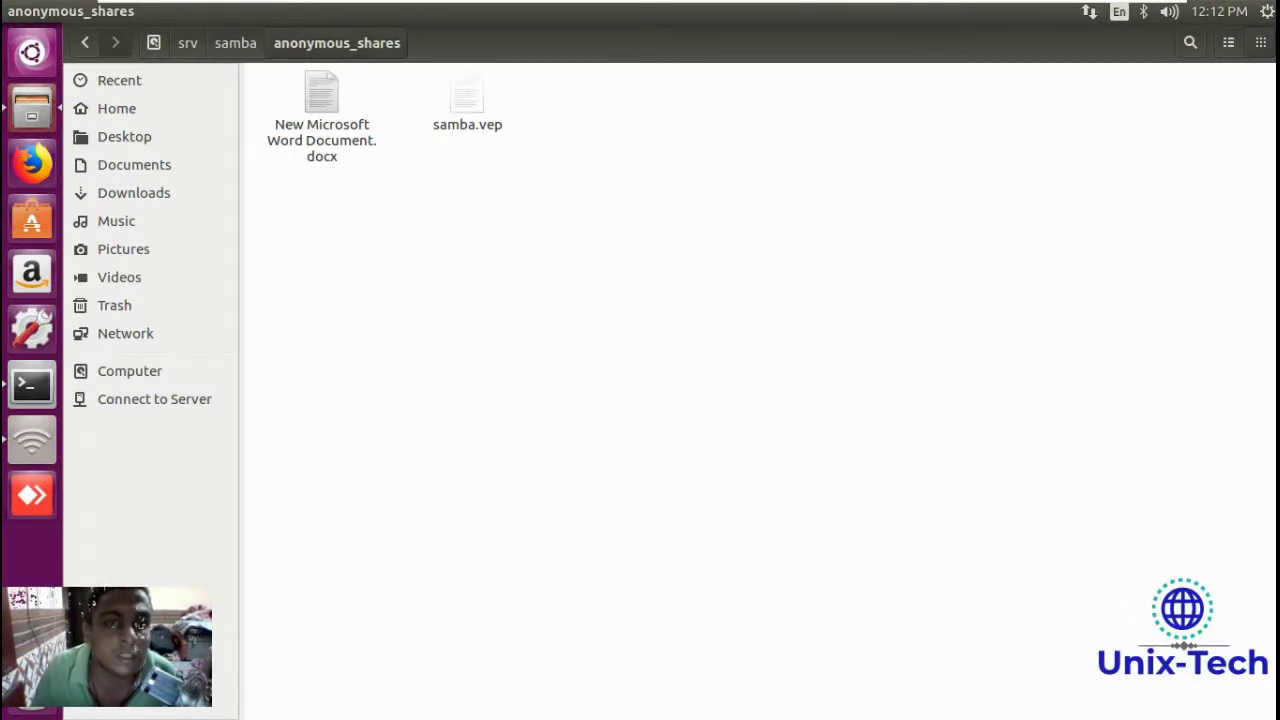
pyautogui.rightClick(314, 125)
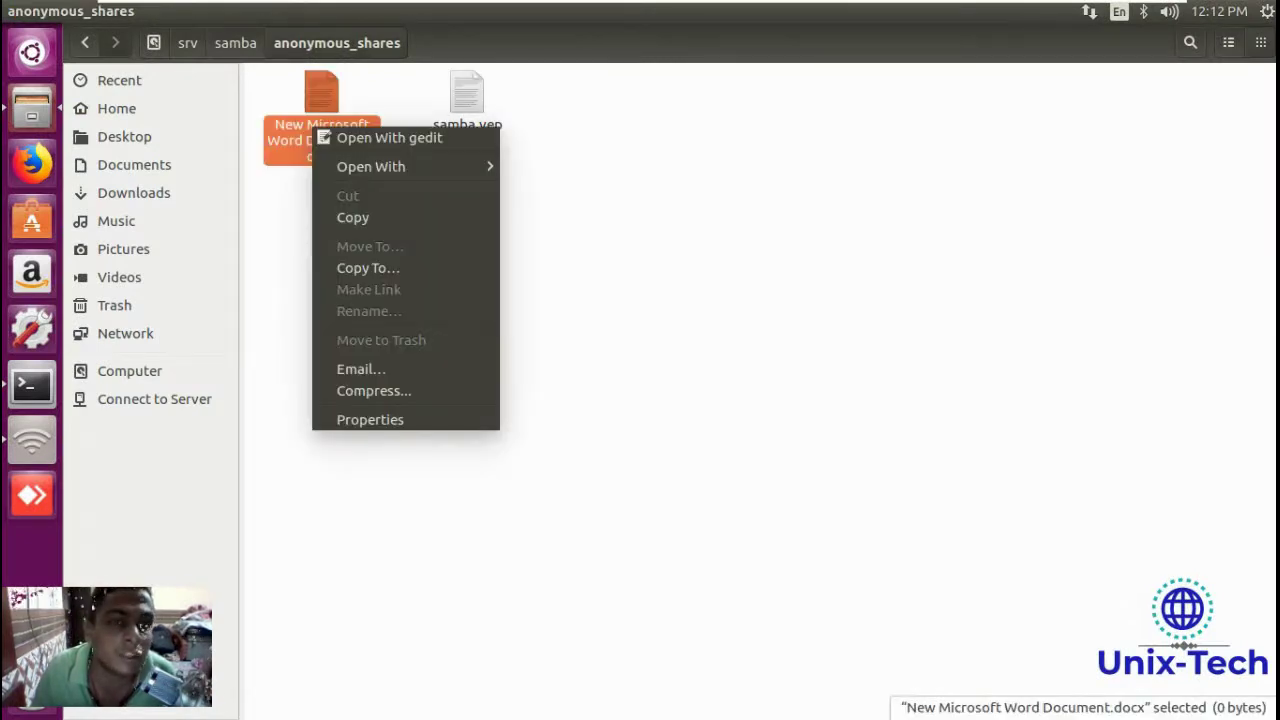
pyautogui.press('Escape')
pyautogui.moveTo(642, 2)
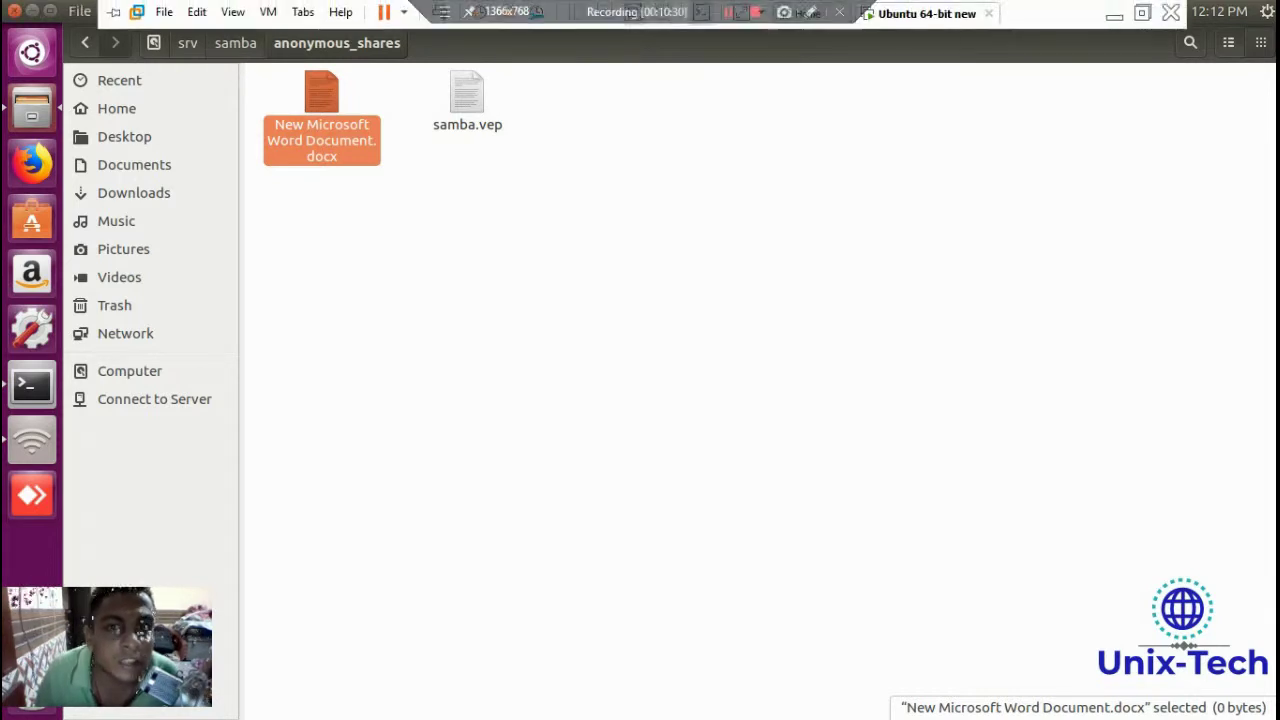